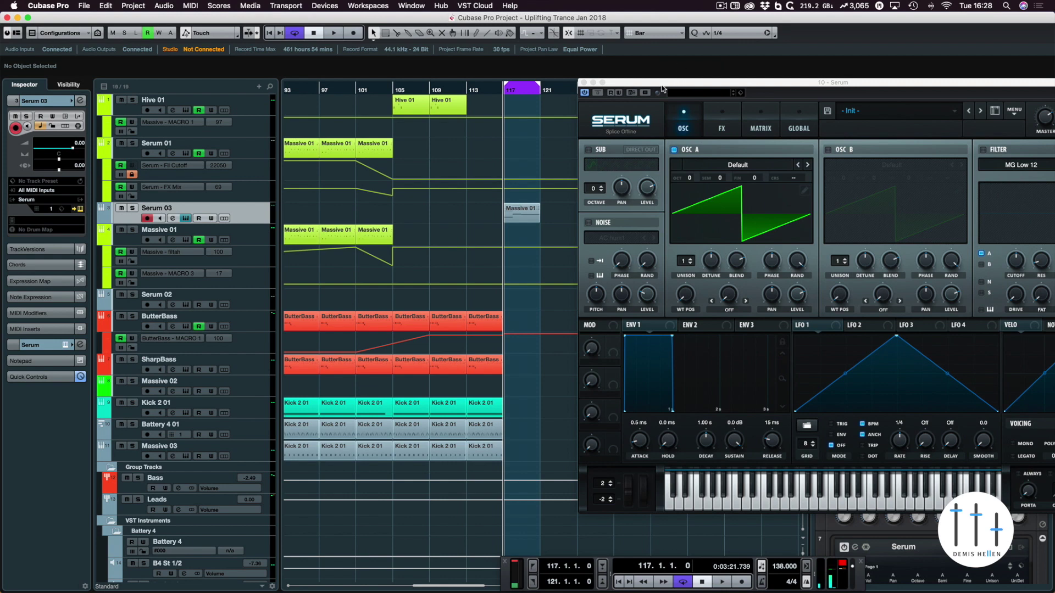
# Clear the Serum window away from the track list and rename the Serum 03 track as UPLIFTING PADS.
pyautogui.moveTo(661, 88); pyautogui.dragTo(648, 58)
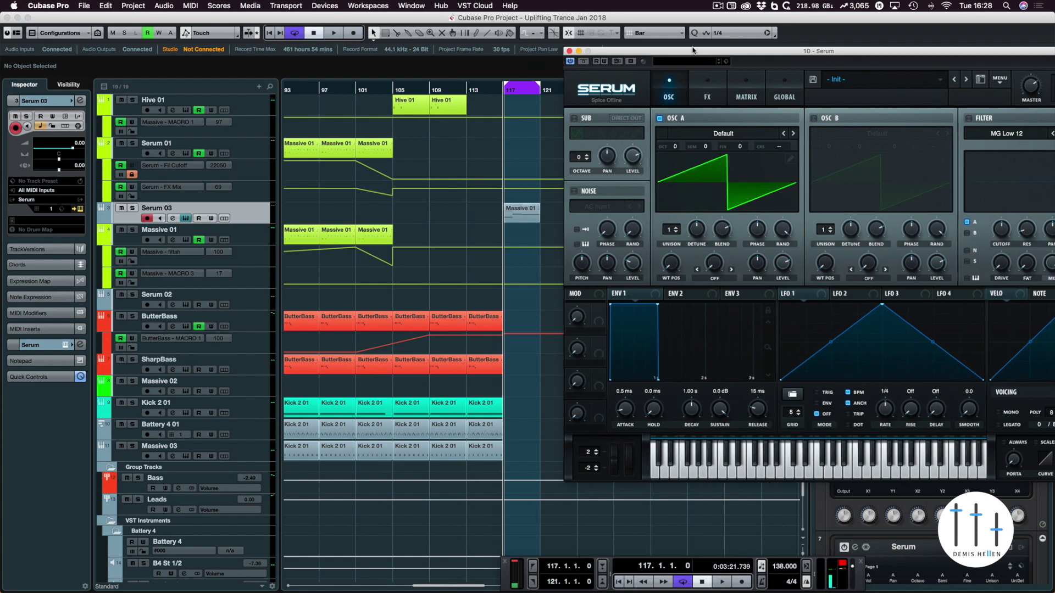
pyautogui.moveTo(697, 52); pyautogui.dragTo(634, 45)
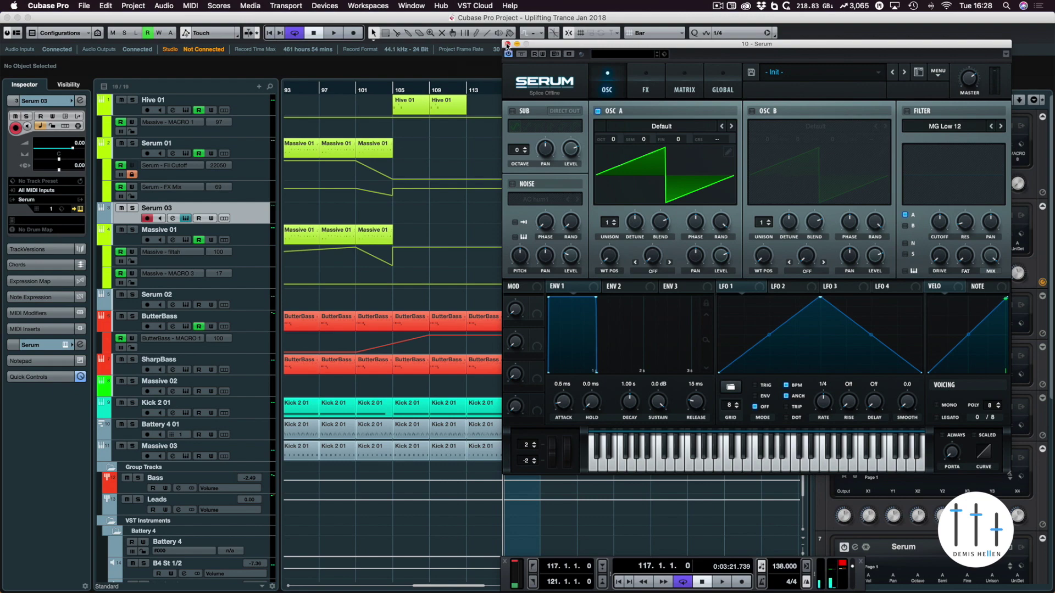
pyautogui.moveTo(604, 45); pyautogui.dragTo(330, 233)
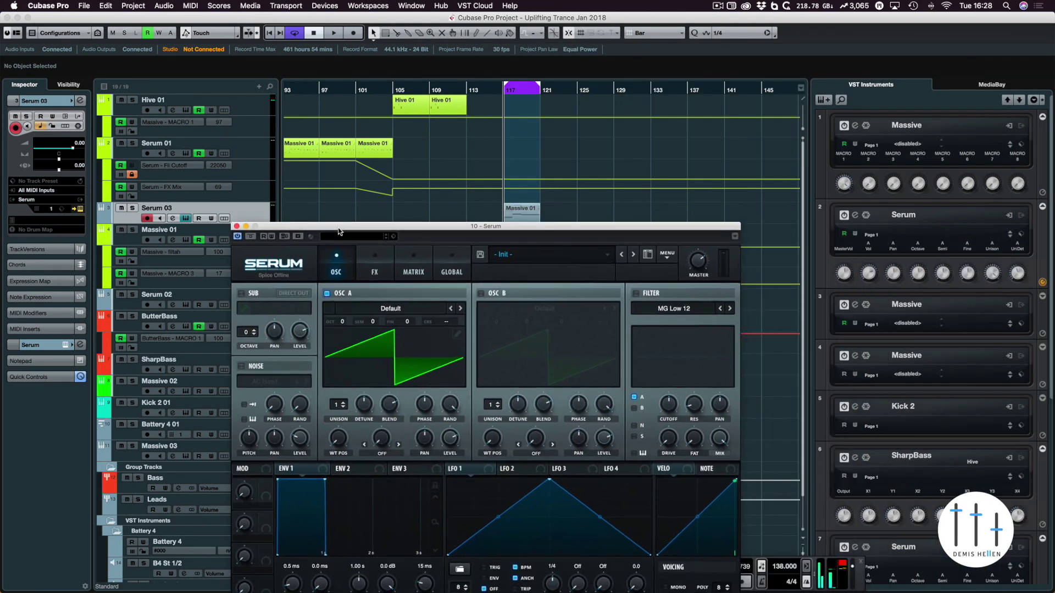
pyautogui.click(165, 209)
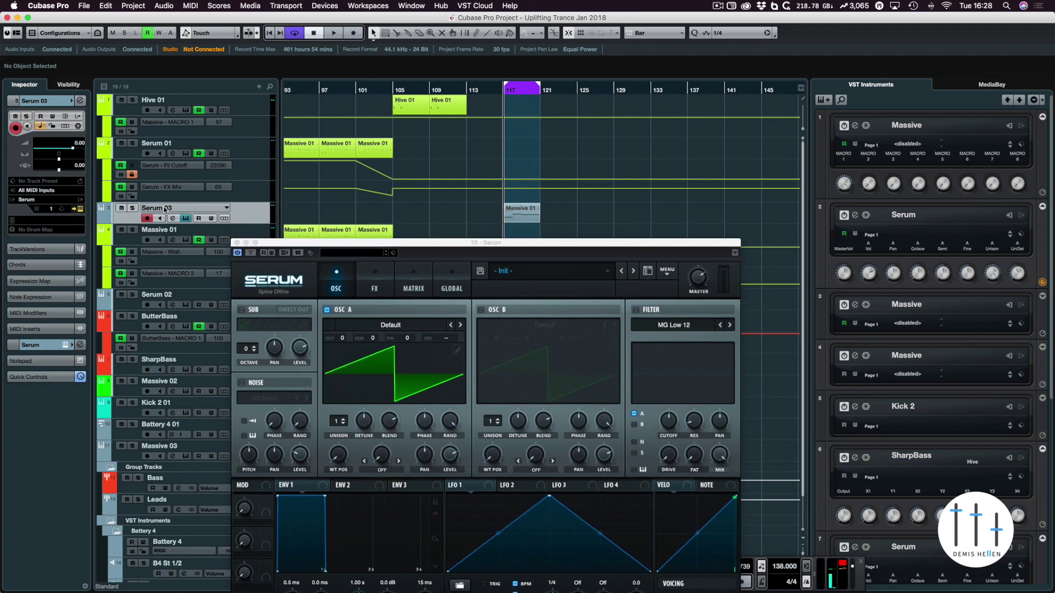
pyautogui.doubleClick(164, 209)
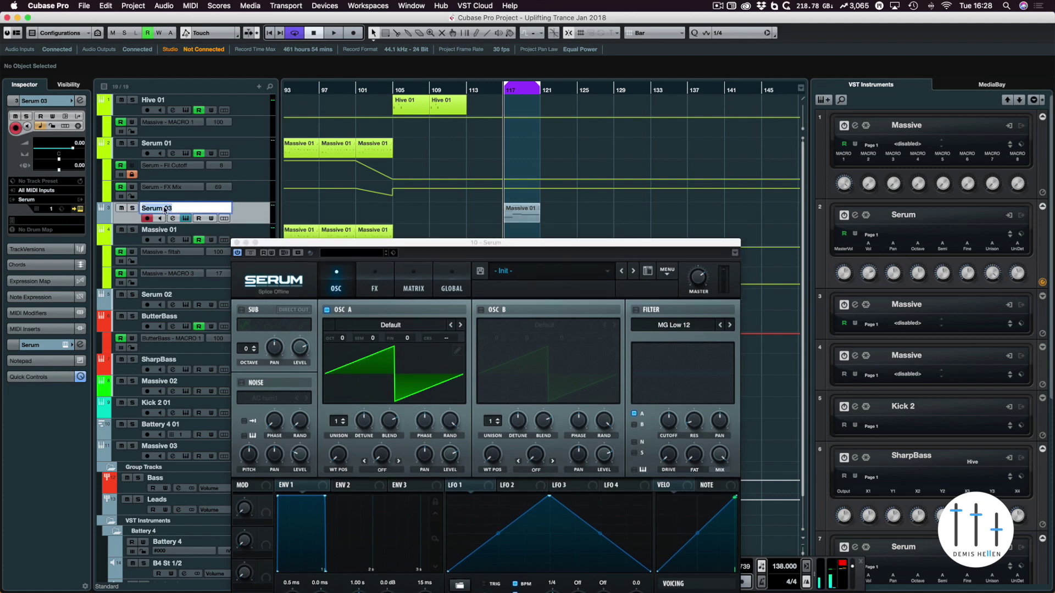
pyautogui.press('BackSpace')
pyautogui.write('UPLIFTING PADS')
pyautogui.press('Return')
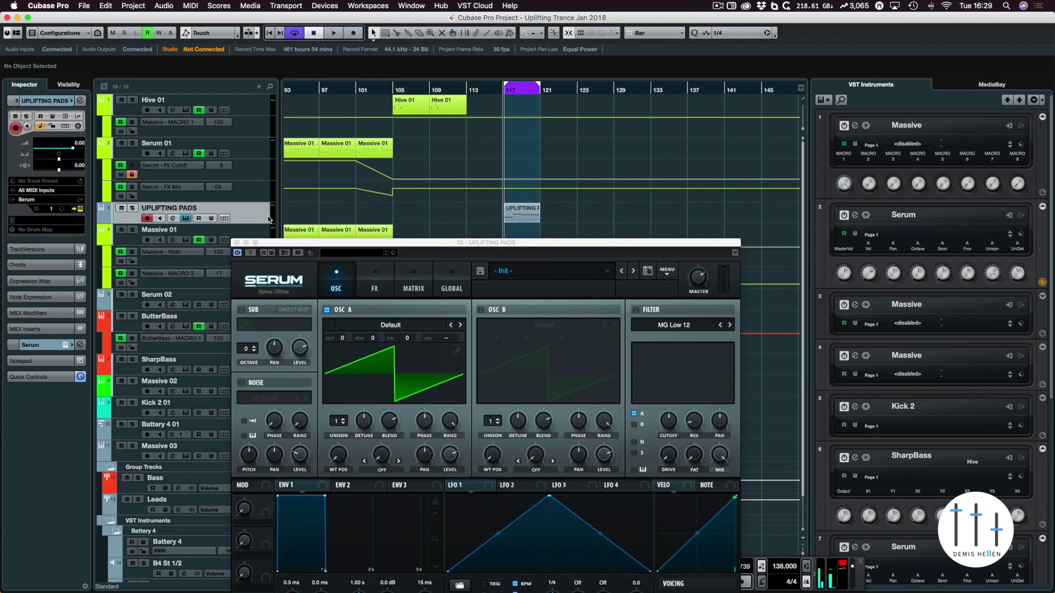
pyautogui.moveTo(297, 242); pyautogui.dragTo(364, 294)
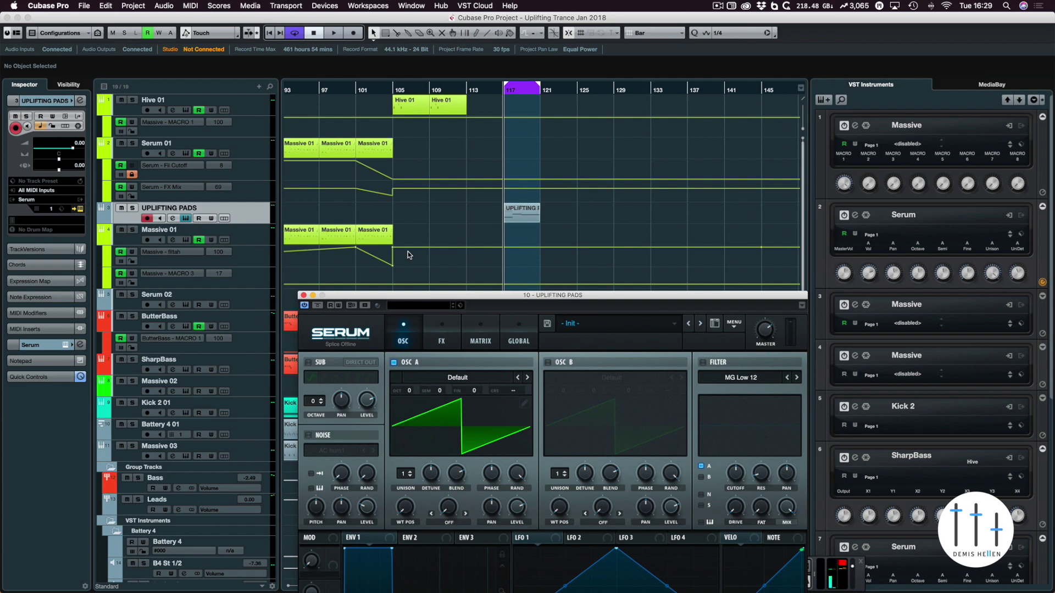
# Try copying the Massive 01 clip on the Serum 01 track to bar 117, with and without its automation.
pyautogui.click(131, 174)
pyautogui.click(131, 174)
pyautogui.moveTo(360, 153); pyautogui.dragTo(509, 153)
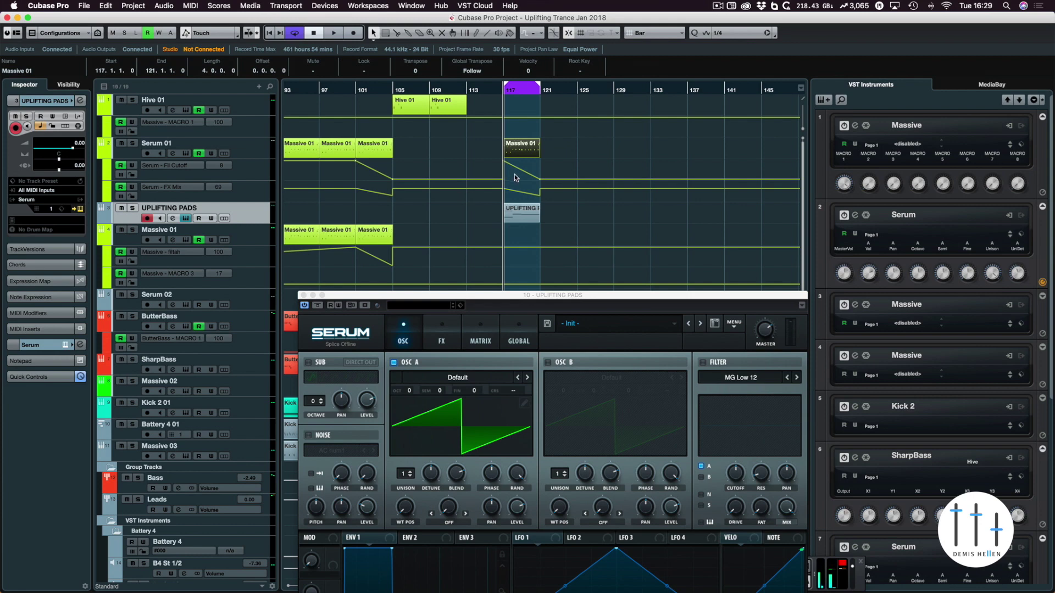
pyautogui.press('super+z')
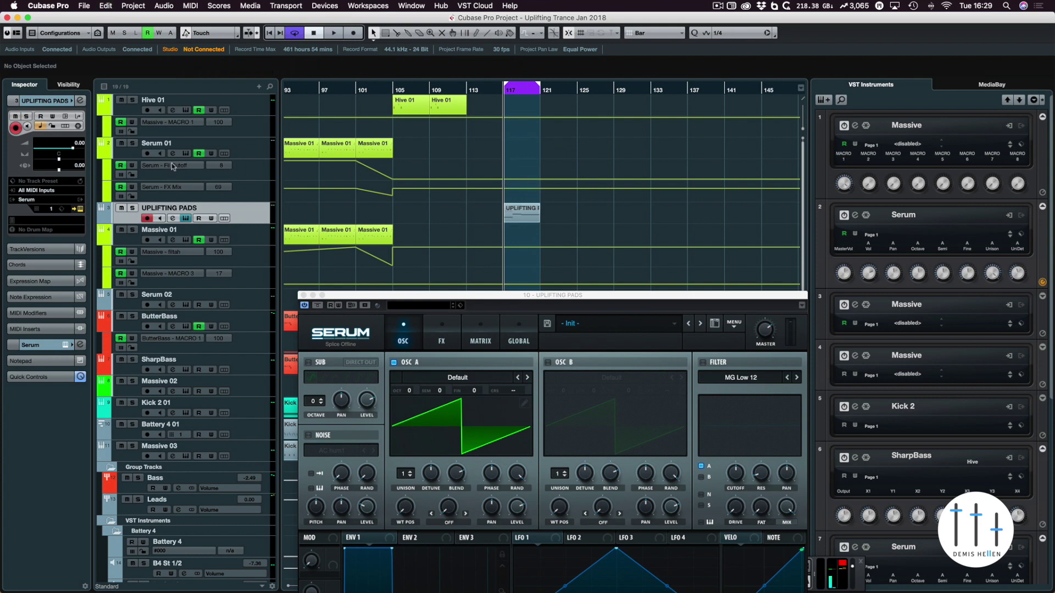
pyautogui.click(132, 196)
pyautogui.moveTo(379, 156); pyautogui.dragTo(522, 149)
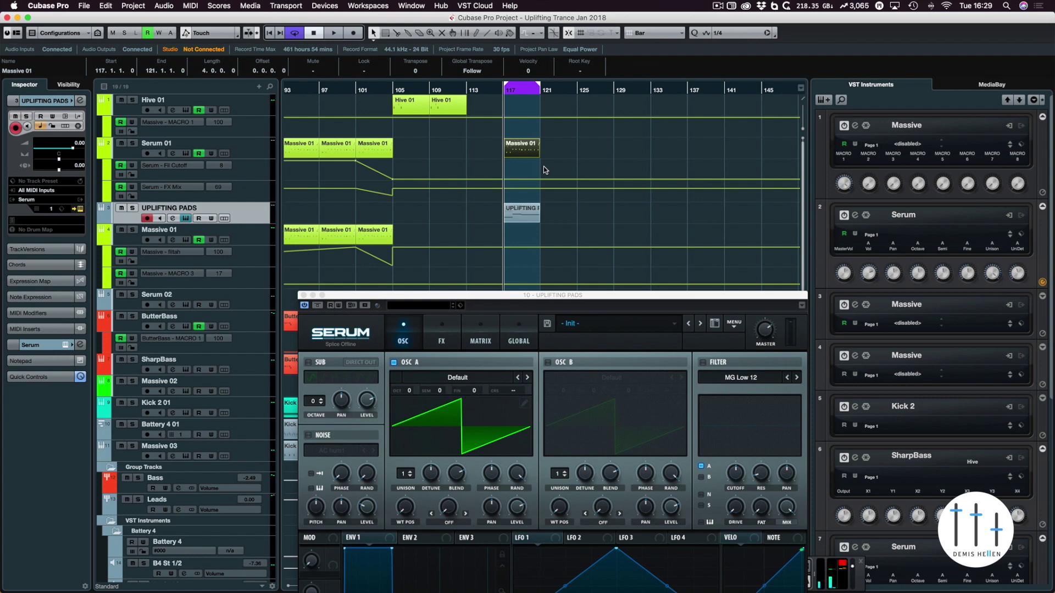
pyautogui.press('Delete')
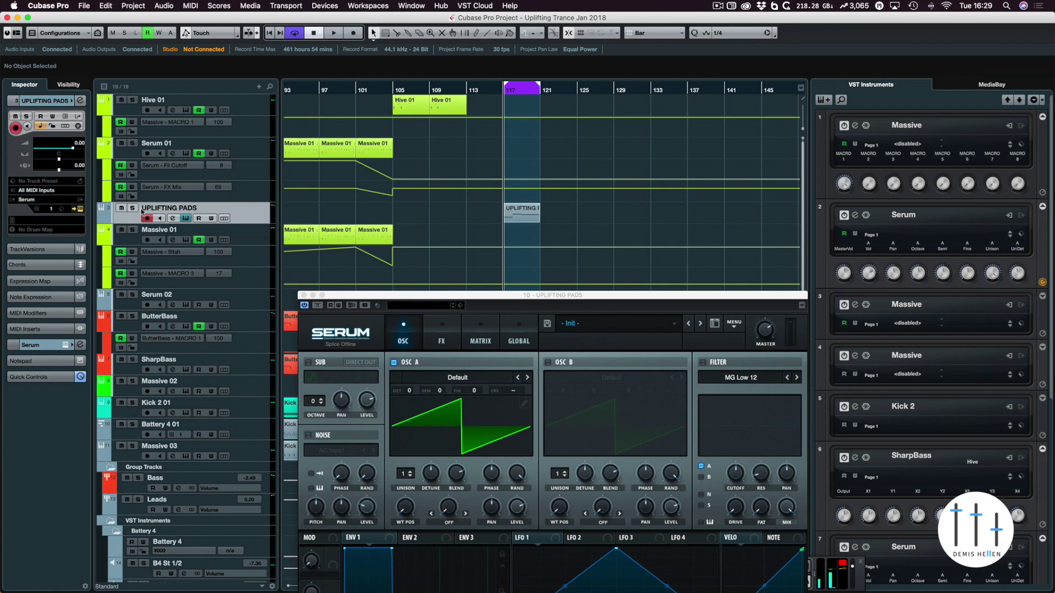
# Set the UPLIFTING PADS track colour to green.
pyautogui.click(111, 216)
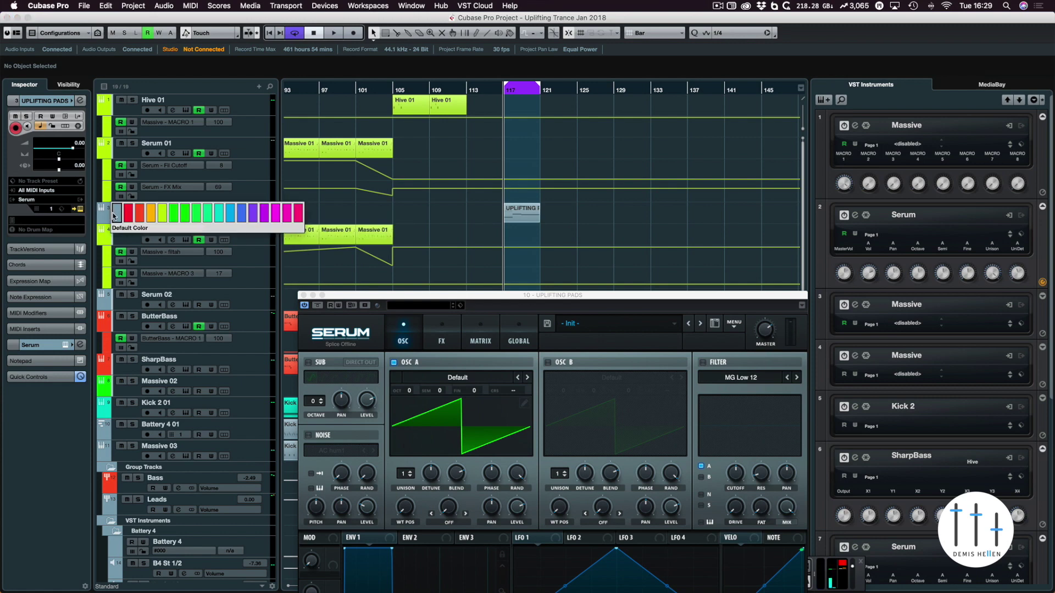
pyautogui.click(189, 216)
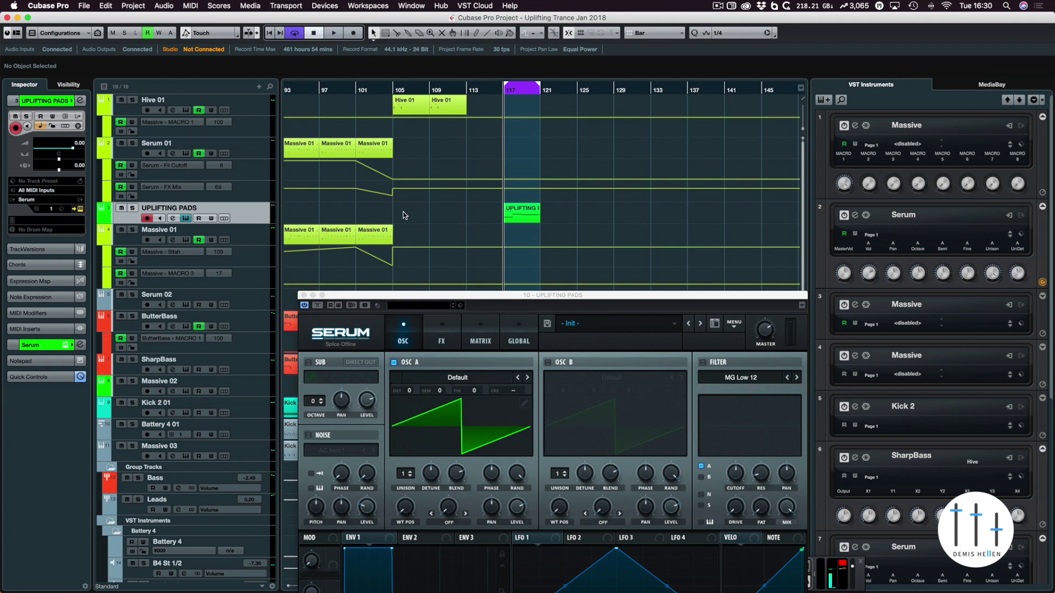
# Play the arrangement from bar 81 to hear the existing parts.
pyautogui.hscroll(-5, 404, 215)
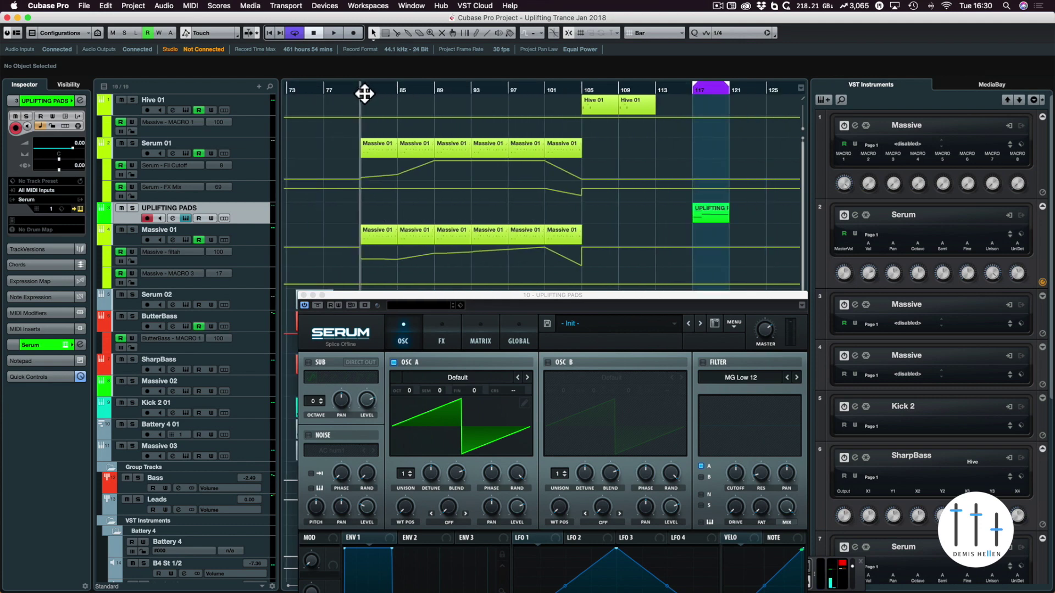
pyautogui.press('space')
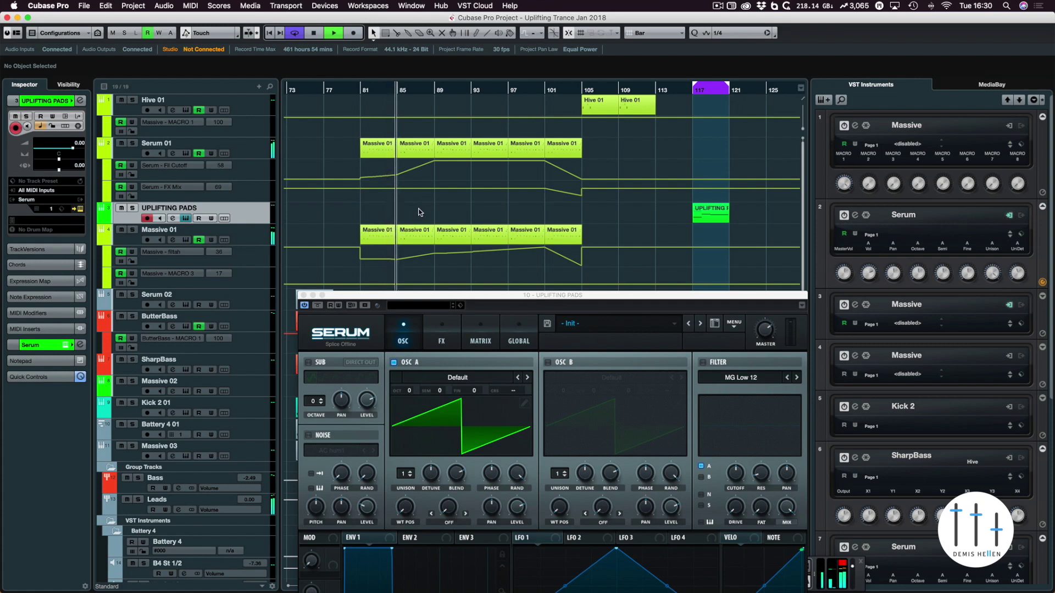
pyautogui.press('space')
# Select the UPLIFTING PADS clip at bar 117, bring the Serum window into full view and audition the initial patch.
pyautogui.hscroll(10, 424, 213)
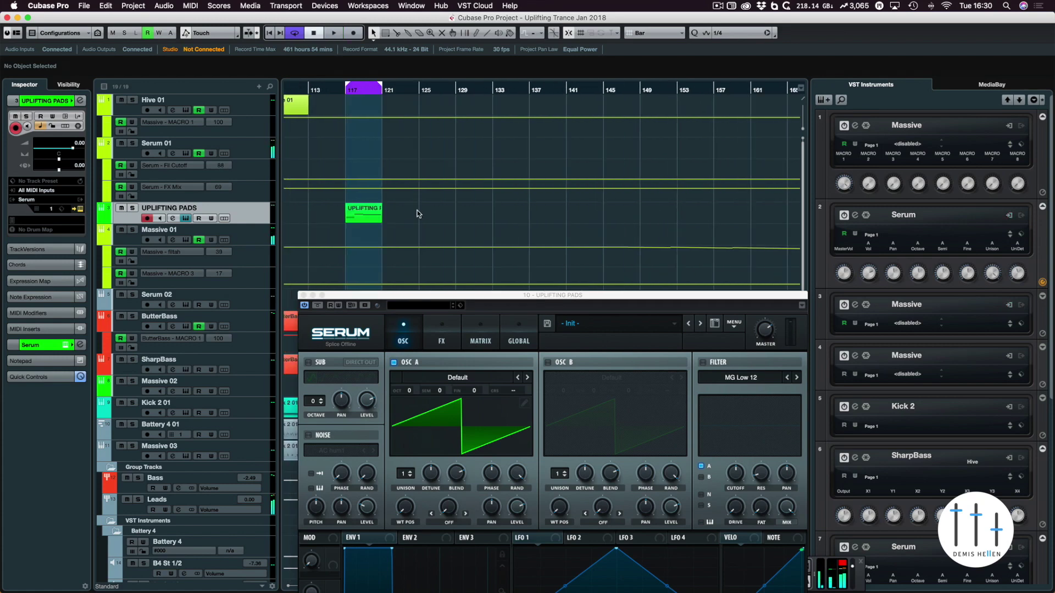
pyautogui.click(366, 214)
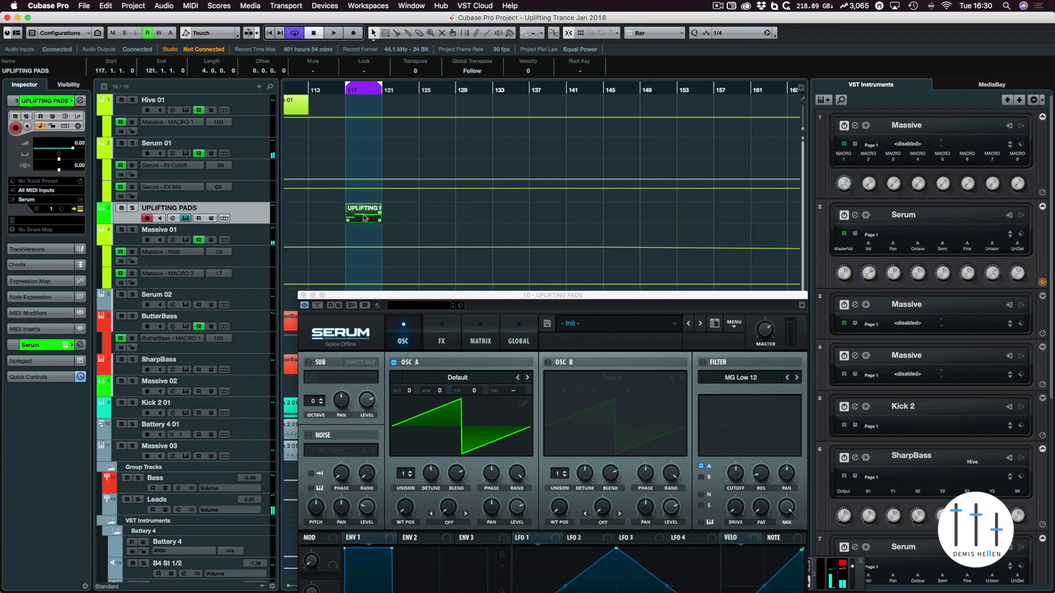
pyautogui.doubleClick(442, 295)
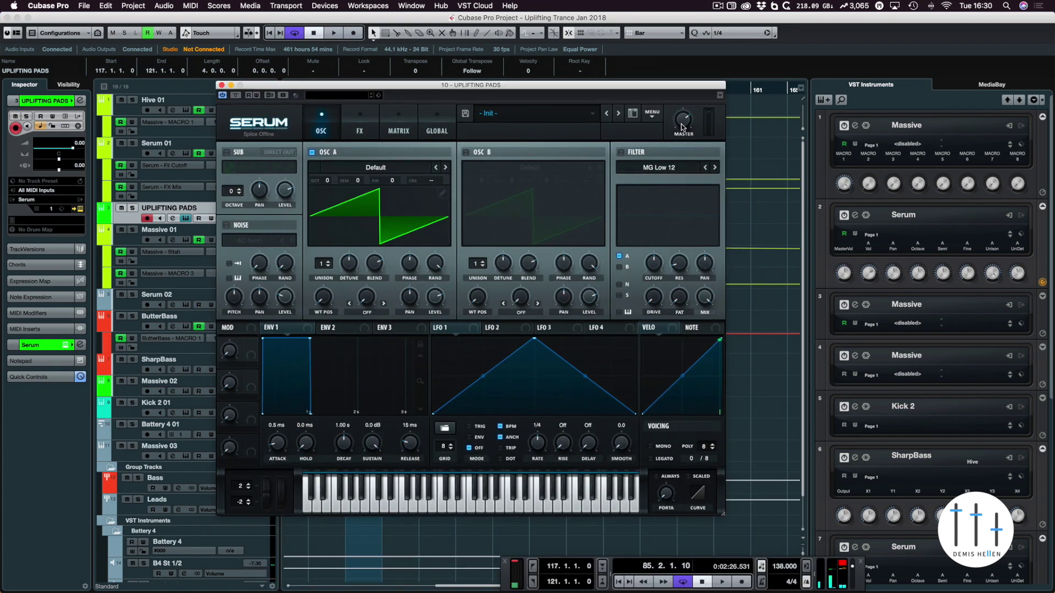
pyautogui.press('space')
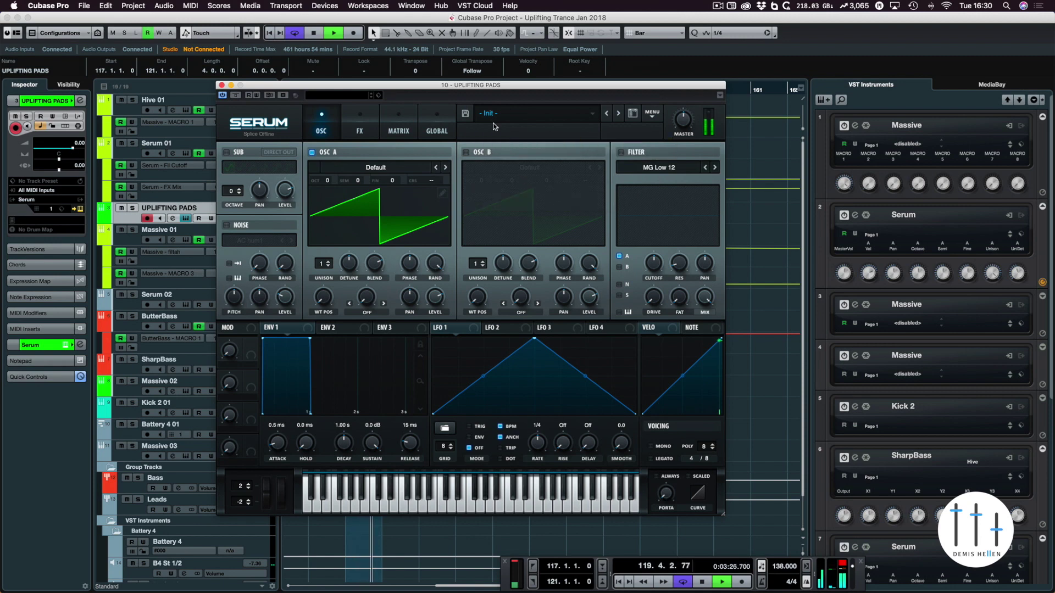
pyautogui.press('space')
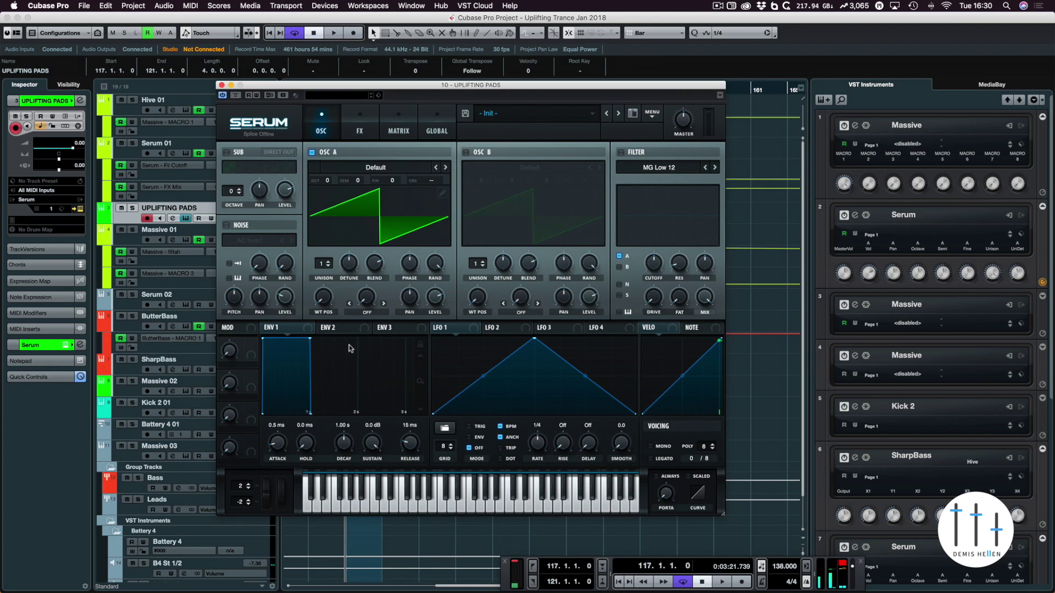
# Enable OSC B and load the Analog wavetable Basic Shapes into both OSC A and OSC B.
pyautogui.click(467, 152)
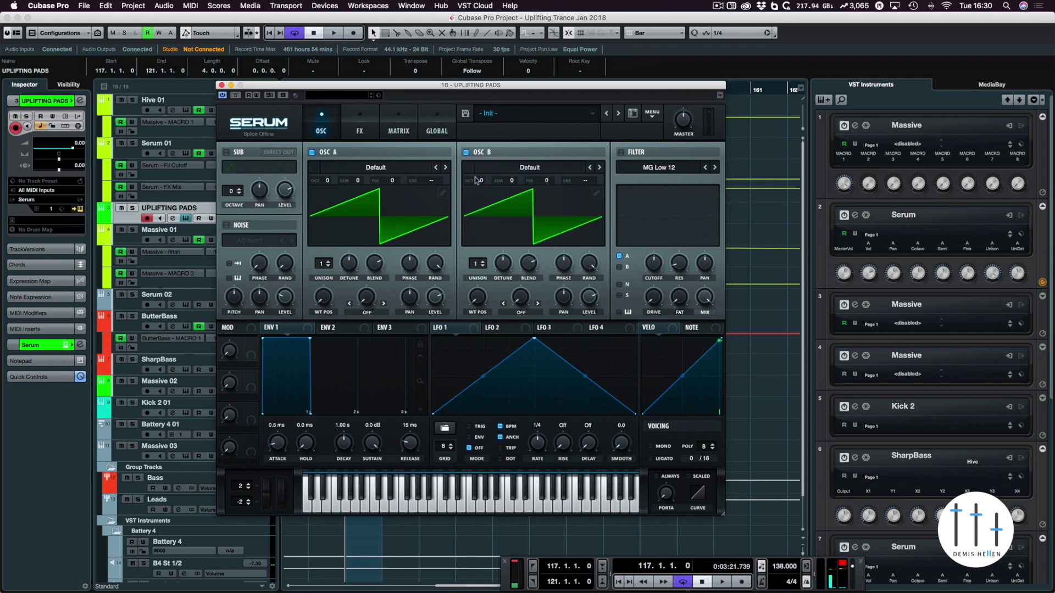
pyautogui.click(385, 168)
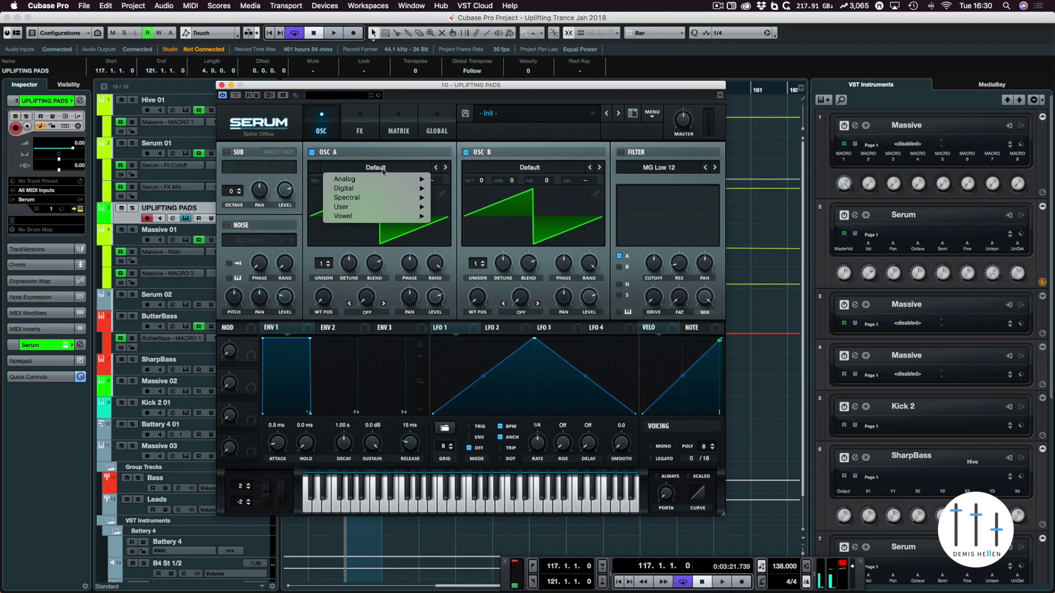
pyautogui.moveTo(396, 179)
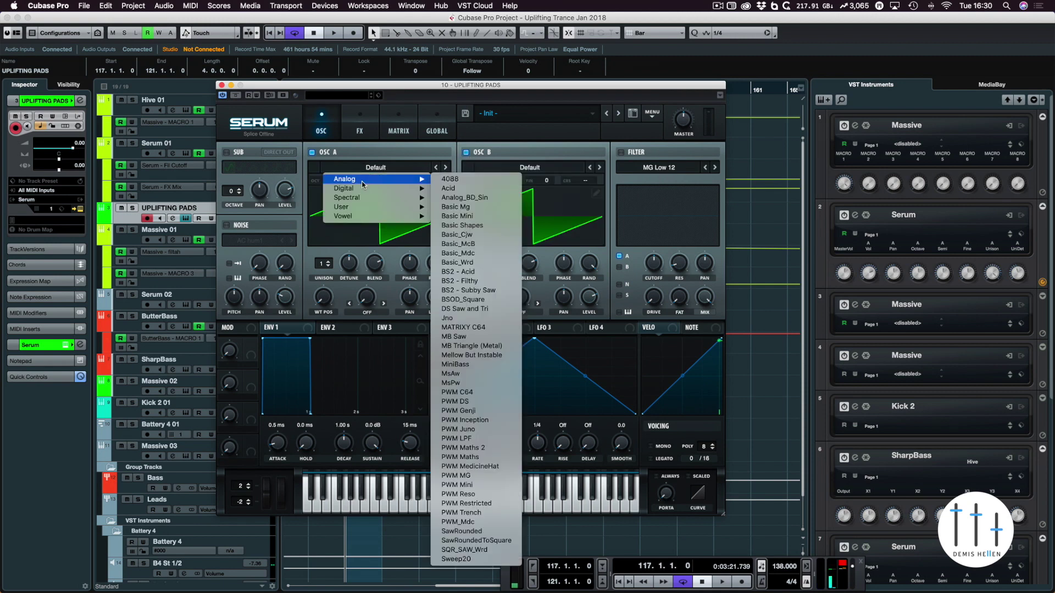
pyautogui.click(484, 225)
pyautogui.click(530, 167)
pyautogui.moveTo(531, 179)
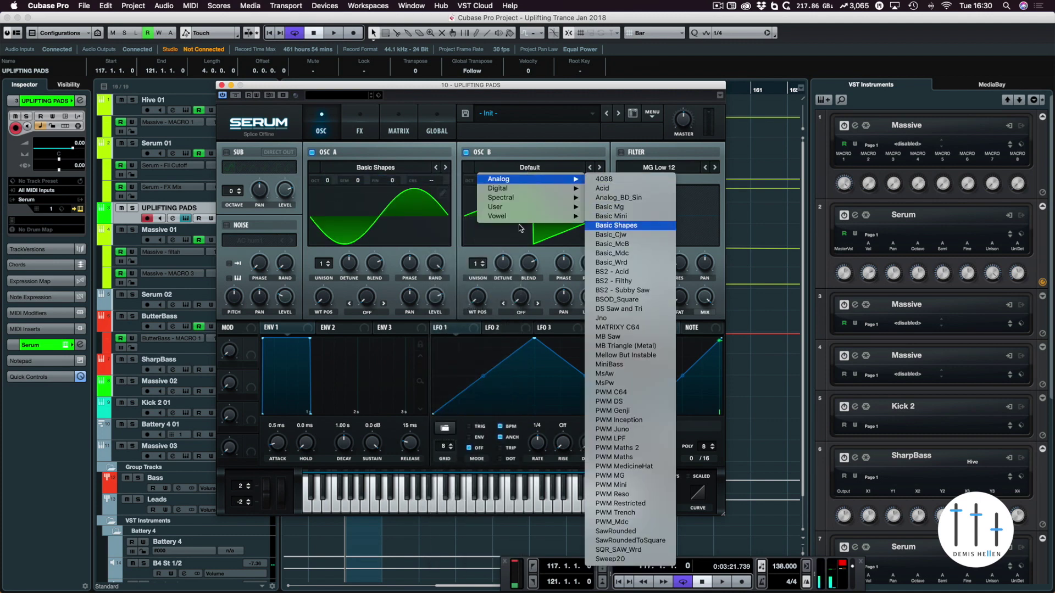
pyautogui.click(600, 226)
# Set the wavetable position to 2 and the unison to 16 voices on both oscillators.
pyautogui.moveTo(328, 282); pyautogui.dragTo(326, 262)
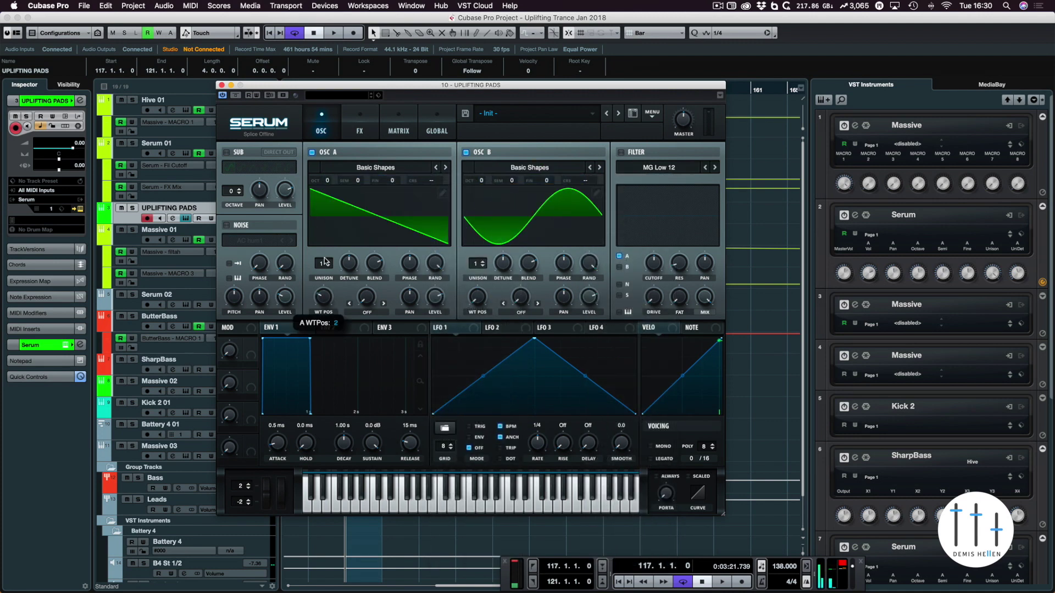
pyautogui.moveTo(478, 297); pyautogui.dragTo(480, 277)
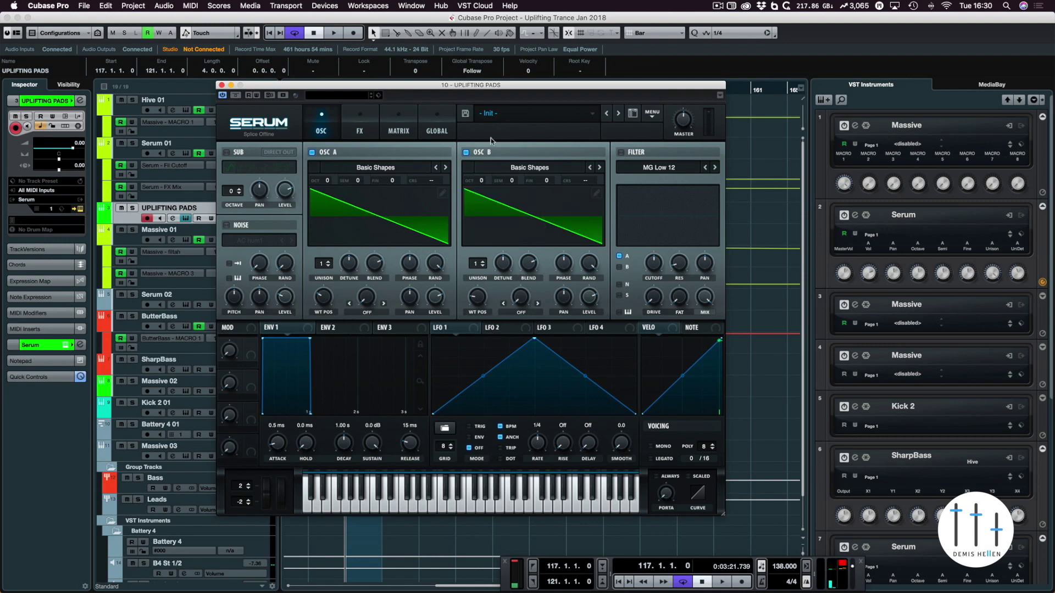
pyautogui.moveTo(322, 265); pyautogui.dragTo(346, 20)
pyautogui.moveTo(476, 264); pyautogui.dragTo(476, 209)
# Adjust the unison detune of OSC B and OSC A while the clip plays.
pyautogui.moveTo(366, 266); pyautogui.dragTo(367, 270)
pyautogui.press('space')
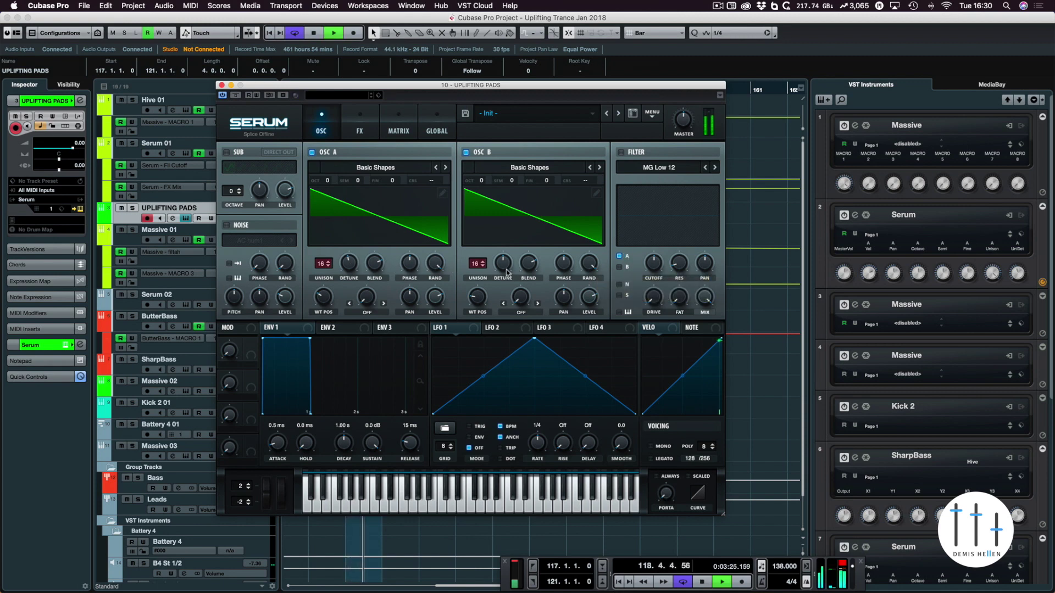
pyautogui.moveTo(507, 271)
pyautogui.mouseDown()
pyautogui.moveTo(514, 240)
pyautogui.moveTo(519, 276)
pyautogui.mouseUp()
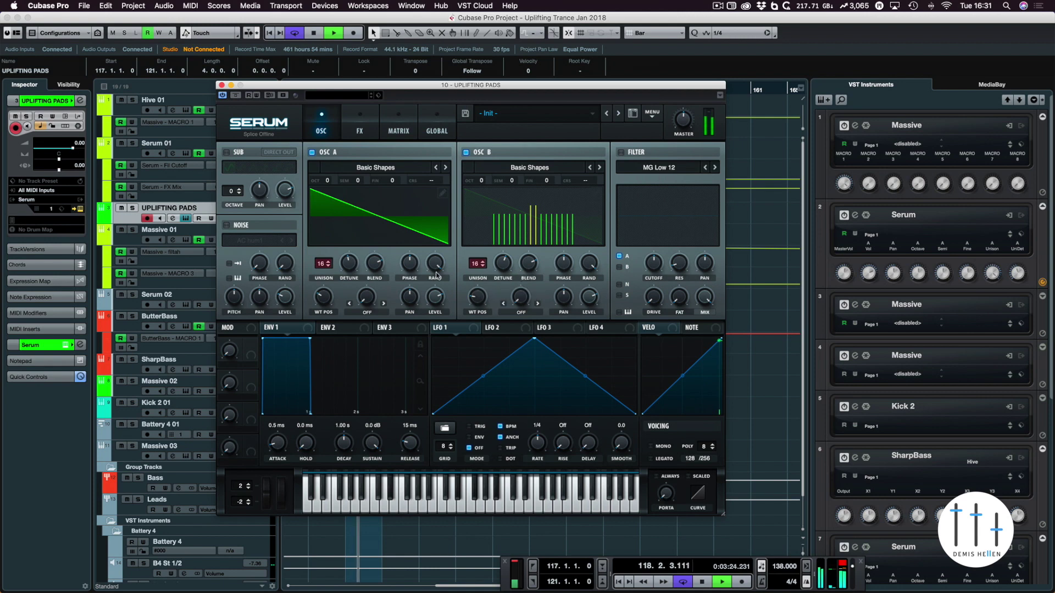
pyautogui.moveTo(349, 264); pyautogui.dragTo(364, 280)
pyautogui.press('space')
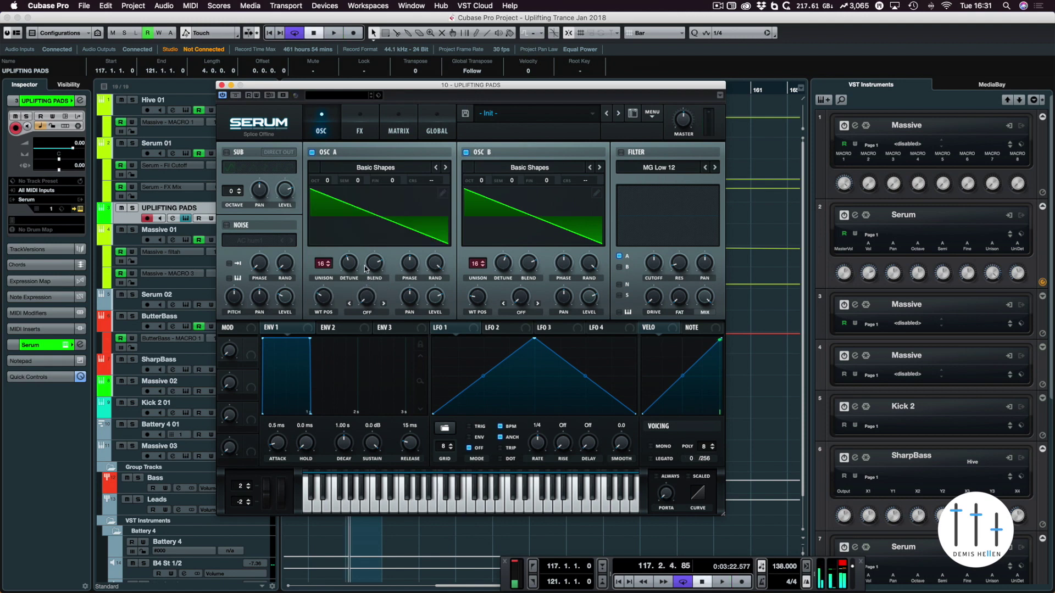
# Turn off OSC B and adjust OSC A's unison blend while the clip plays.
pyautogui.click(466, 152)
pyautogui.press('space')
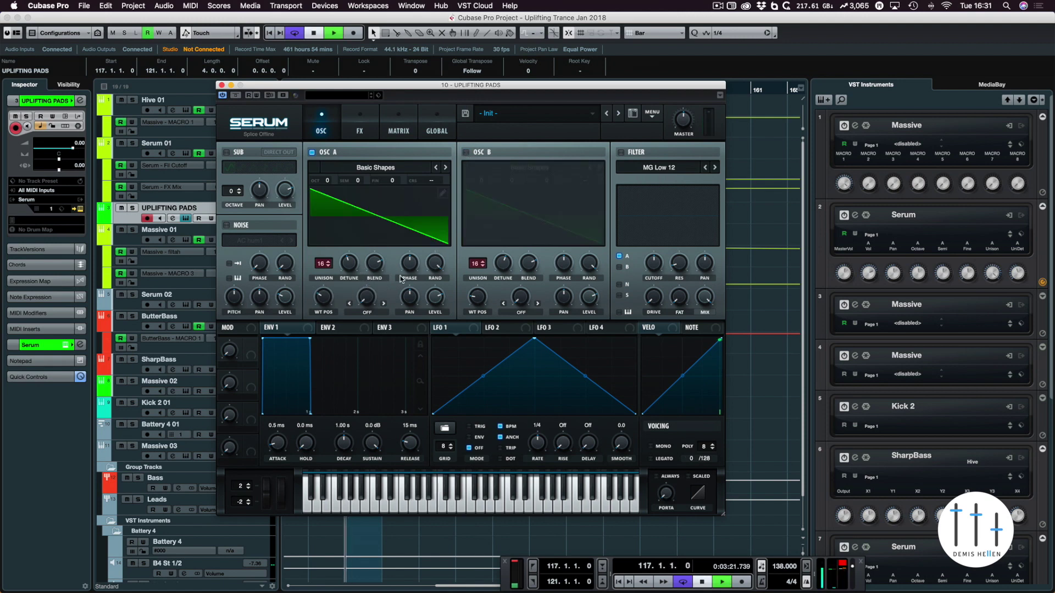
pyautogui.moveTo(377, 254); pyautogui.dragTo(381, 286)
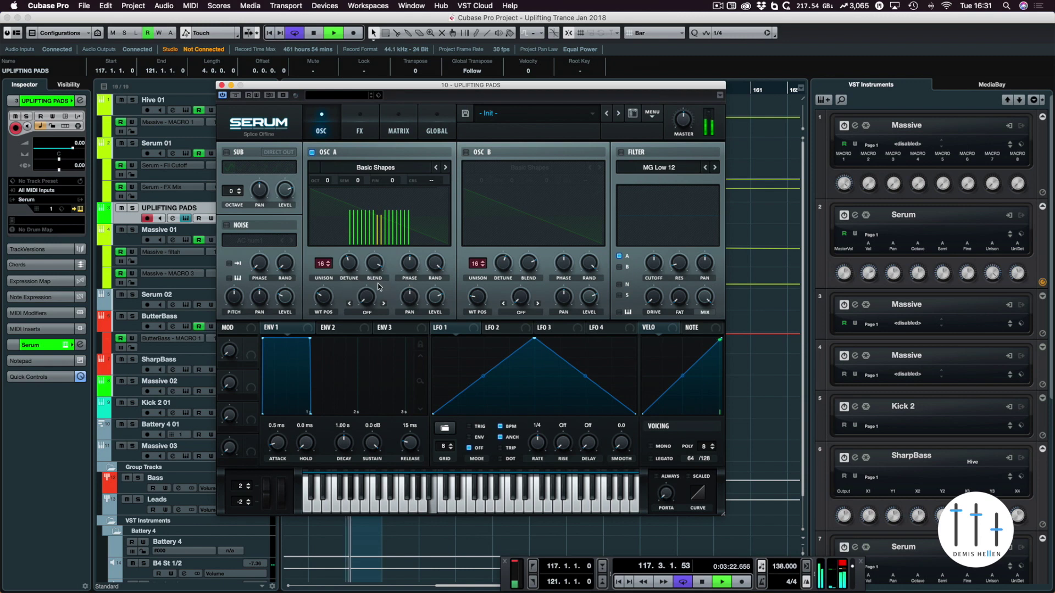
pyautogui.press('space')
# Set OSC B's unison blend to 100 and isolate OSC B by disabling OSC A and enabling OSC B.
pyautogui.moveTo(526, 270)
pyautogui.mouseDown()
pyautogui.moveTo(530, 242)
pyautogui.moveTo(528, 263)
pyautogui.mouseUp()
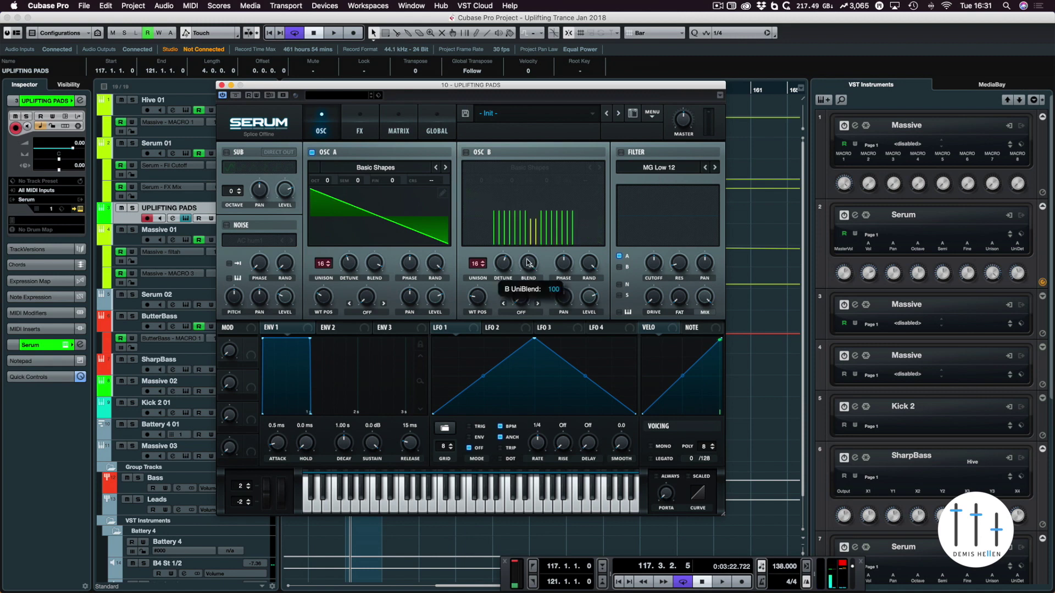
pyautogui.moveTo(528, 262); pyautogui.dragTo(527, 262)
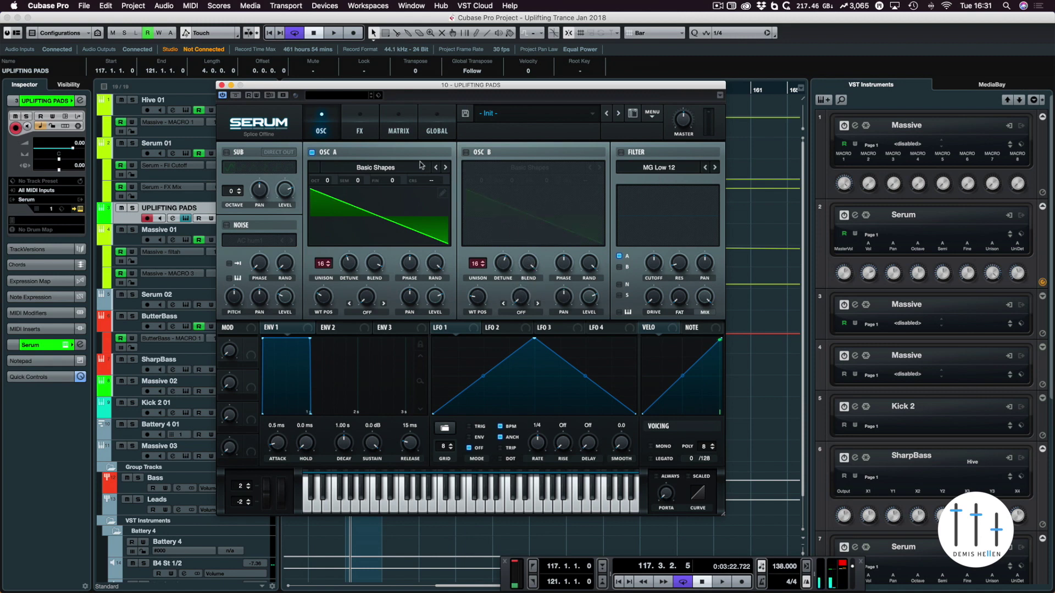
pyautogui.click(313, 152)
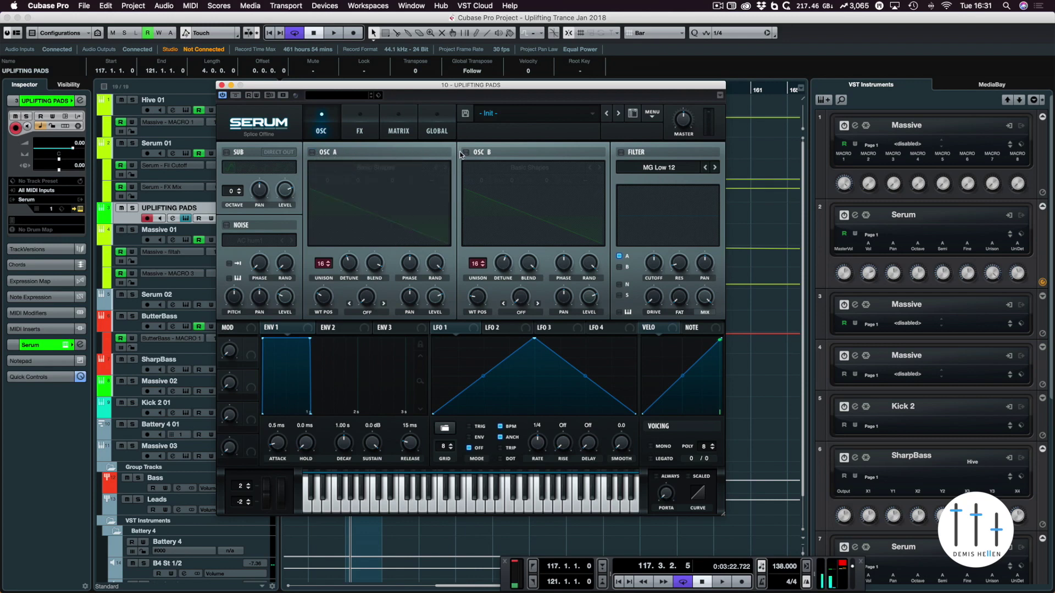
pyautogui.click(464, 152)
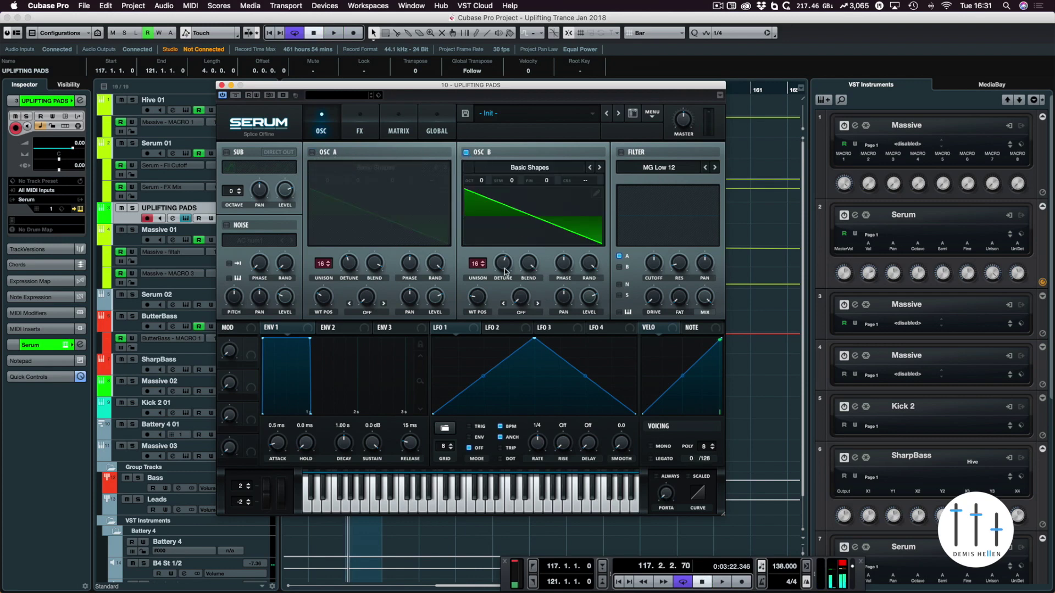
# Adjust OSC B's unison blend and audition it on its own while the clip plays.
pyautogui.moveTo(529, 266); pyautogui.dragTo(530, 270)
pyautogui.click(529, 266)
pyautogui.press('space')
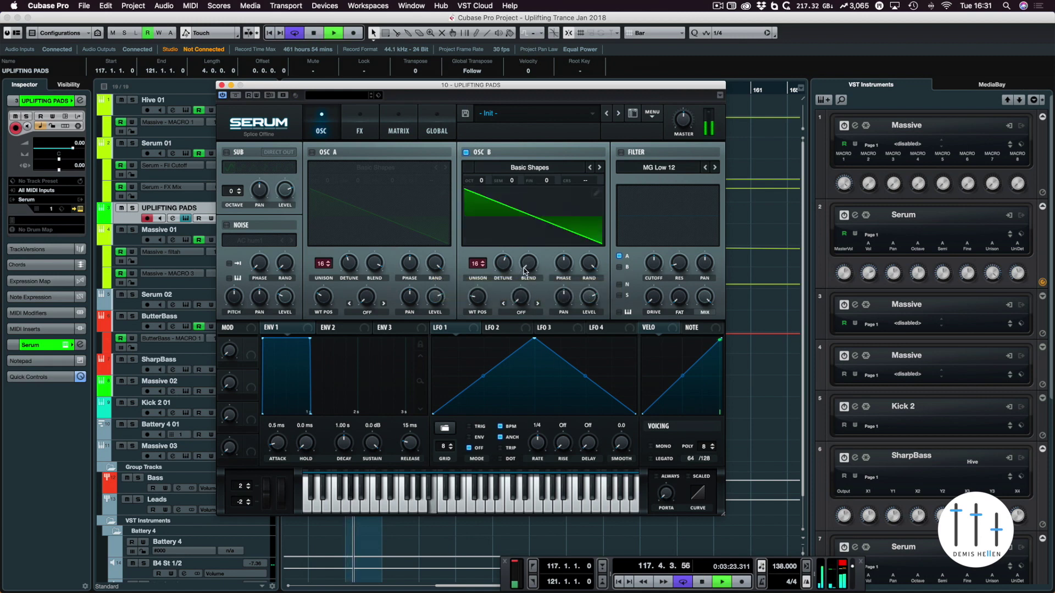
pyautogui.moveTo(525, 270); pyautogui.dragTo(526, 183)
pyautogui.press('space')
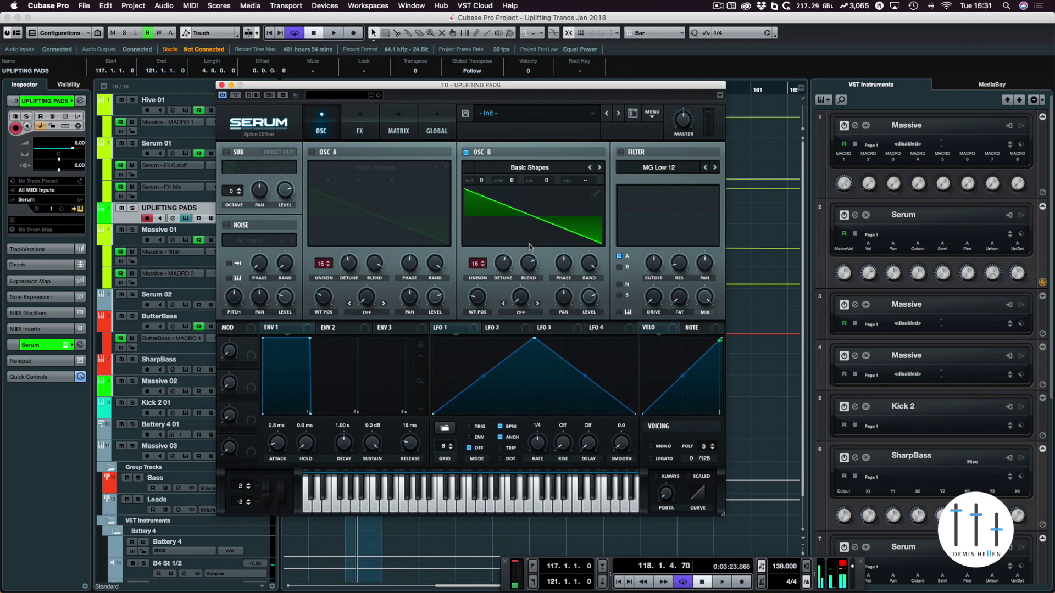
# Re-enable OSC A alongside OSC B and fine-tune the unison blend on both oscillators.
pyautogui.click(311, 153)
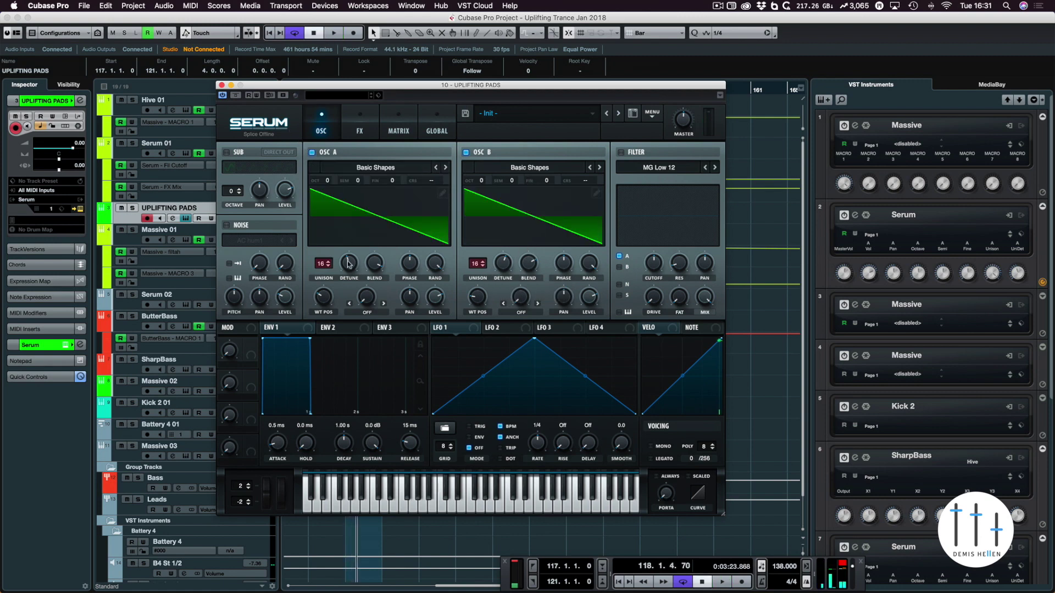
pyautogui.moveTo(369, 264); pyautogui.dragTo(377, 265)
pyautogui.moveTo(528, 271); pyautogui.dragTo(532, 265)
# Enable the filter with type Low 24, route both oscillators through it, and audition the cutoff during playback.
pyautogui.click(623, 153)
pyautogui.click(668, 168)
pyautogui.moveTo(668, 180)
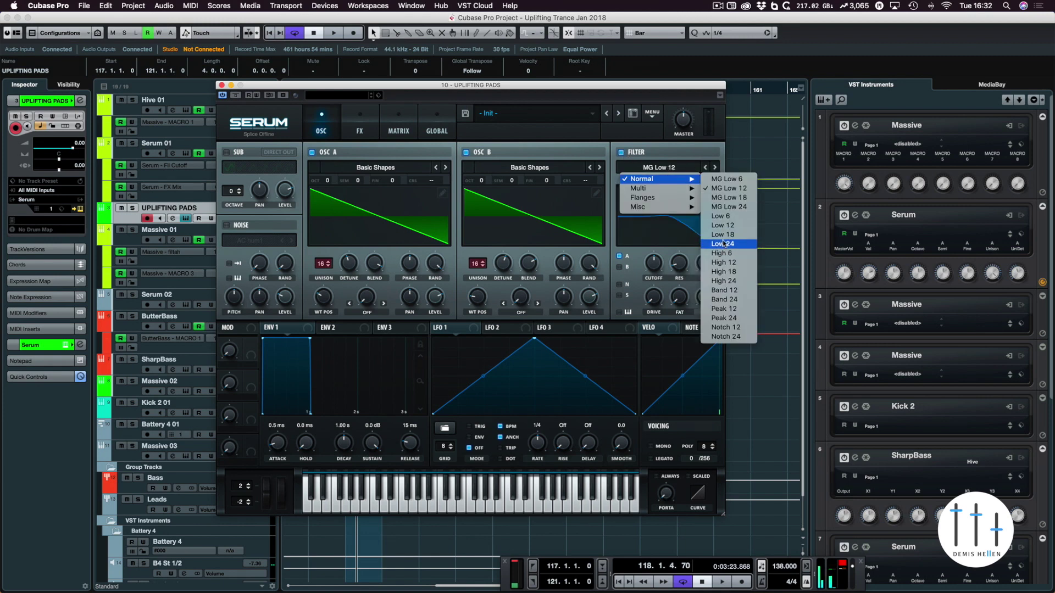
pyautogui.click(728, 244)
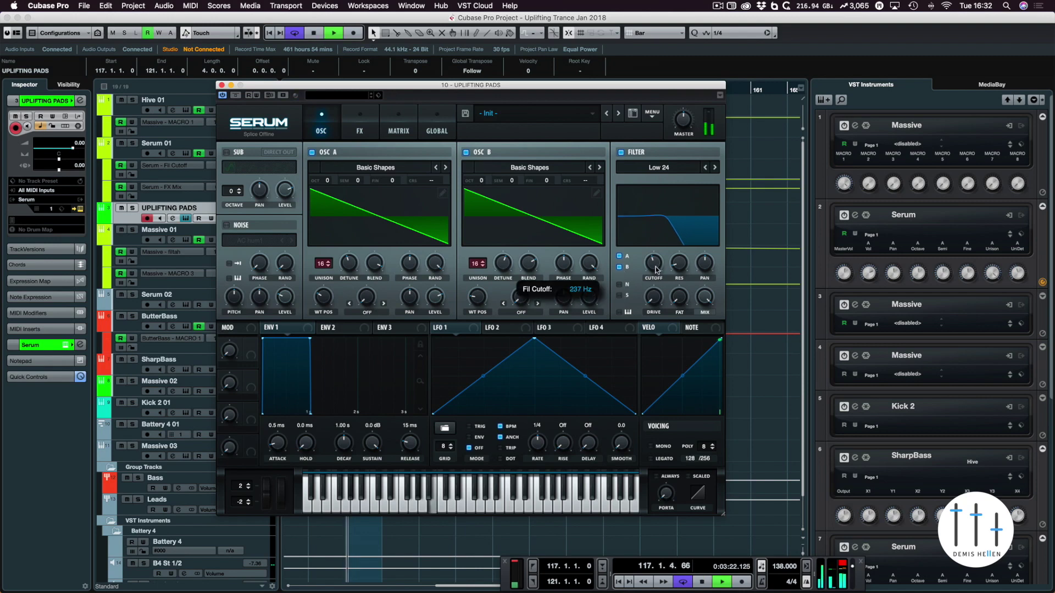
pyautogui.press('space')
# Change the filter type to Low 12 and sweep the cutoff until fully open while the clip plays.
pyautogui.click(653, 168)
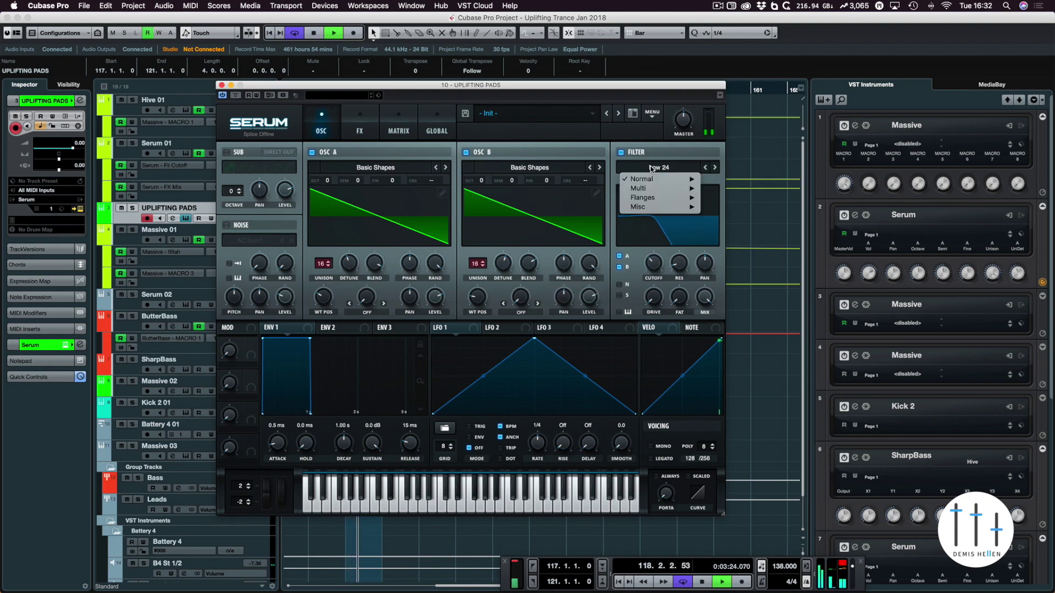
pyautogui.moveTo(695, 181)
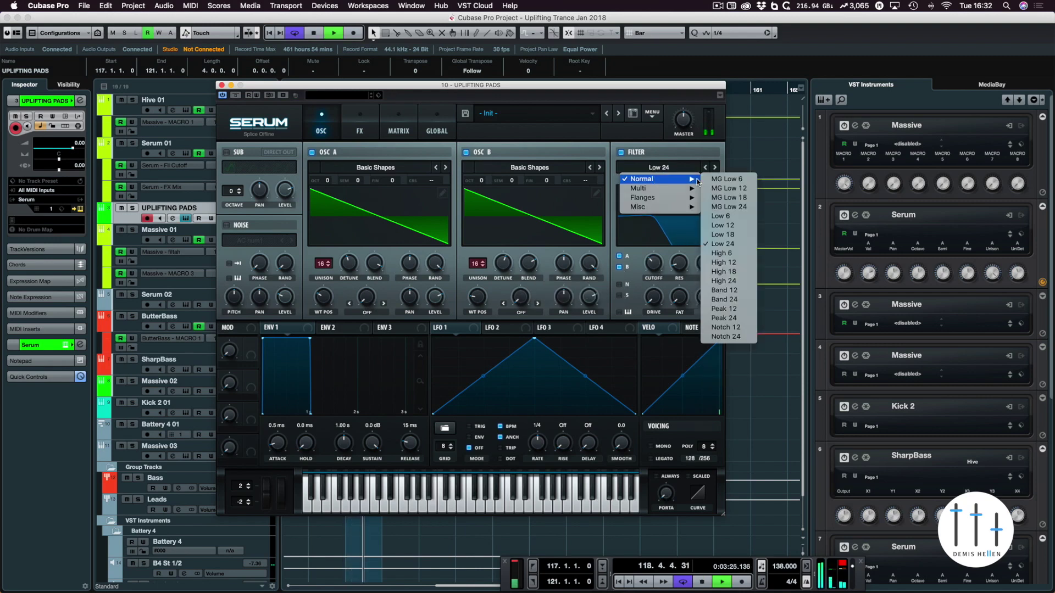
pyautogui.click(721, 225)
pyautogui.moveTo(654, 263); pyautogui.dragTo(667, 216)
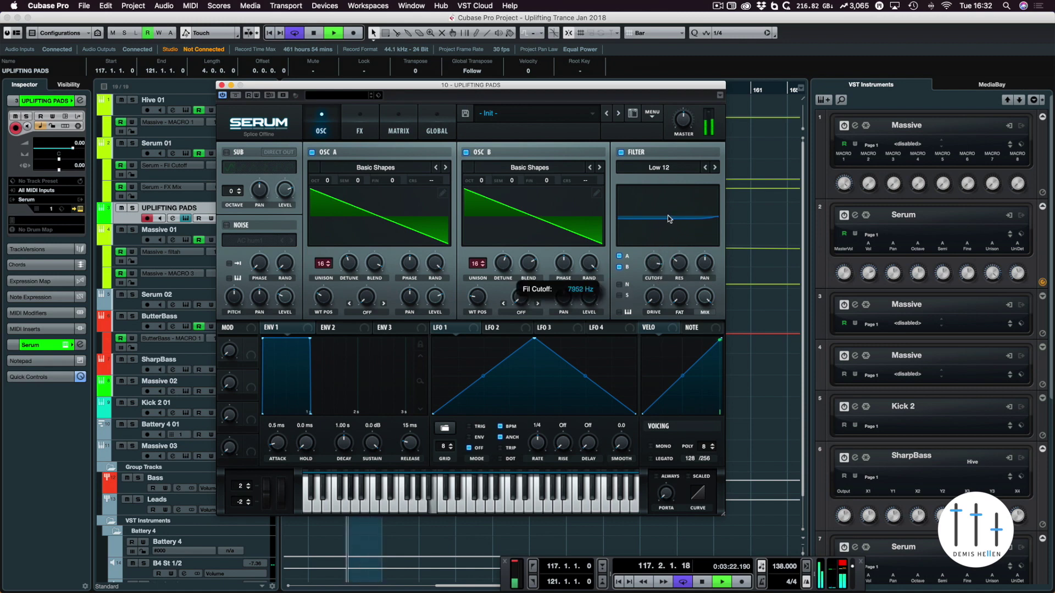
pyautogui.moveTo(652, 274); pyautogui.dragTo(658, 197)
pyautogui.press('space')
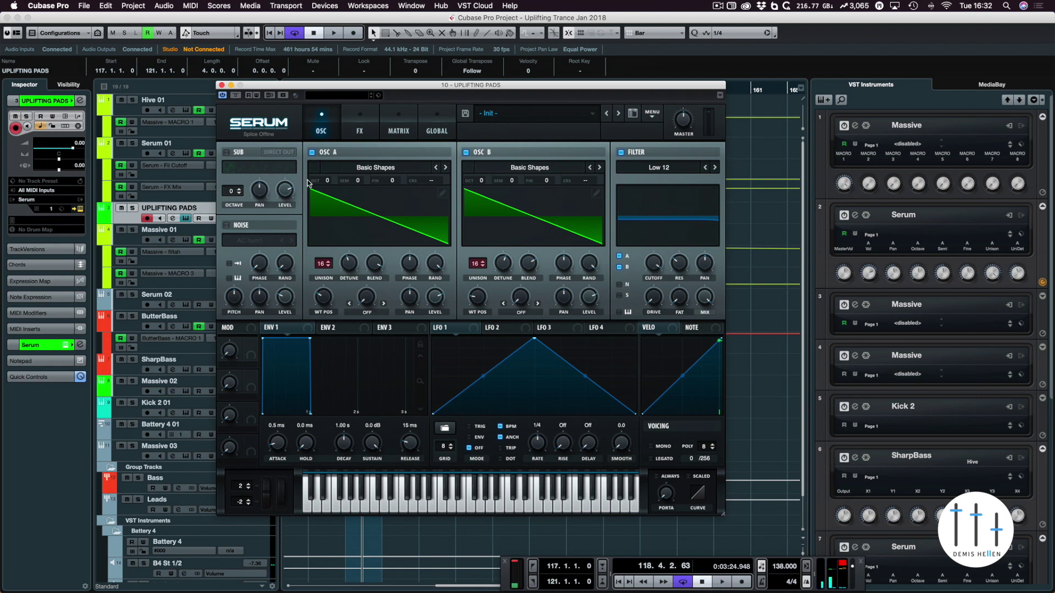
# Turn on the noise oscillator with the analog BrightWhite noise and route it through the filter.
pyautogui.click(226, 225)
pyautogui.click(255, 245)
pyautogui.moveTo(258, 253)
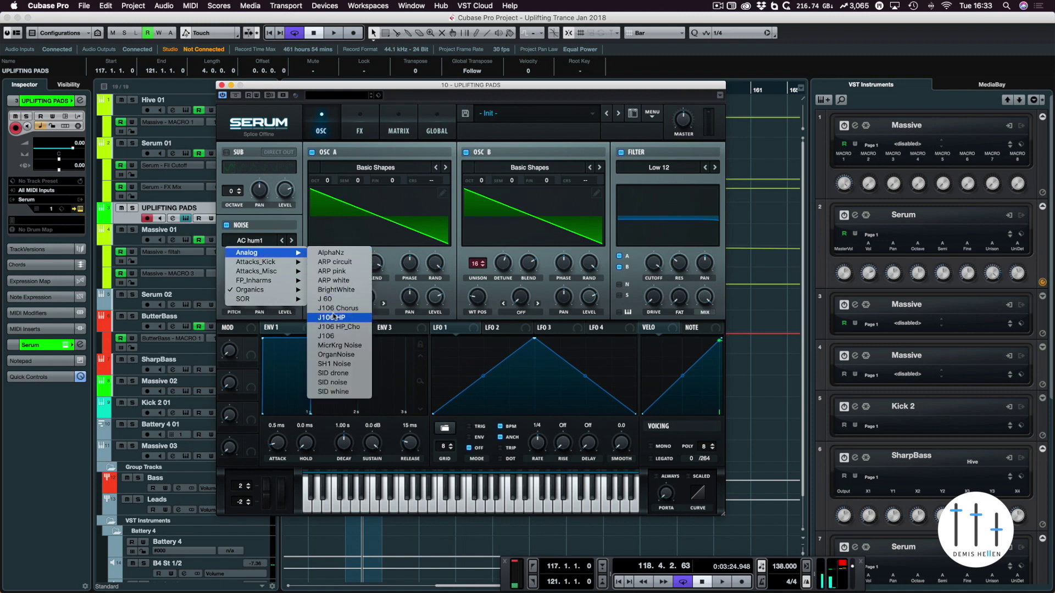
pyautogui.click(336, 290)
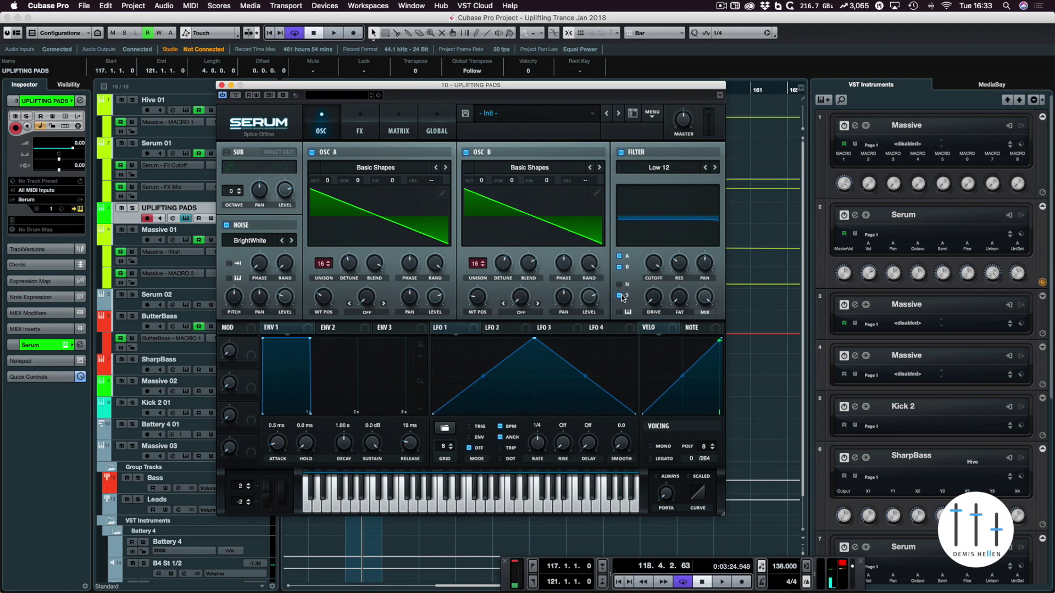
# Balance the noise level and sweep the filter cutoff back open while the clip plays.
pyautogui.press('space')
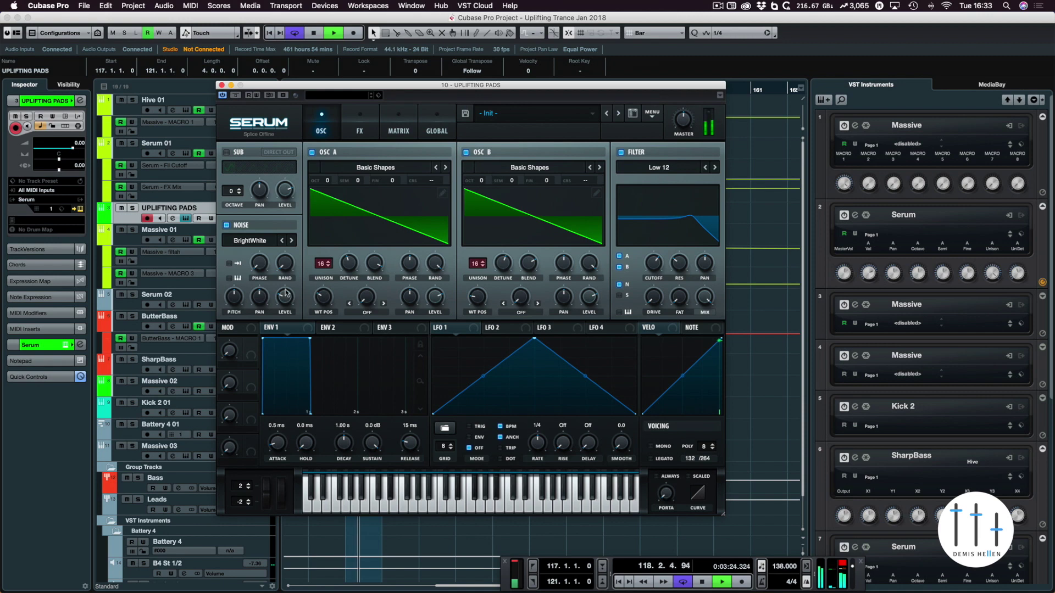
pyautogui.moveTo(286, 294); pyautogui.dragTo(292, 261)
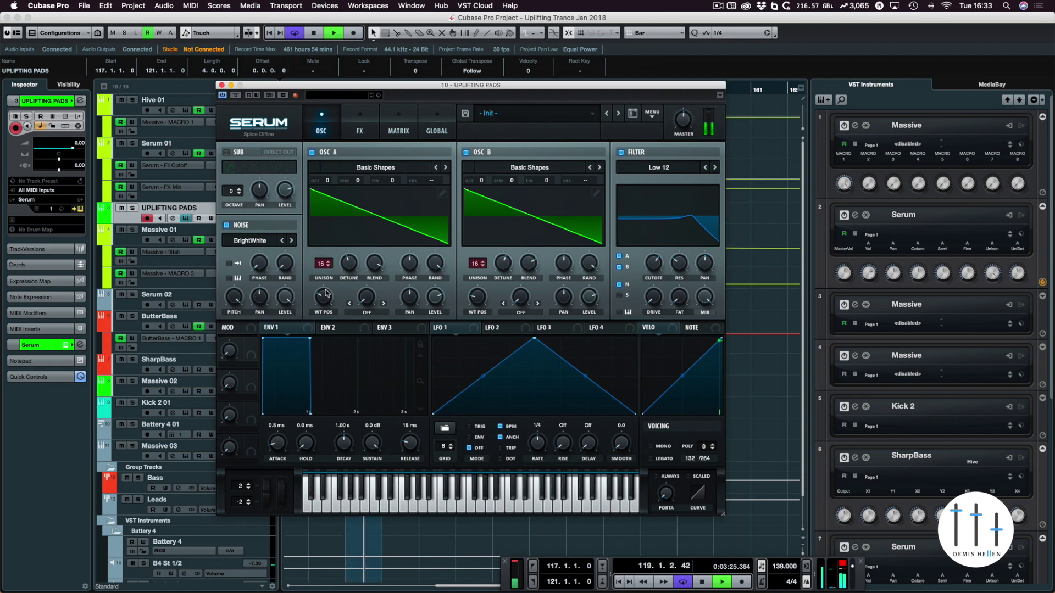
pyautogui.moveTo(663, 261)
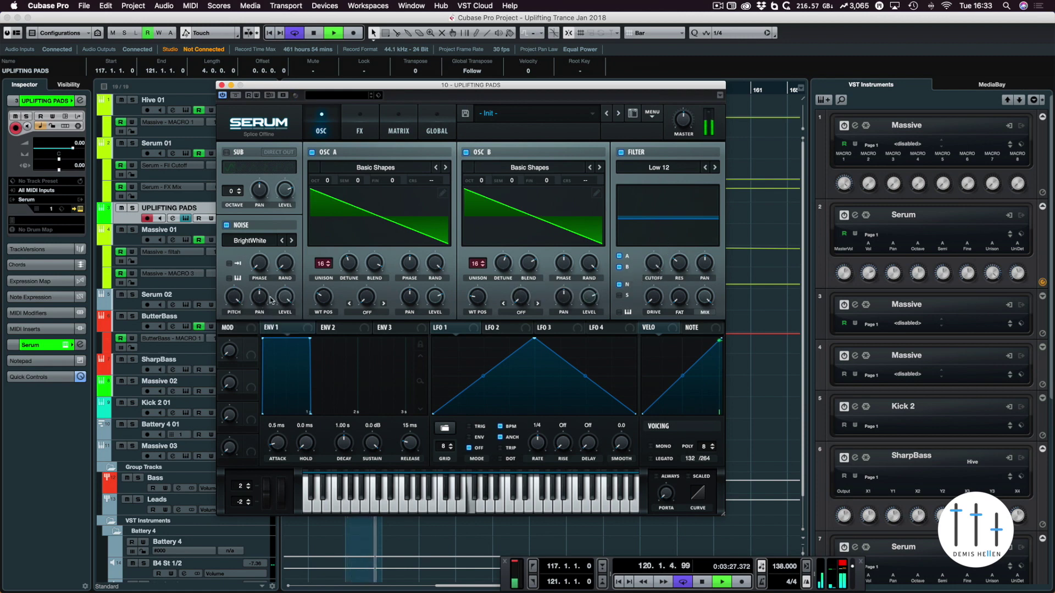
pyautogui.moveTo(278, 335); pyautogui.dragTo(281, 331)
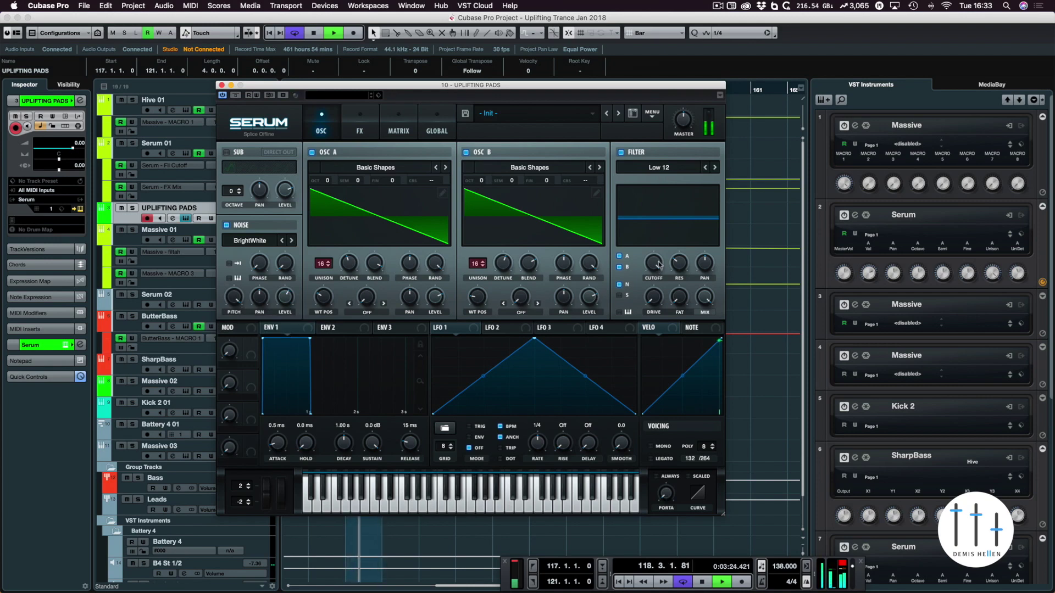
pyautogui.moveTo(654, 282)
pyautogui.moveTo(654, 281); pyautogui.dragTo(659, 261)
pyautogui.press('space')
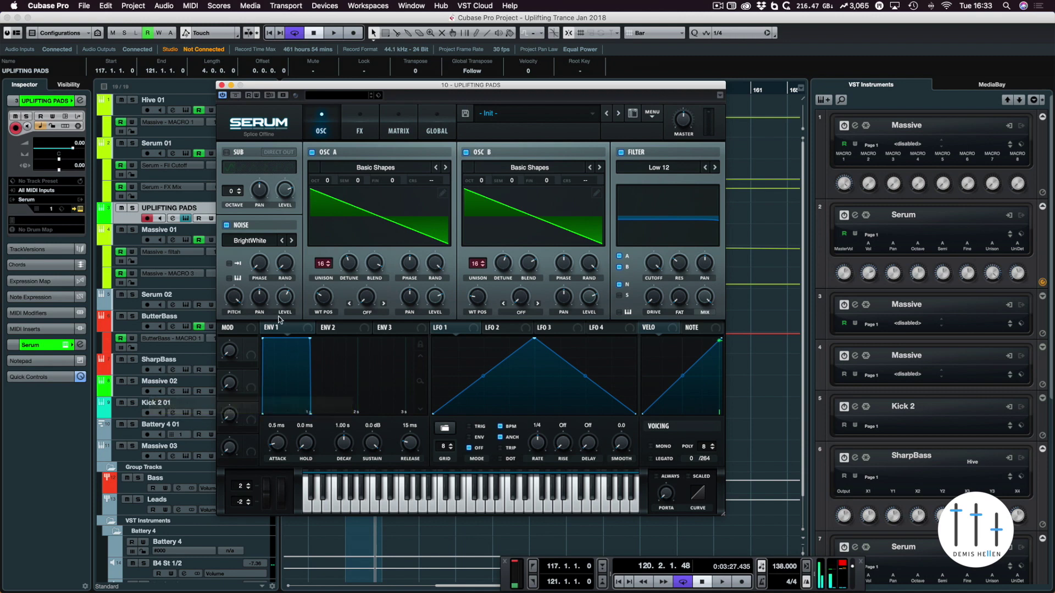
# Try a 999 ms attack on ENV 1, shortening it to 726 ms with a curved rise during playback.
pyautogui.moveTo(262, 339); pyautogui.dragTo(340, 338)
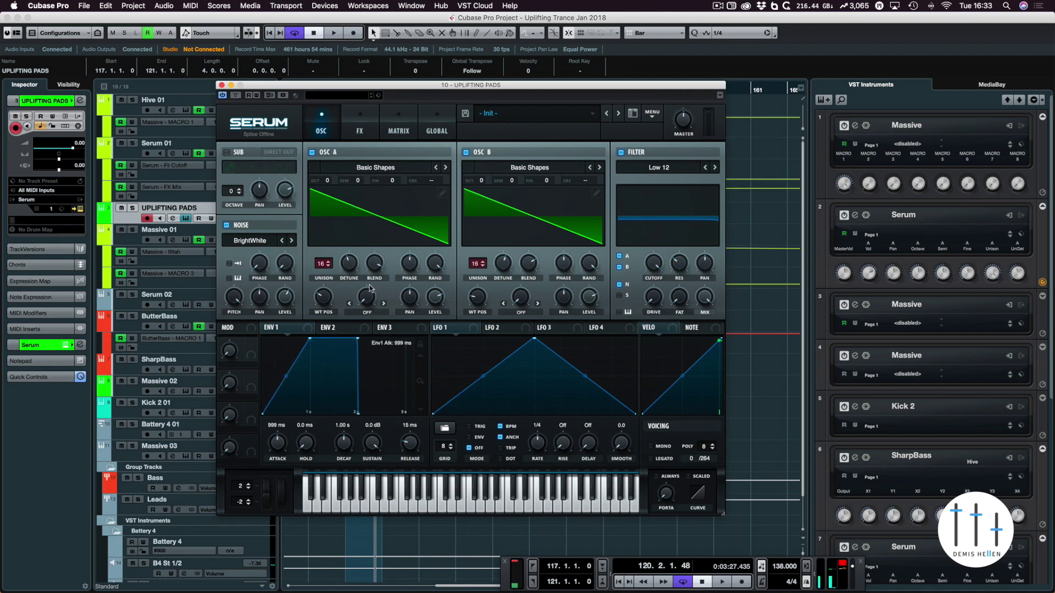
pyautogui.press('space')
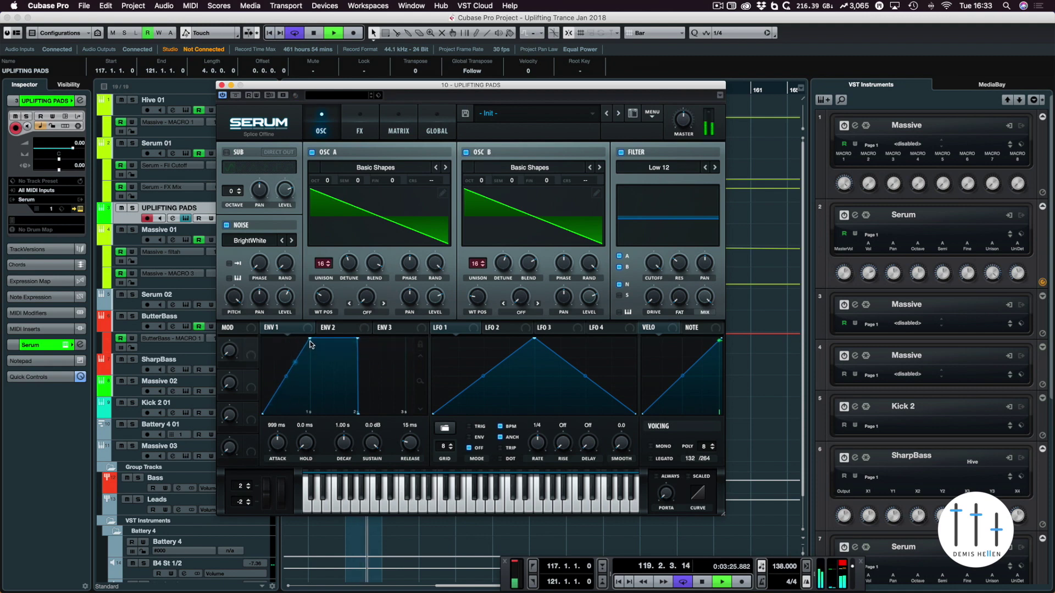
pyautogui.moveTo(309, 340); pyautogui.dragTo(282, 363)
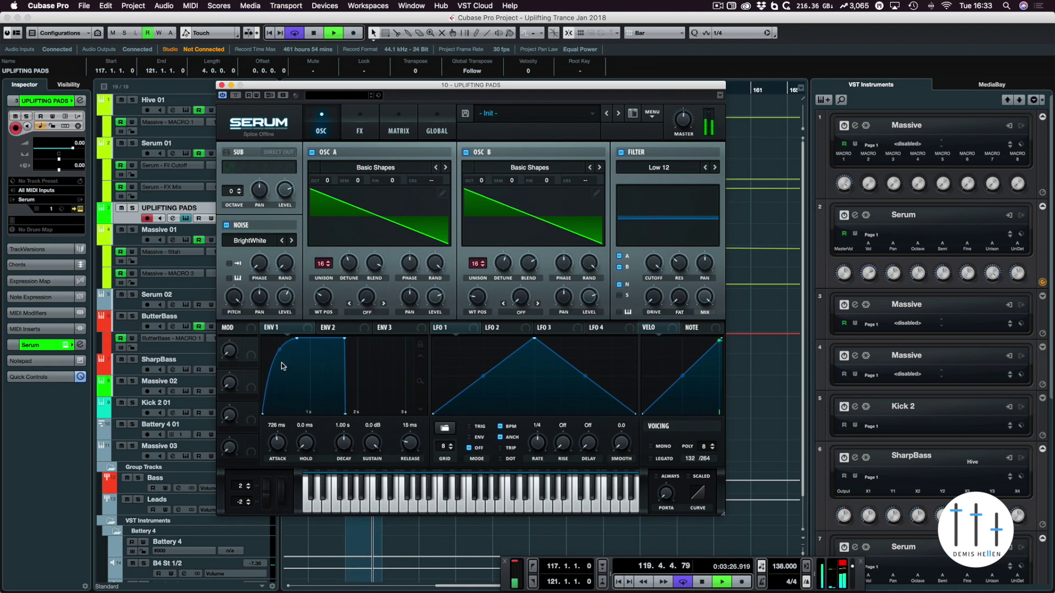
# Set ENV 1's hold to 8.4 ms and shorten its attack to about 0.2 ms.
pyautogui.moveTo(305, 442); pyautogui.dragTo(305, 424)
pyautogui.press('space')
pyautogui.moveTo(295, 338); pyautogui.dragTo(274, 470)
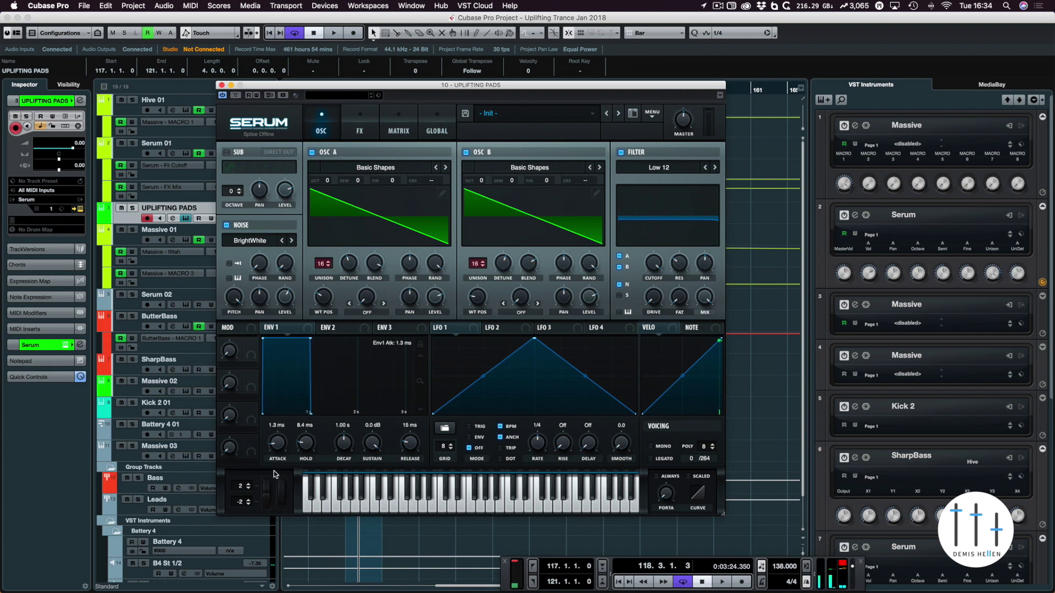
pyautogui.press('space')
# Try modulating the filter cutoff with ENV 2 using a 985 ms attack, and audition it.
pyautogui.click(334, 328)
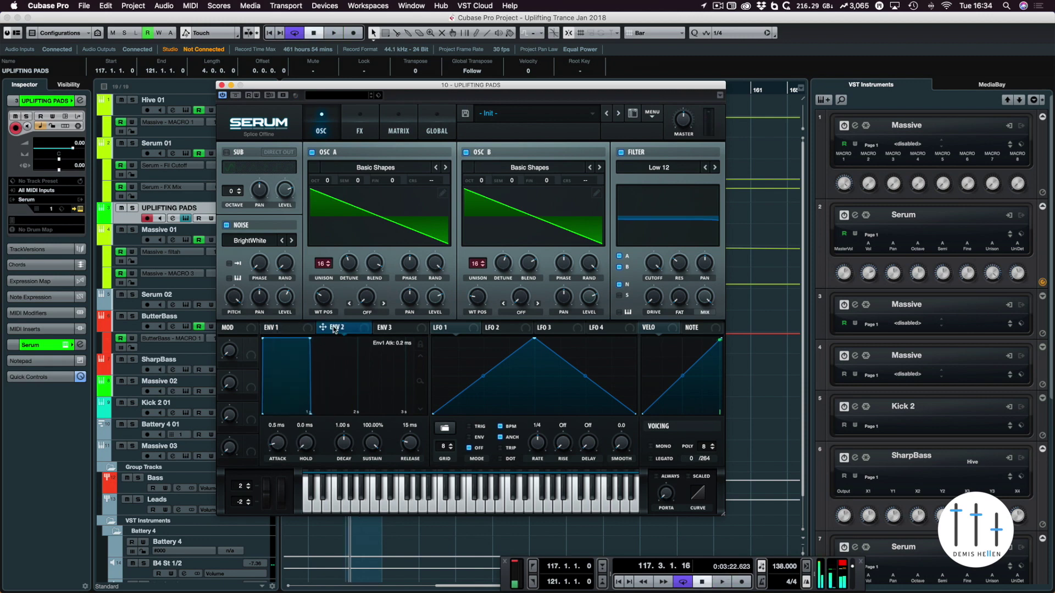
pyautogui.moveTo(321, 330); pyautogui.dragTo(643, 211)
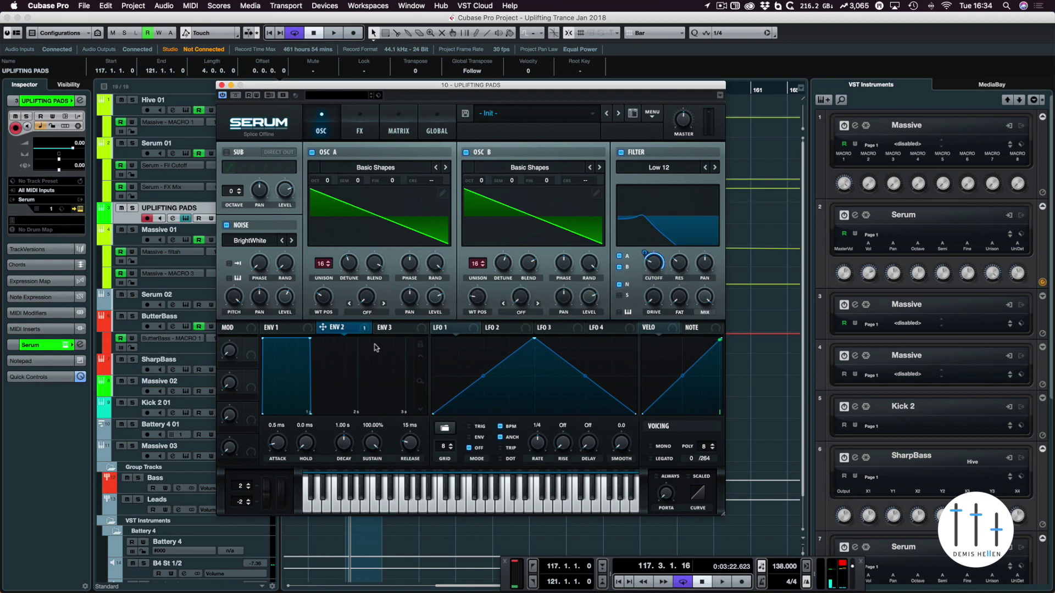
pyautogui.moveTo(262, 338); pyautogui.dragTo(344, 334)
pyautogui.press('space')
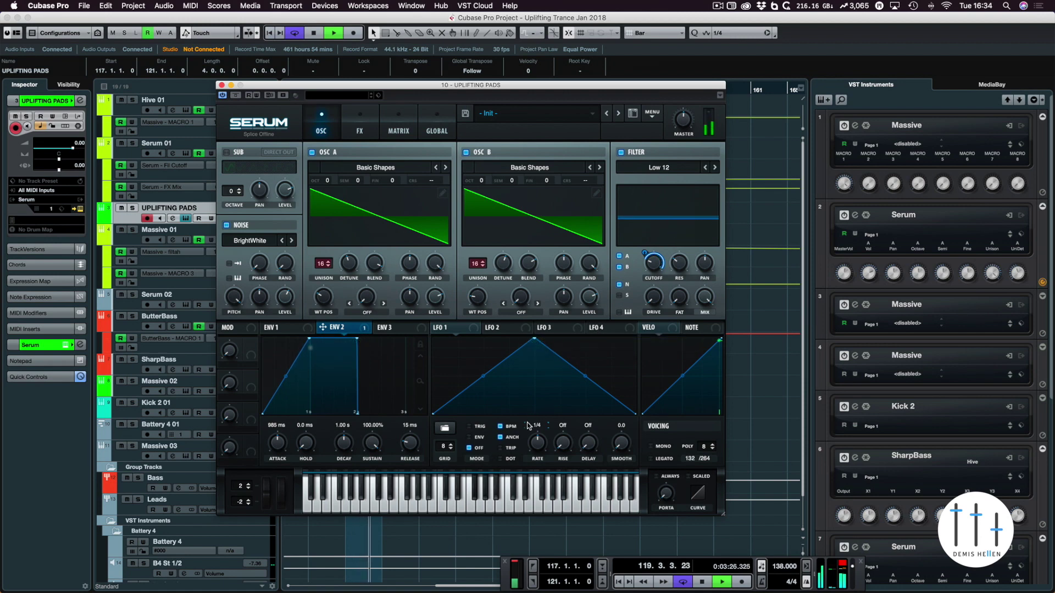
pyautogui.press('space')
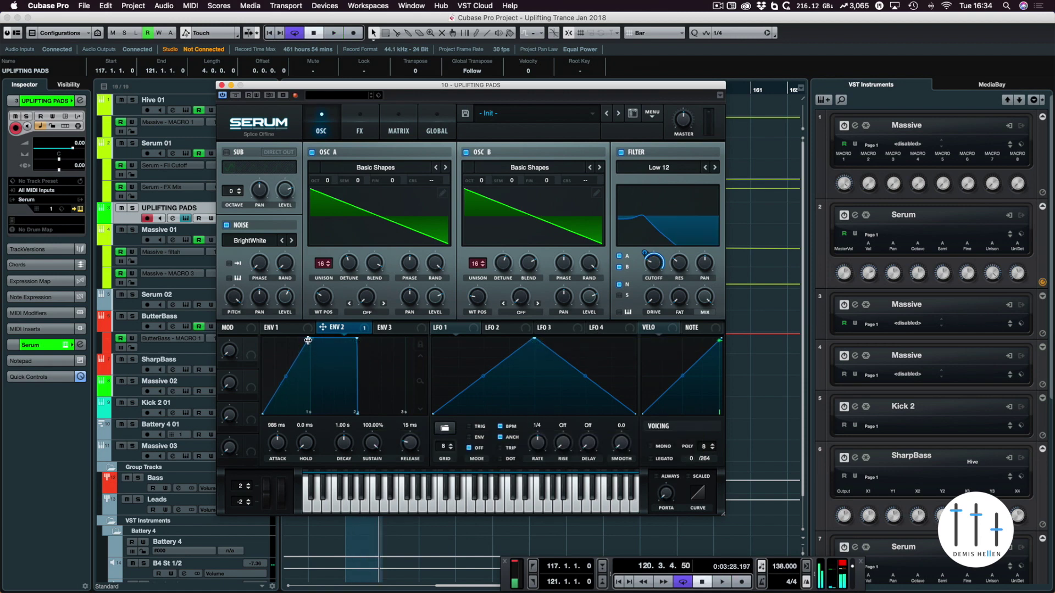
# Shorten ENV 2's attack to 0.4 ms and remove all modulators from the filter cutoff.
pyautogui.moveTo(309, 344); pyautogui.dragTo(227, 328)
pyautogui.rightClick(651, 280)
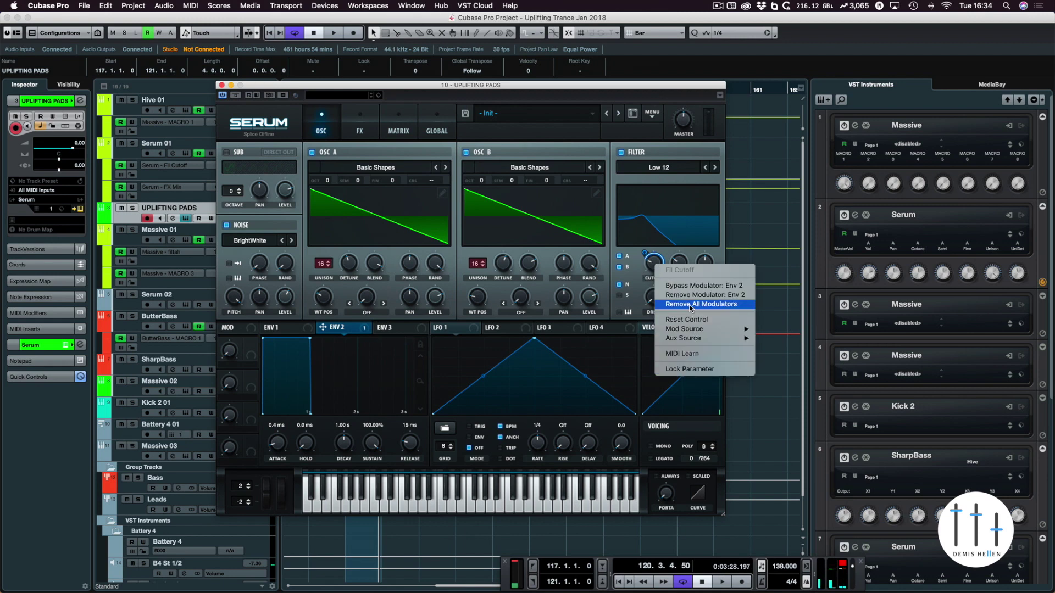
pyautogui.click(691, 306)
# Set ENV 1's attack to 1.07 s with a straight rise, reopen the filter cutoff, and audition the clip.
pyautogui.click(277, 328)
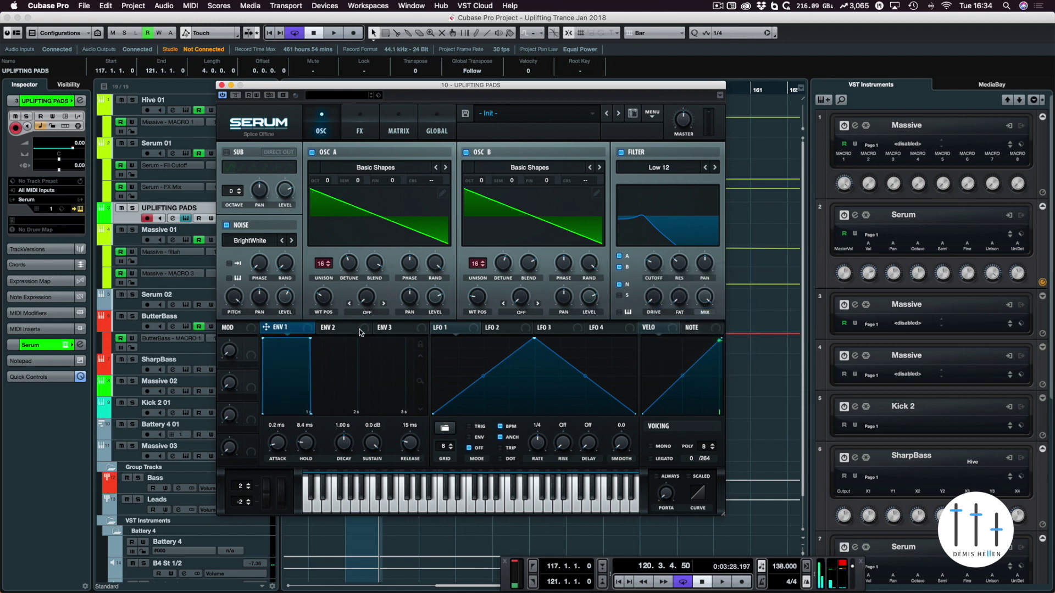
pyautogui.moveTo(311, 338); pyautogui.dragTo(346, 333)
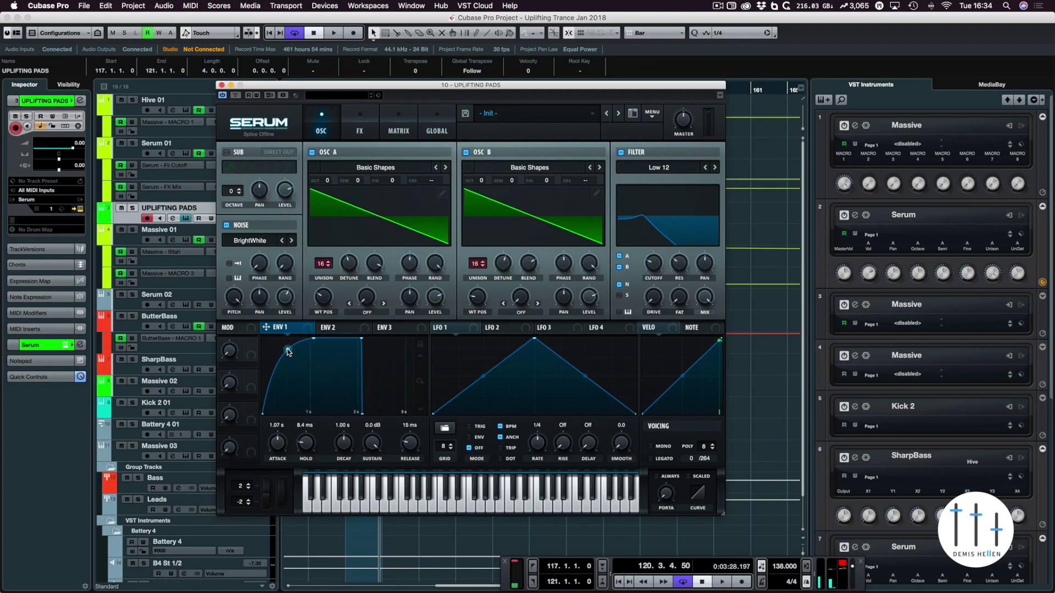
pyautogui.moveTo(288, 353); pyautogui.dragTo(288, 361)
pyautogui.press('space')
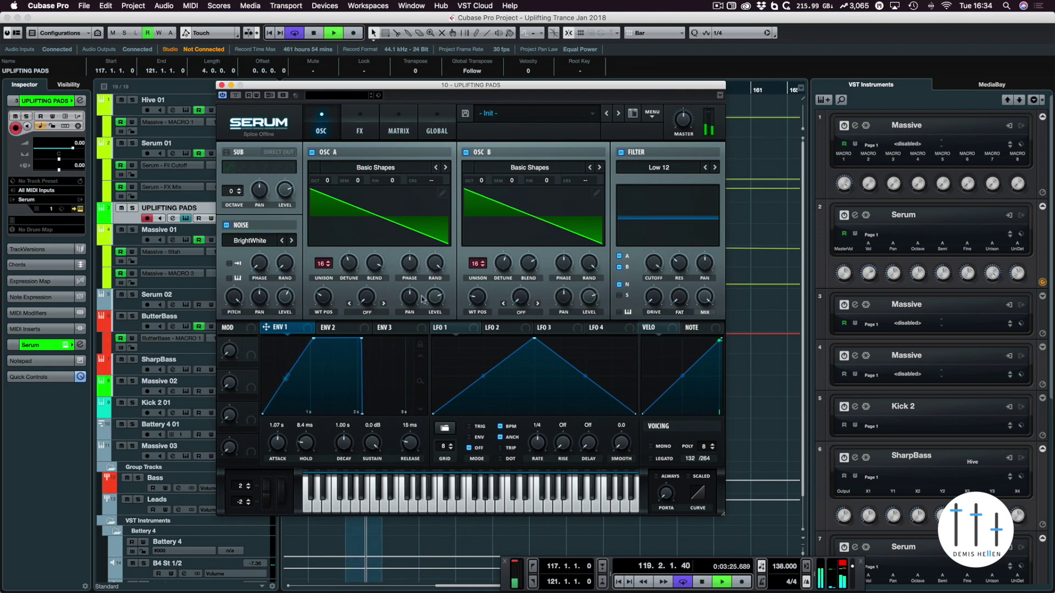
pyautogui.press('space')
# Shorten ENV 1's attack to about 748 ms and set its release to 128 ms while the clip plays.
pyautogui.moveTo(312, 341); pyautogui.dragTo(293, 338)
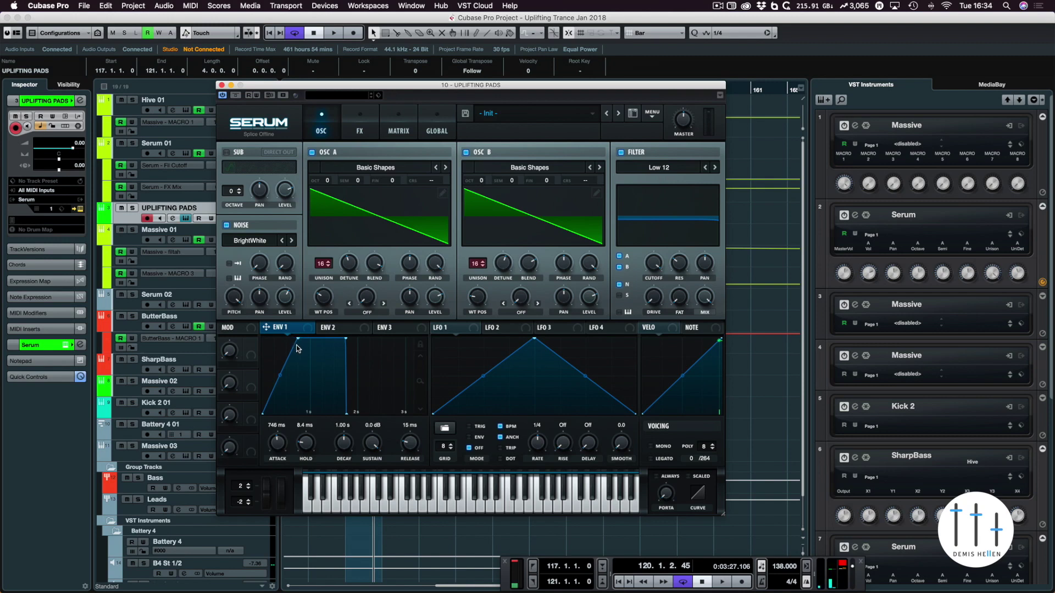
pyautogui.press('space')
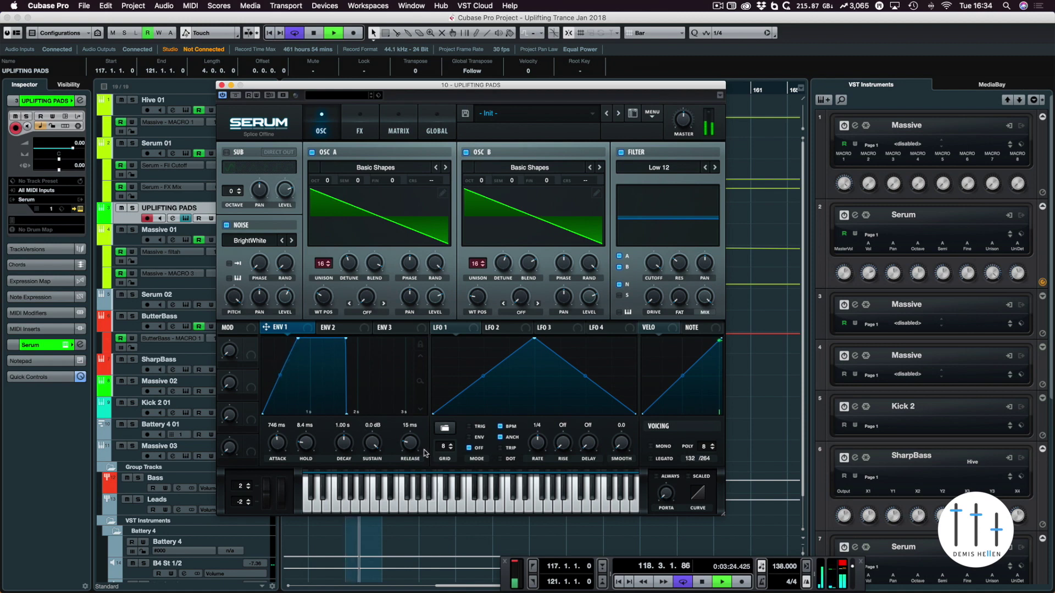
pyautogui.moveTo(416, 444)
pyautogui.mouseDown()
pyautogui.moveTo(418, 417)
pyautogui.moveTo(408, 460)
pyautogui.mouseUp()
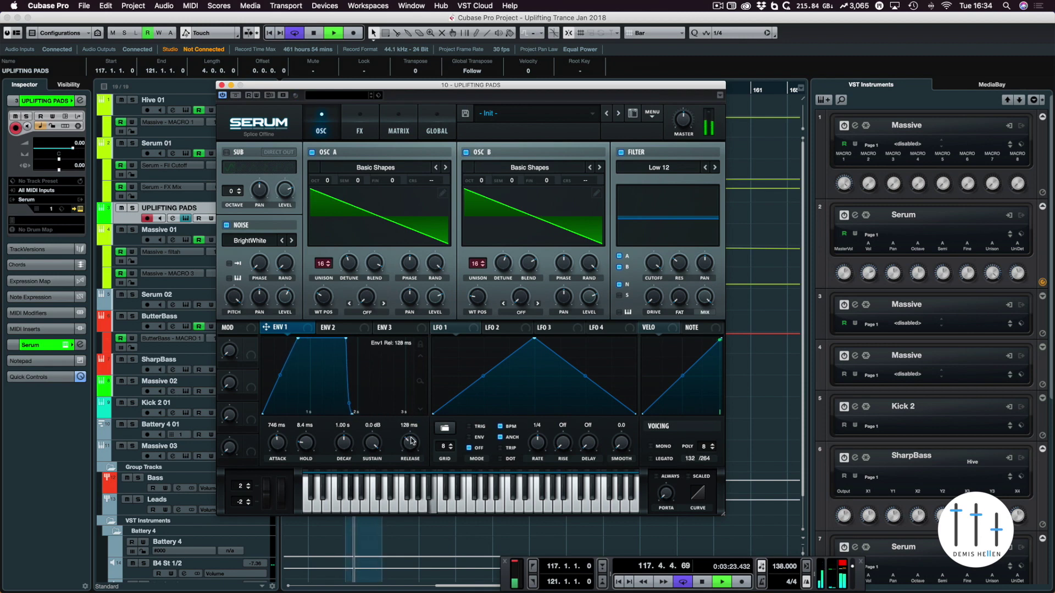
pyautogui.press('space')
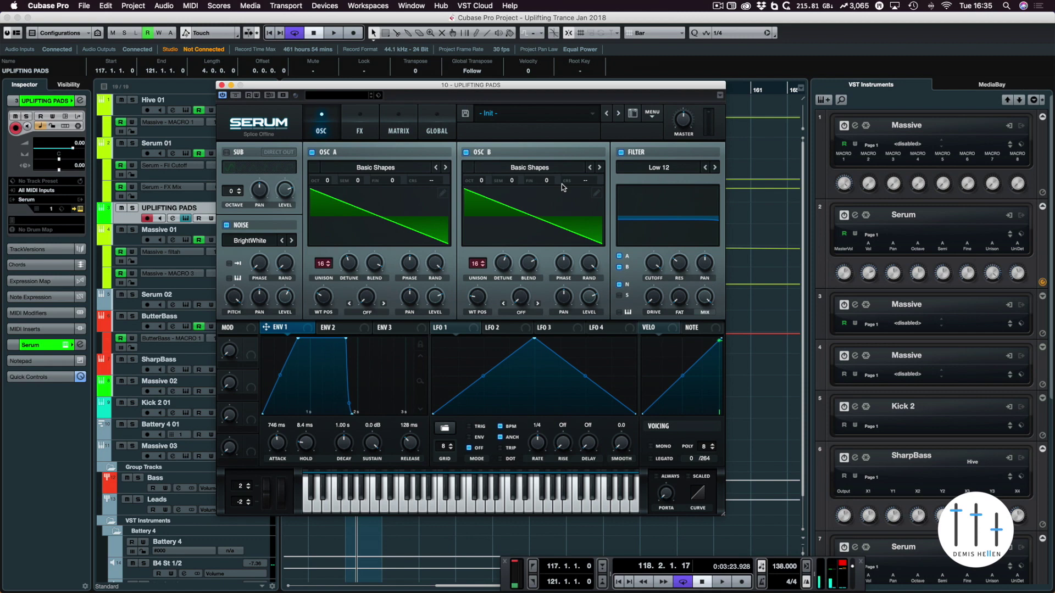
# Enable Serum's Hall reverb effect and increase its size and decay.
pyautogui.click(360, 122)
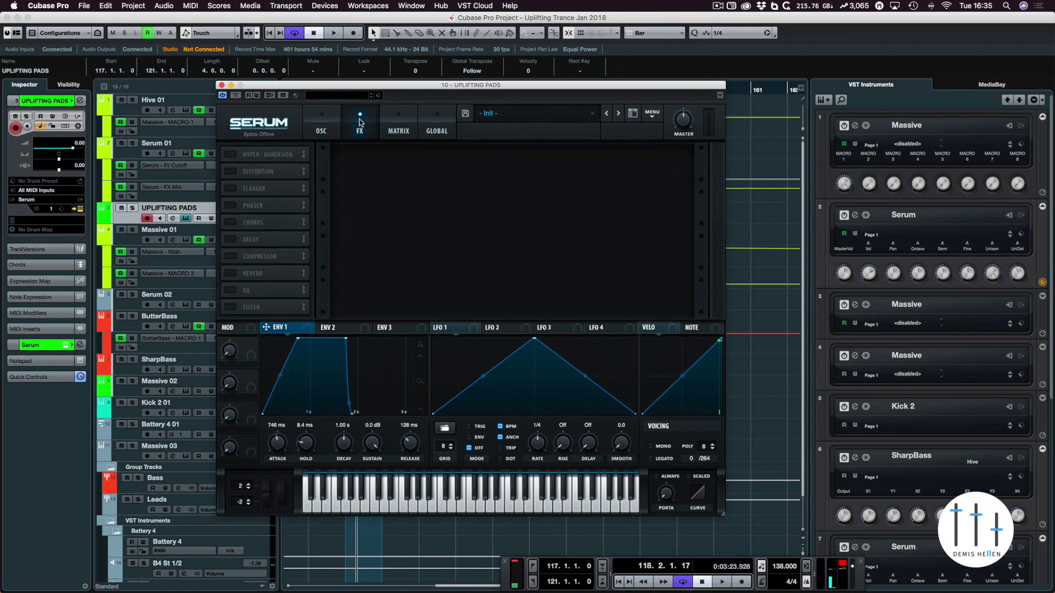
pyautogui.click(257, 274)
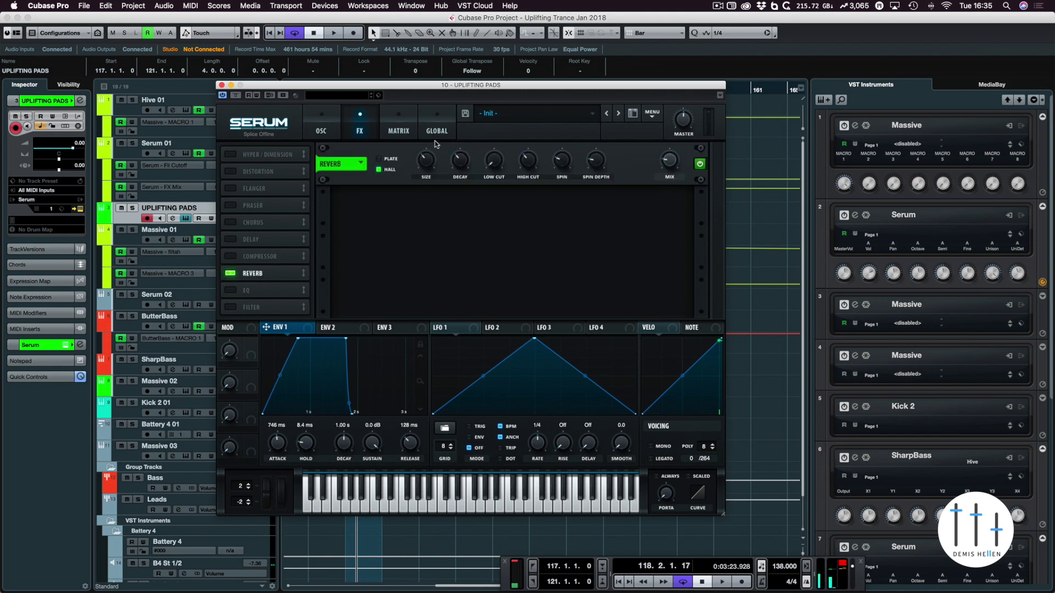
pyautogui.moveTo(534, 157)
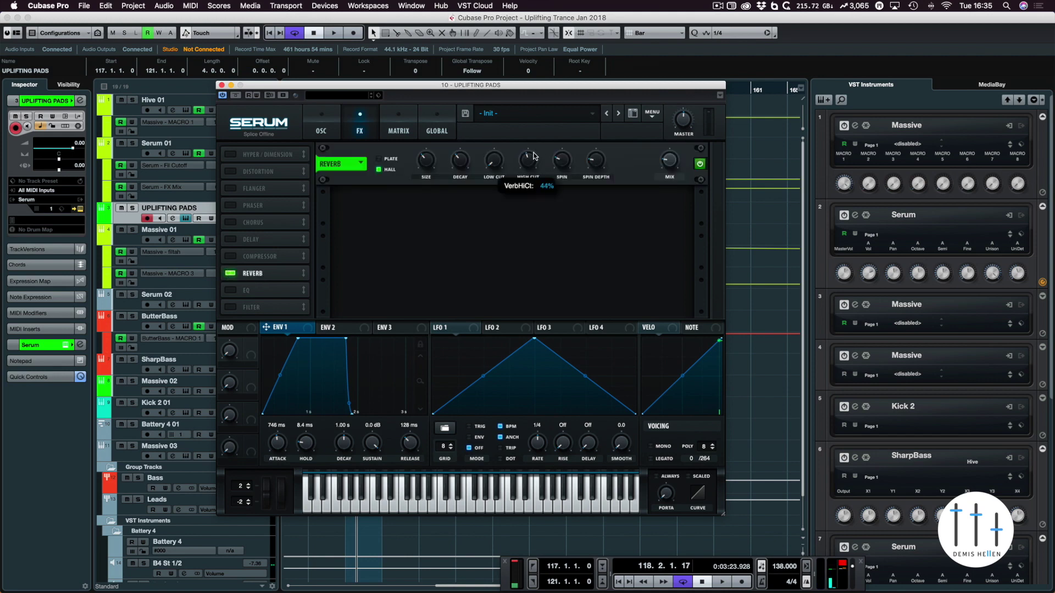
pyautogui.moveTo(497, 154)
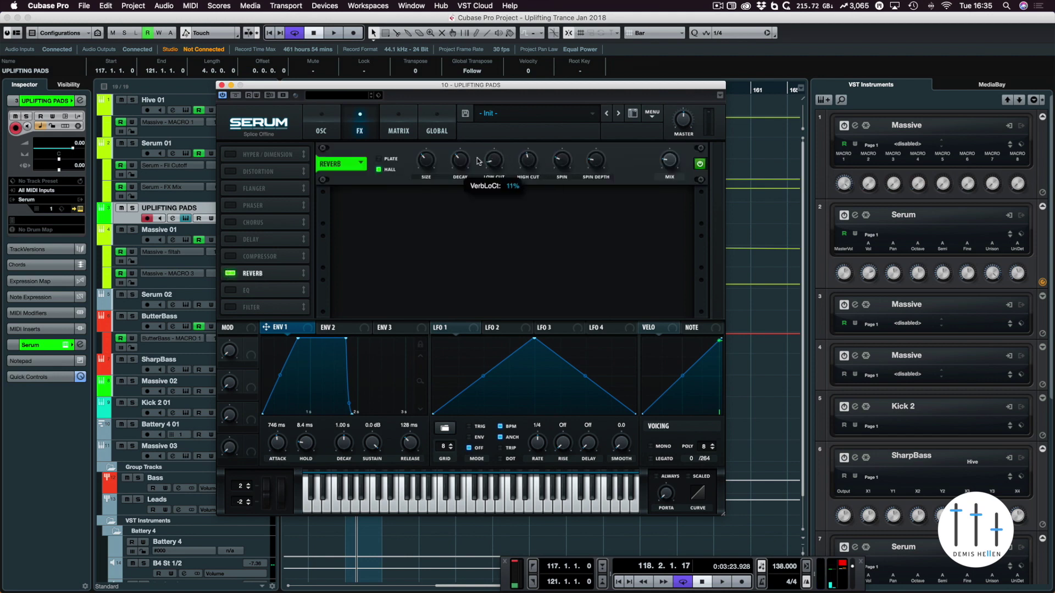
pyautogui.moveTo(426, 158)
pyautogui.moveTo(467, 143)
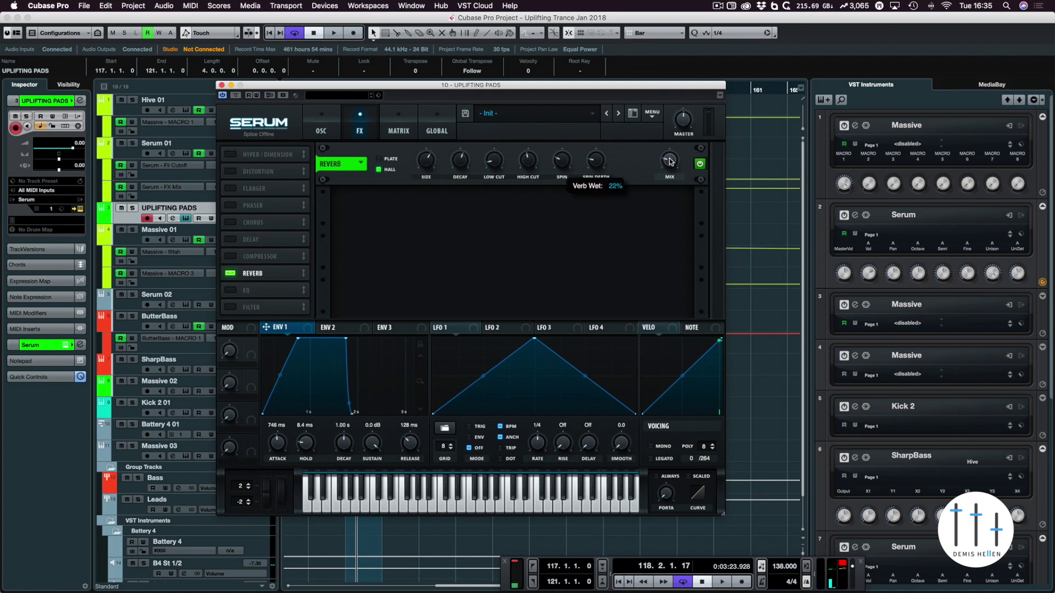
# Raise the reverb mix to about 32% while auditioning the pad clip.
pyautogui.press('space')
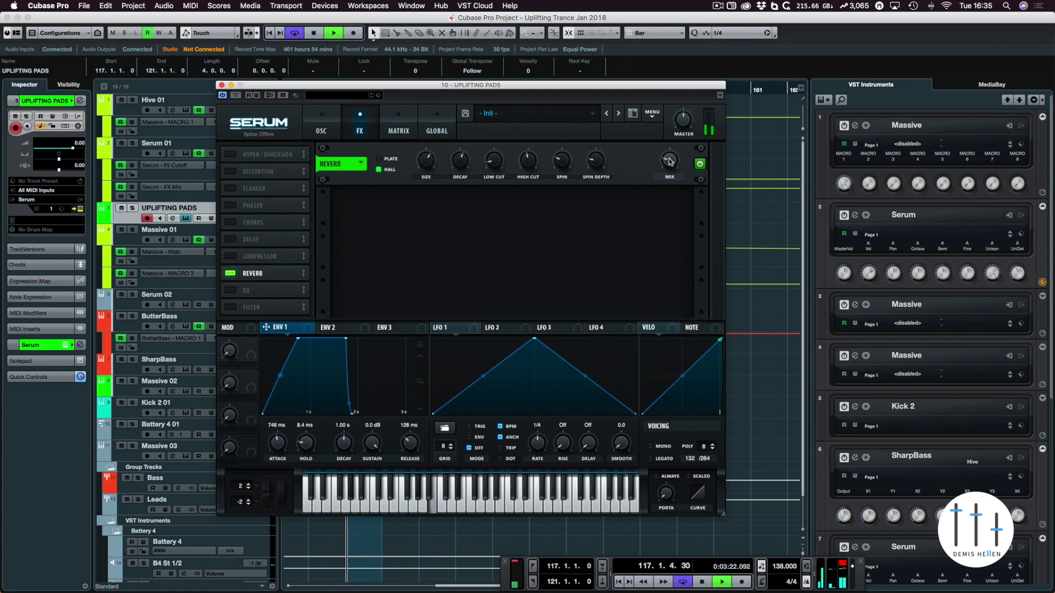
pyautogui.press('space')
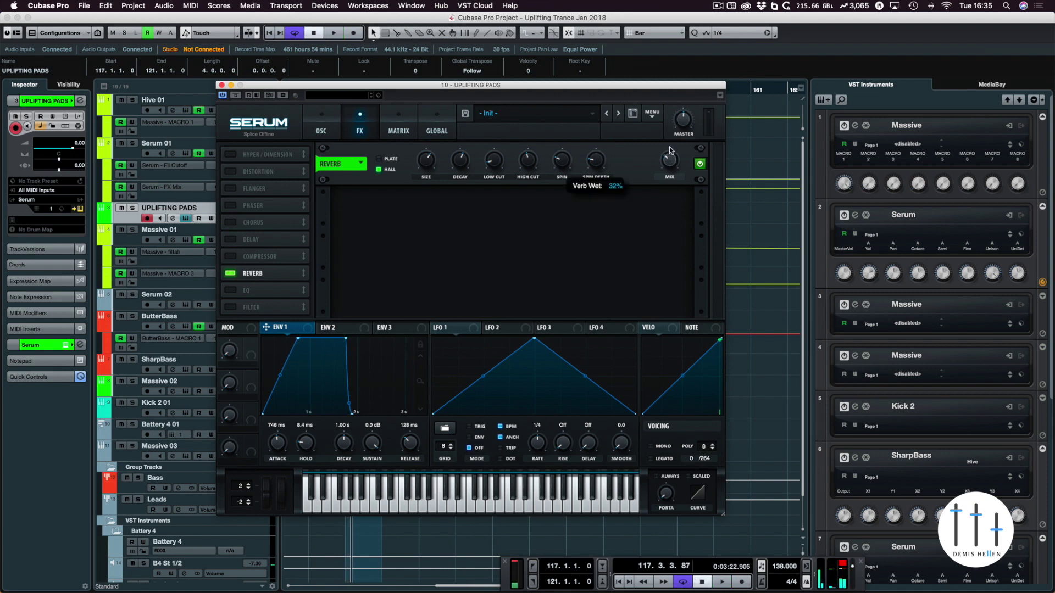
pyautogui.press('space')
pyautogui.press('space')
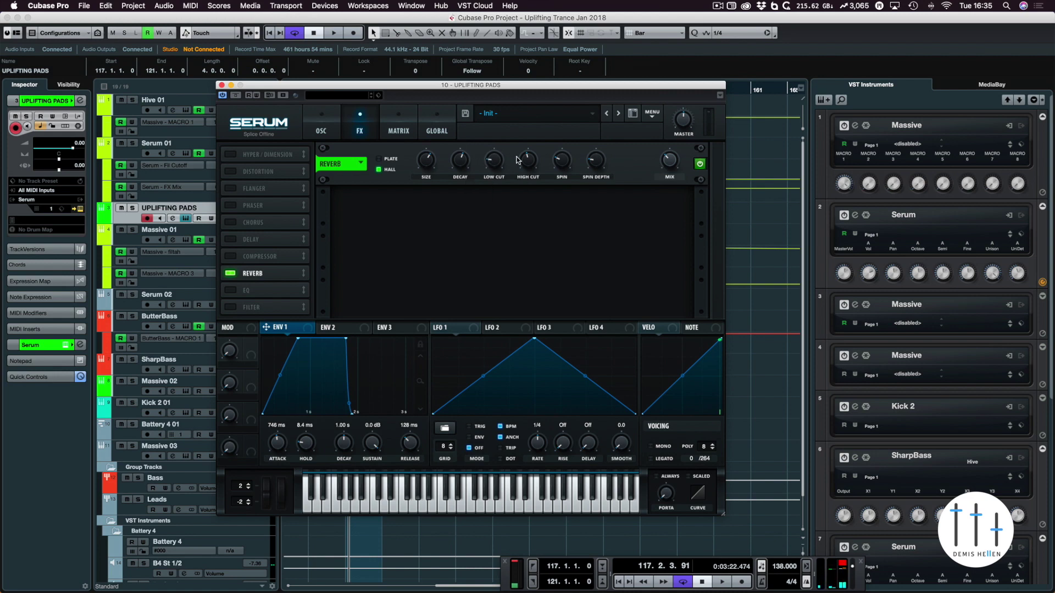
# Lower the reverb's high cut and spin, and set its spin depth to about 77%, auditioning the changes.
pyautogui.moveTo(526, 183)
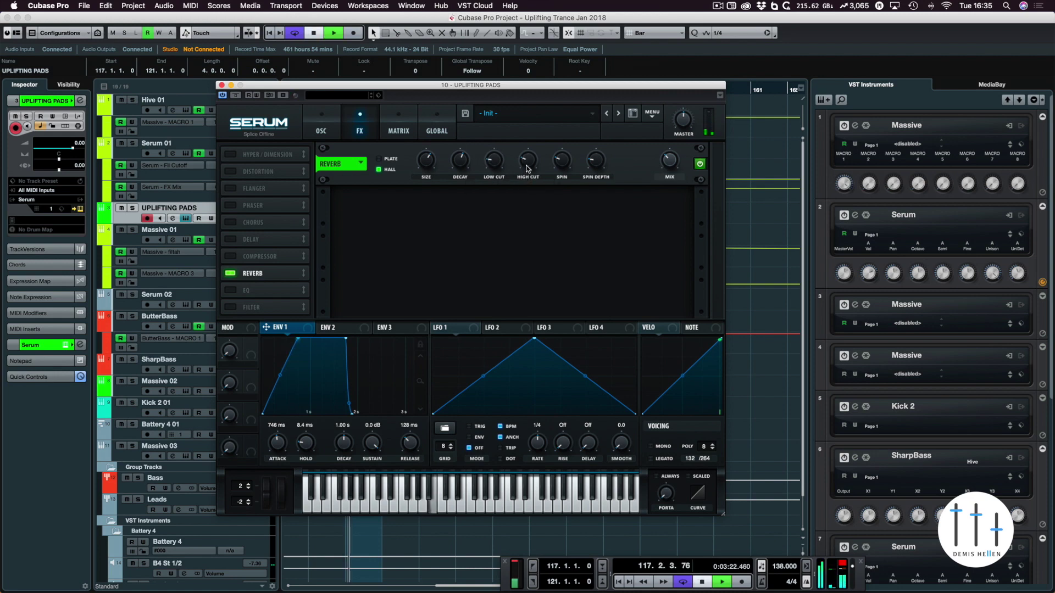
pyautogui.press('space')
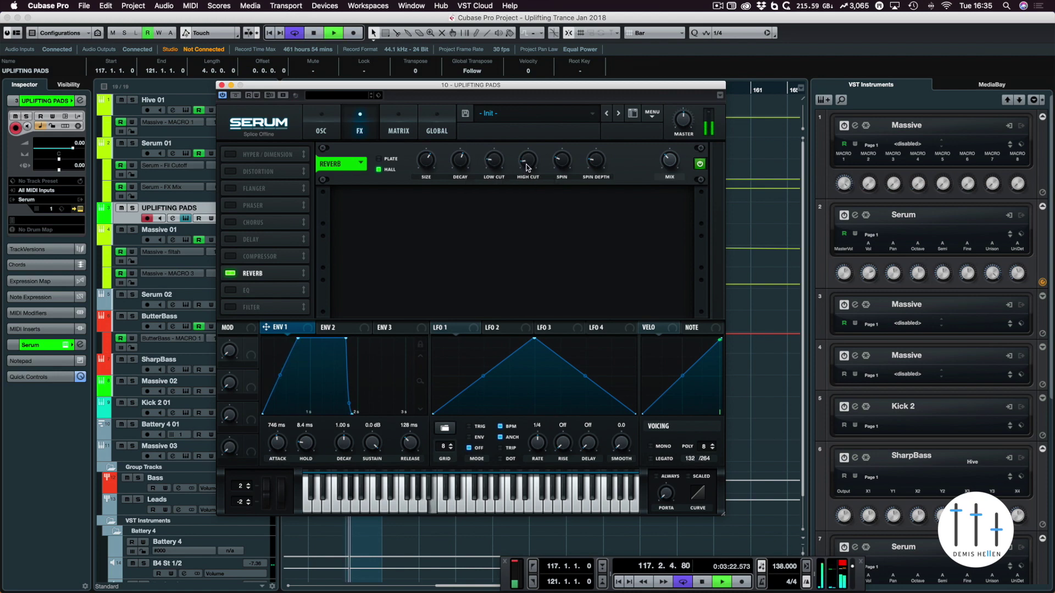
pyautogui.press('space')
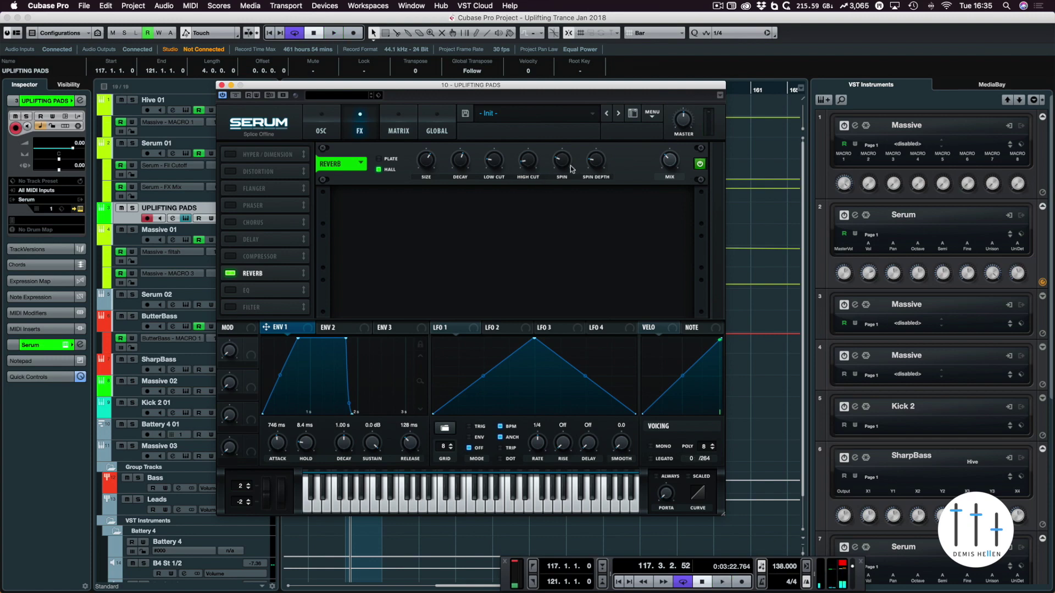
pyautogui.press('space')
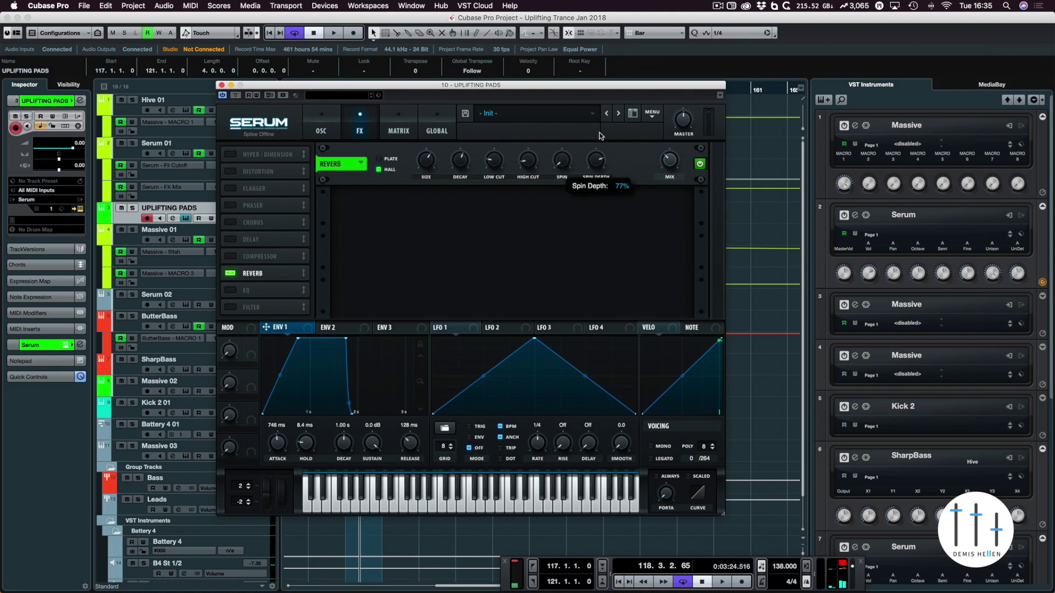
pyautogui.press('space')
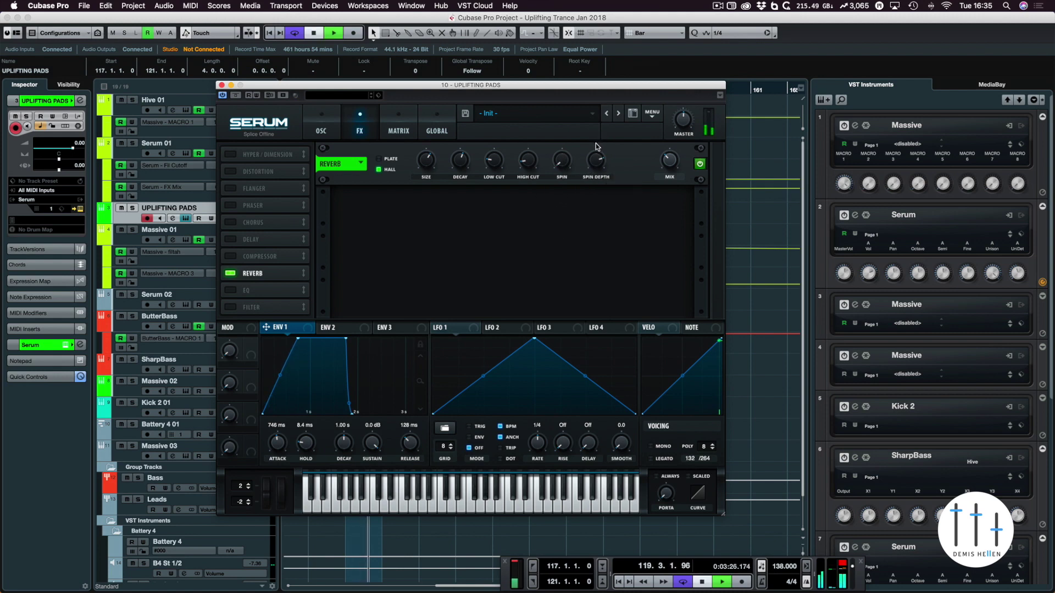
# Increase the reverb size to 75%, lengthen its decay, and ease back the mix during playback.
pyautogui.moveTo(428, 163)
pyautogui.mouseDown()
pyautogui.moveTo(424, 171)
pyautogui.moveTo(435, 157)
pyautogui.mouseUp()
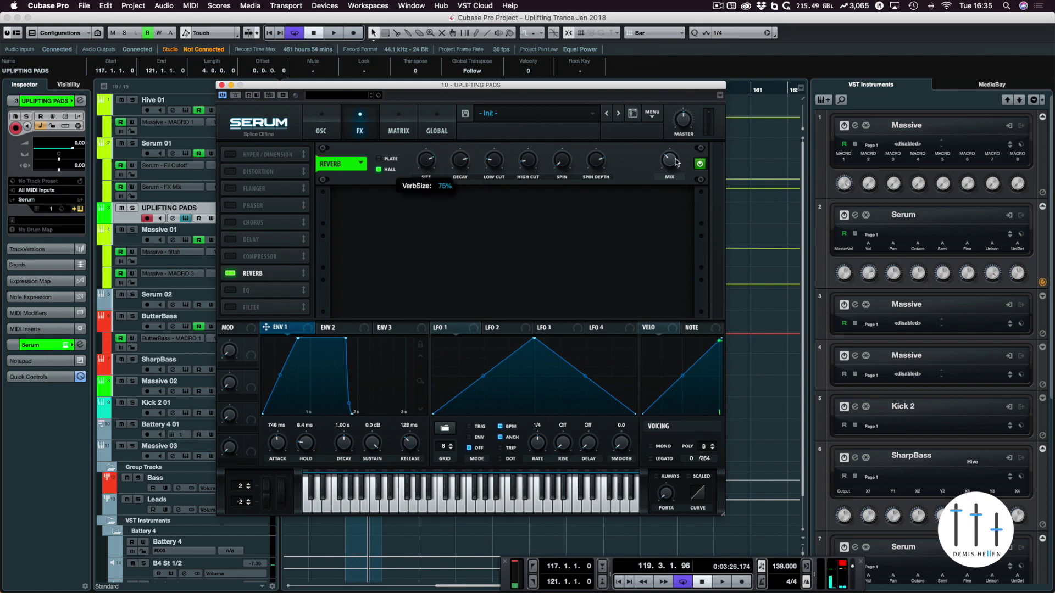
pyautogui.press('space')
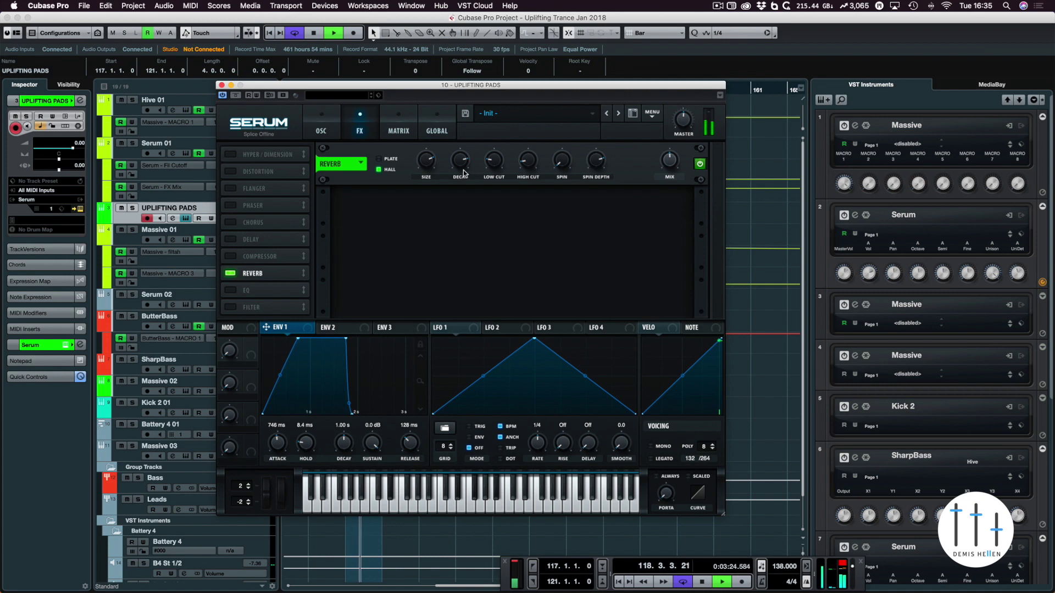
pyautogui.moveTo(669, 167)
pyautogui.mouseDown()
pyautogui.moveTo(666, 187)
pyautogui.moveTo(670, 176)
pyautogui.mouseUp()
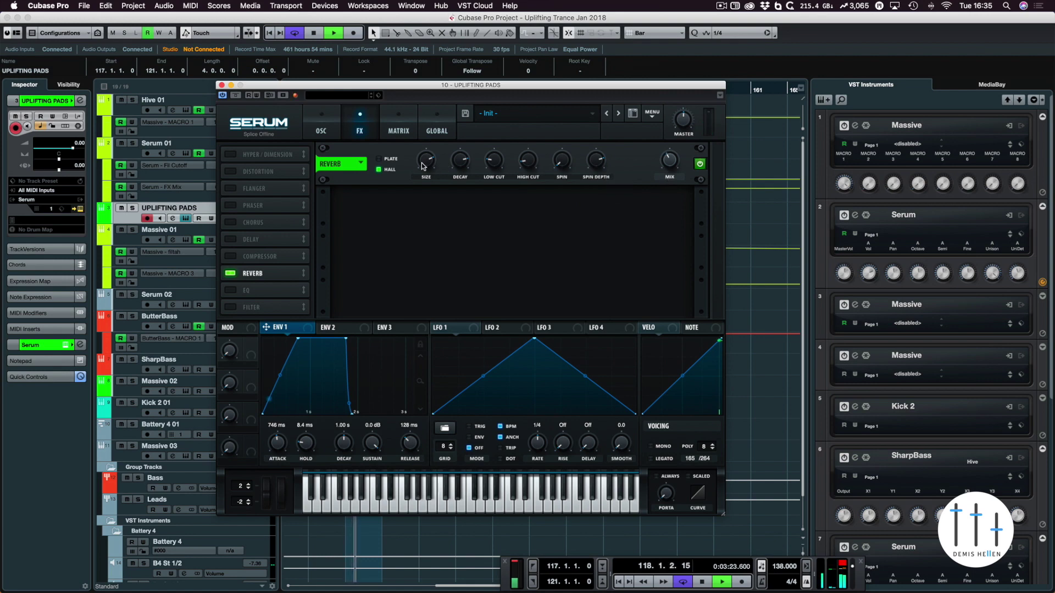
# Reduce the reverb's size and shorten its decay while listening to the pad.
pyautogui.moveTo(422, 169)
pyautogui.moveTo(423, 170); pyautogui.dragTo(426, 175)
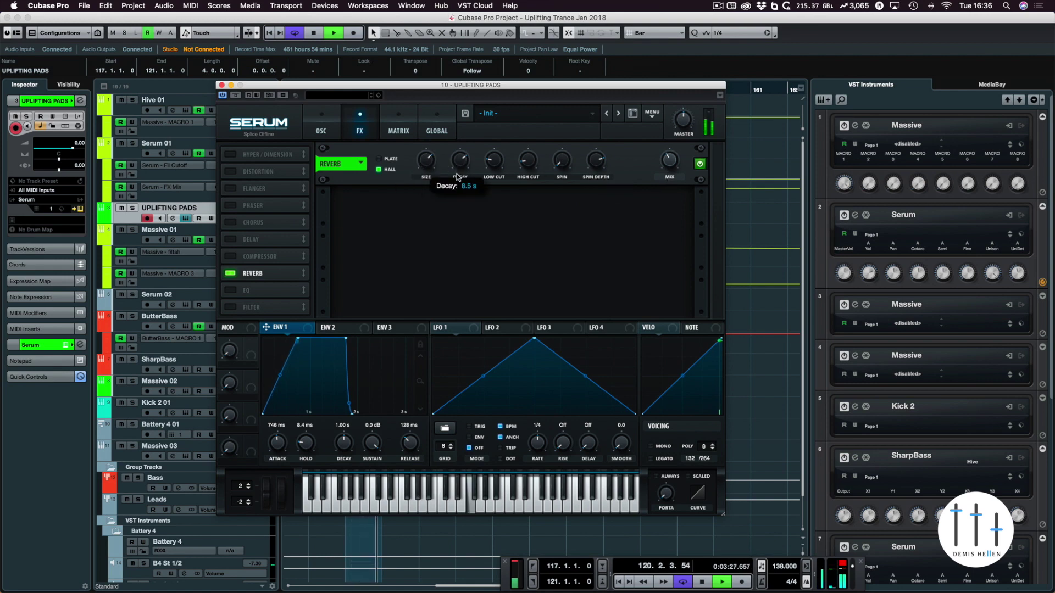
pyautogui.press('space')
pyautogui.press('space')
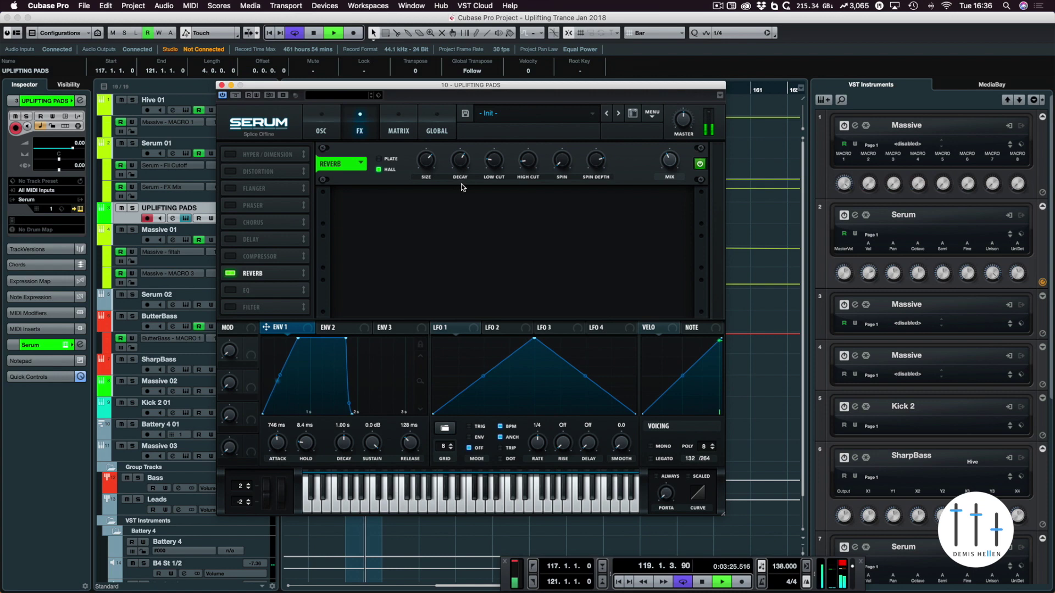
pyautogui.press('space')
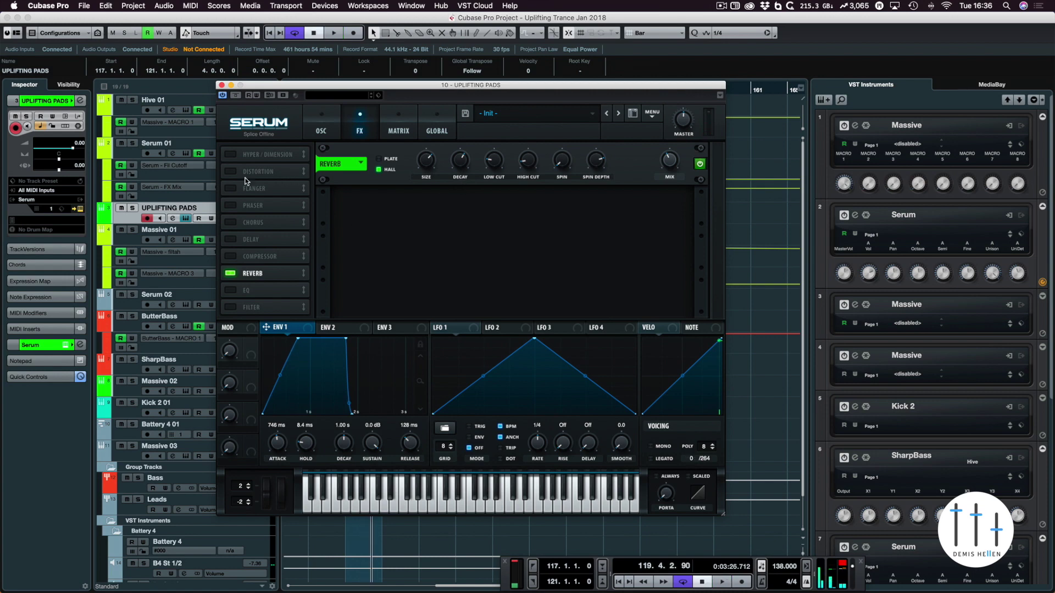
# Enable the flanger ahead of the reverb and adjust its mix to a partial wet level during playback.
pyautogui.click(230, 188)
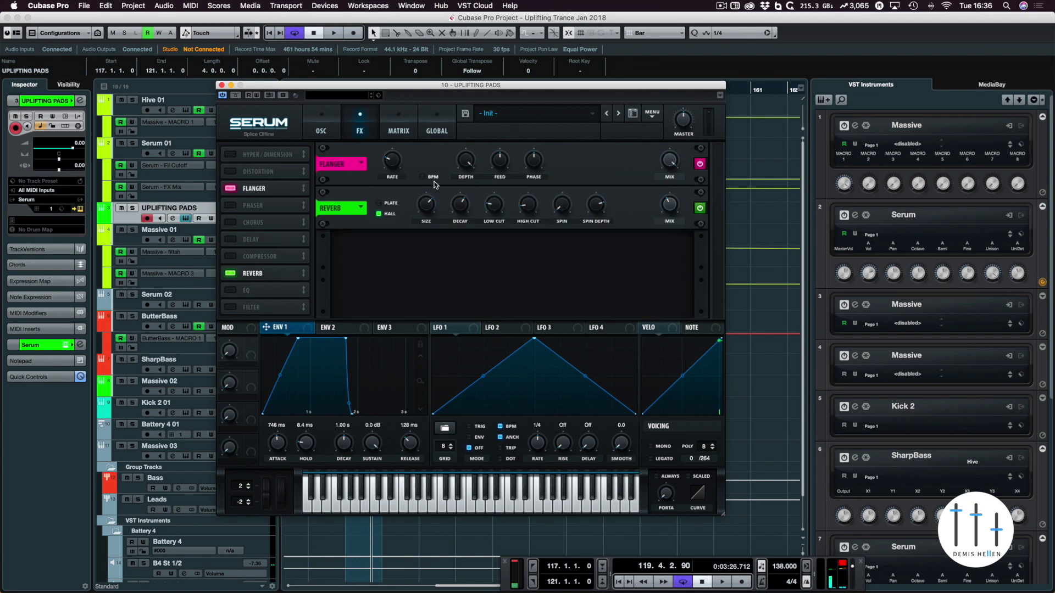
pyautogui.press('space')
pyautogui.moveTo(669, 160); pyautogui.dragTo(665, 242)
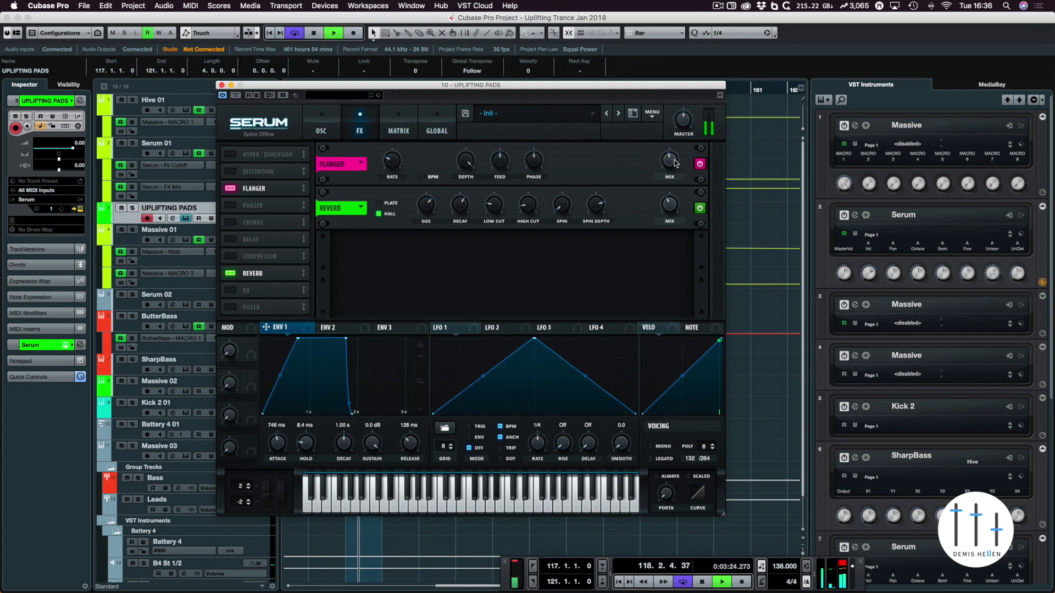
pyautogui.moveTo(675, 163); pyautogui.dragTo(668, 201)
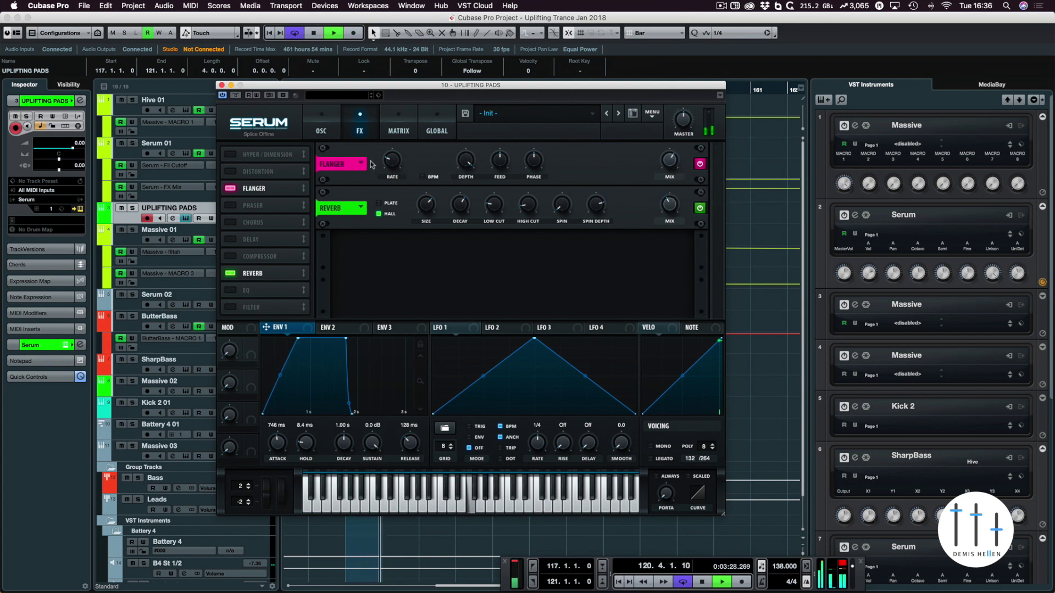
# Sync the flanger rate to BPM, raise its rate and feedback, and lower its mix.
pyautogui.click(422, 177)
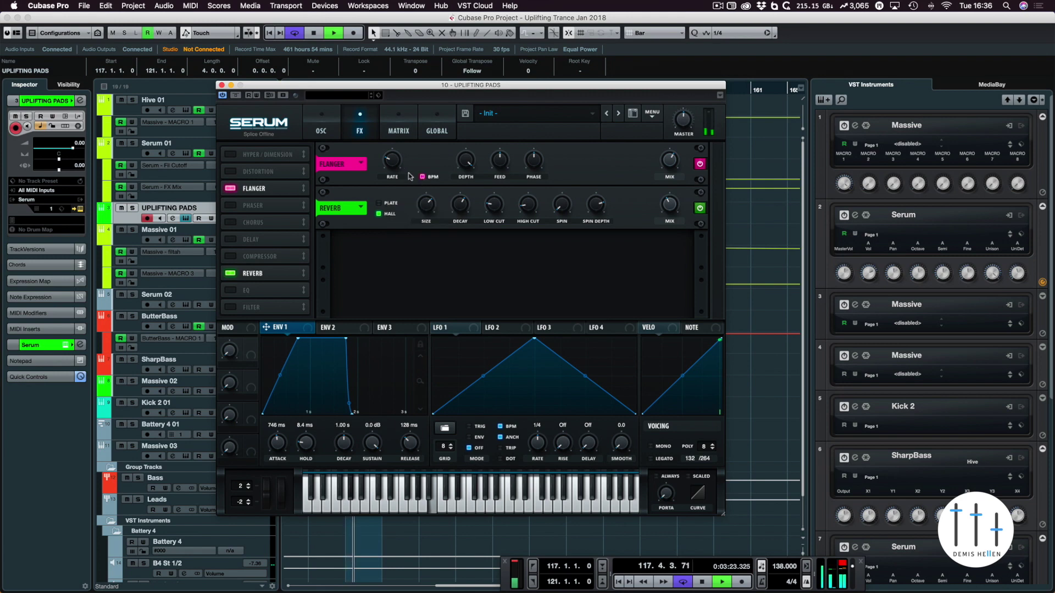
pyautogui.moveTo(392, 160)
pyautogui.mouseDown()
pyautogui.moveTo(394, 140)
pyautogui.moveTo(393, 151)
pyautogui.mouseUp()
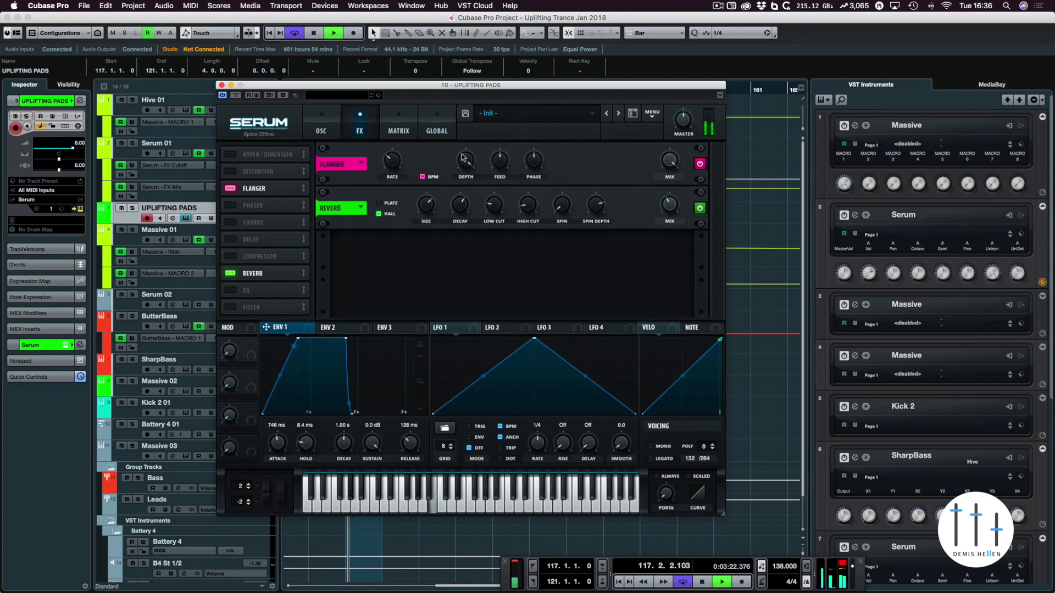
pyautogui.moveTo(499, 161); pyautogui.dragTo(506, 143)
pyautogui.moveTo(665, 161); pyautogui.dragTo(663, 219)
pyautogui.press('space')
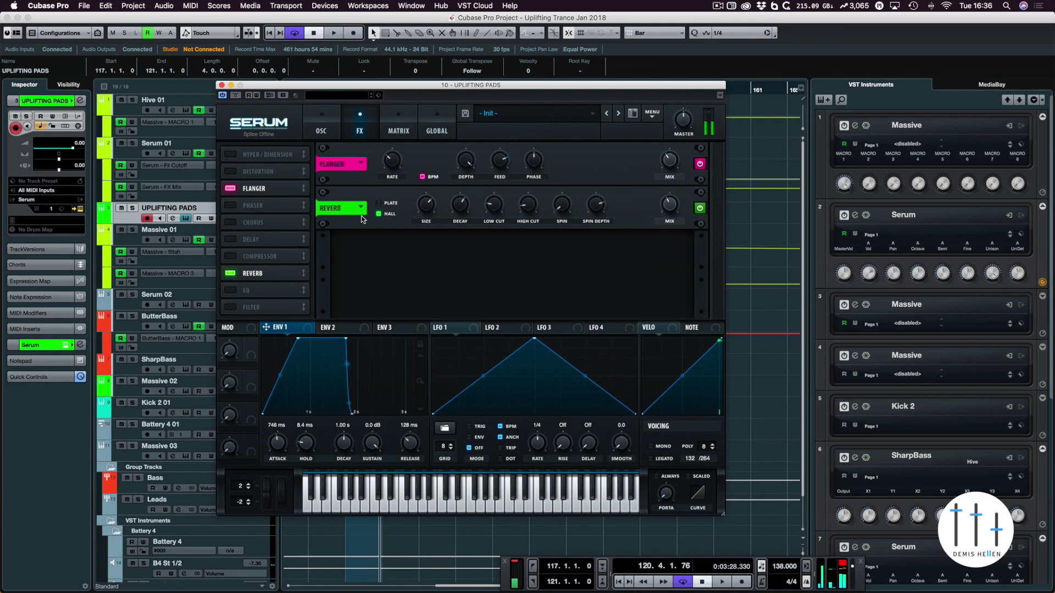
# Add a compressor after the reverb and enable its multiband mode while the clip plays.
pyautogui.click(231, 256)
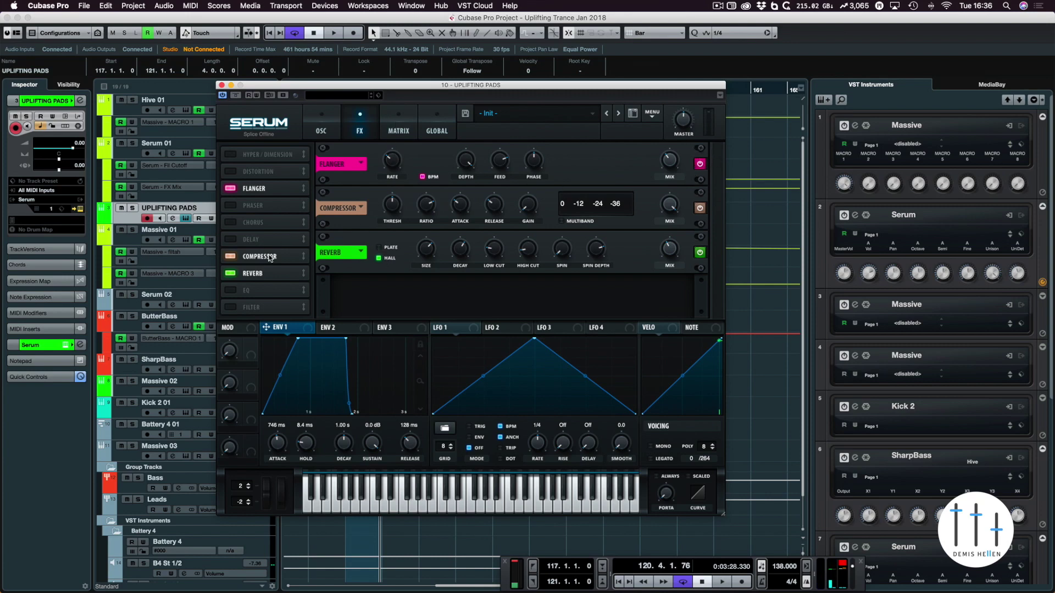
pyautogui.moveTo(270, 259); pyautogui.dragTo(271, 280)
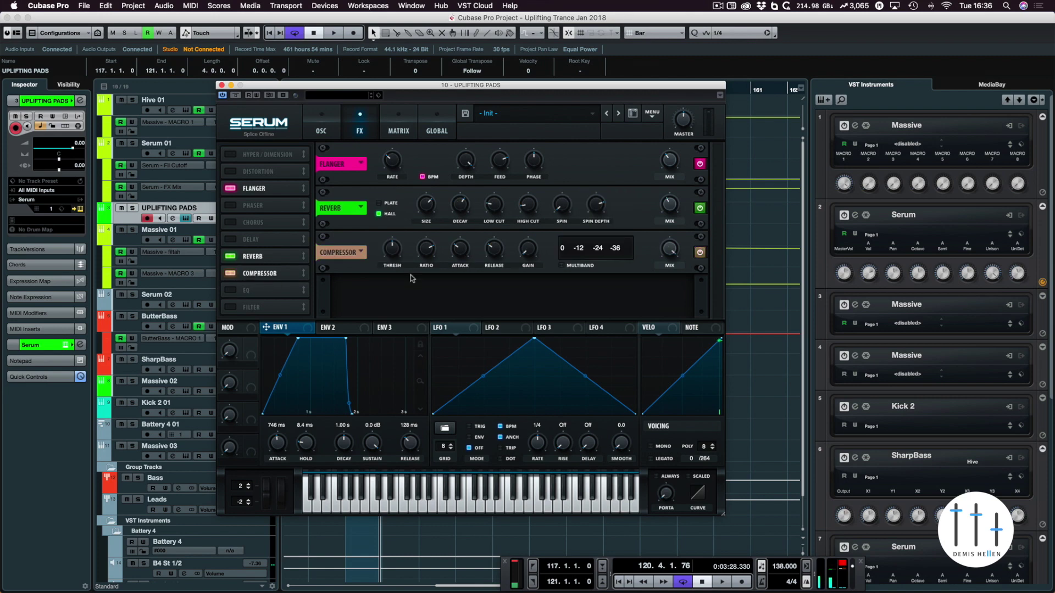
pyautogui.press('space')
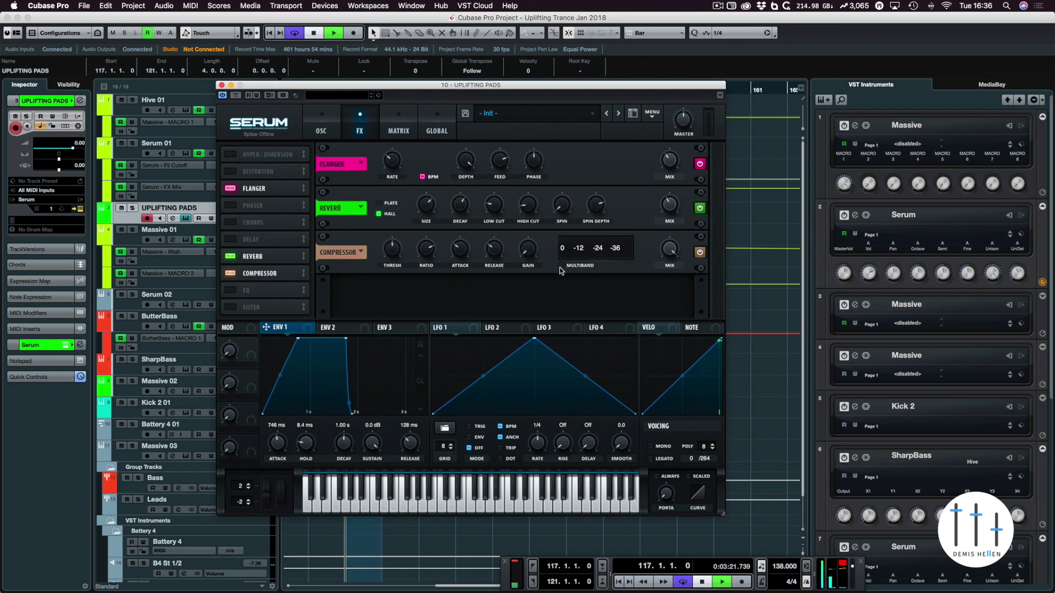
pyautogui.click(562, 266)
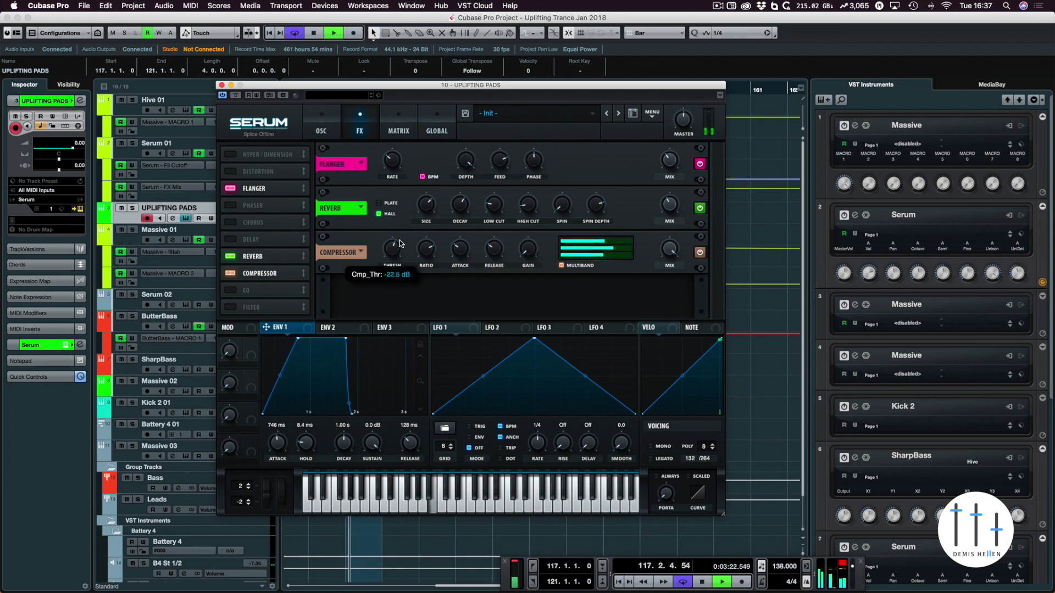
# Set the compressor threshold to about -13.8 dB, then adjust the multiband levels and makeup gain.
pyautogui.moveTo(401, 243); pyautogui.dragTo(403, 270)
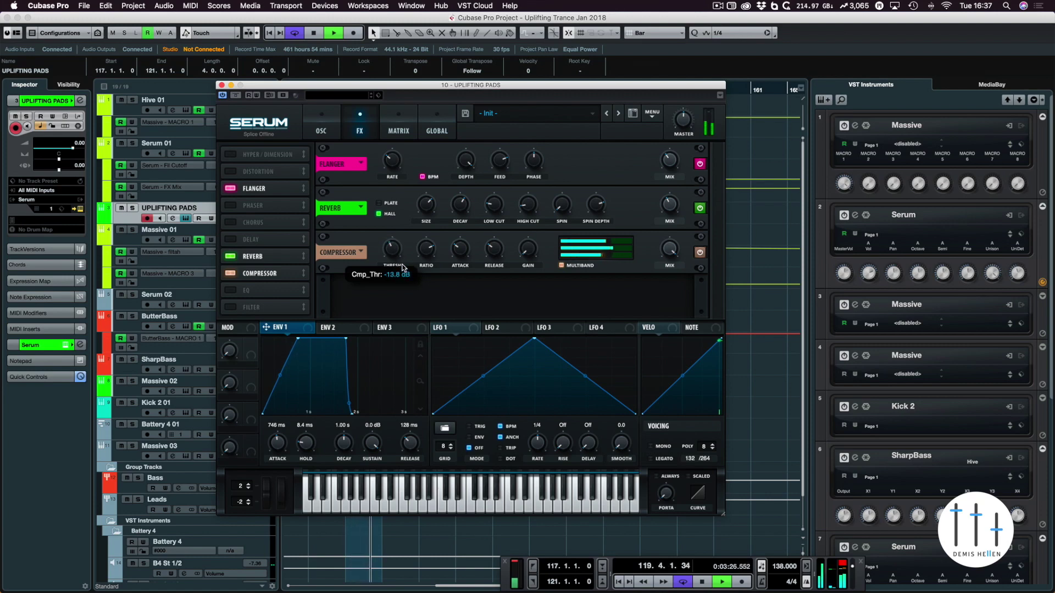
pyautogui.moveTo(613, 243); pyautogui.dragTo(630, 244)
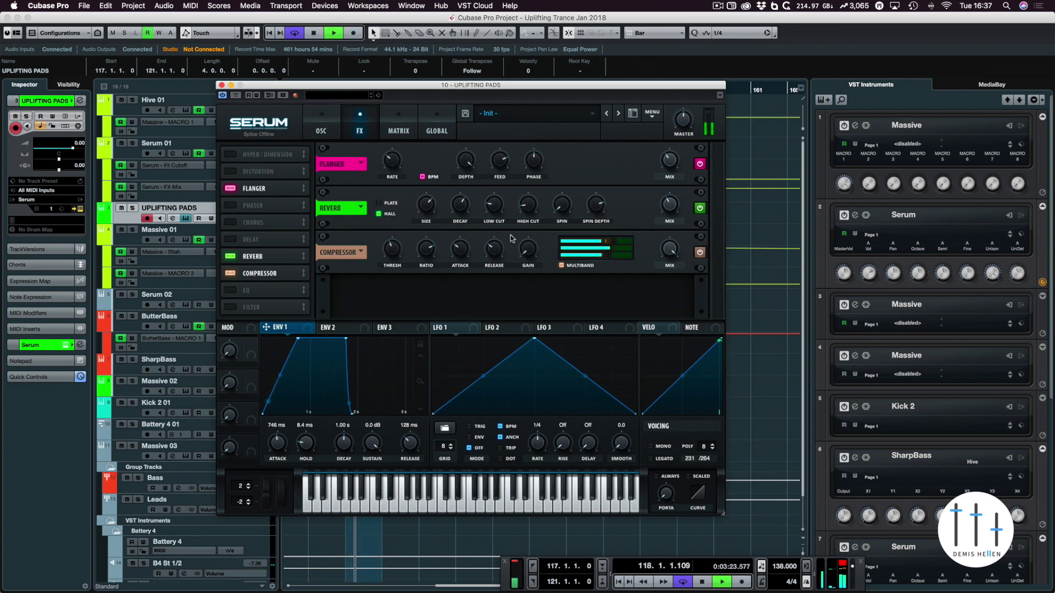
pyautogui.moveTo(528, 248)
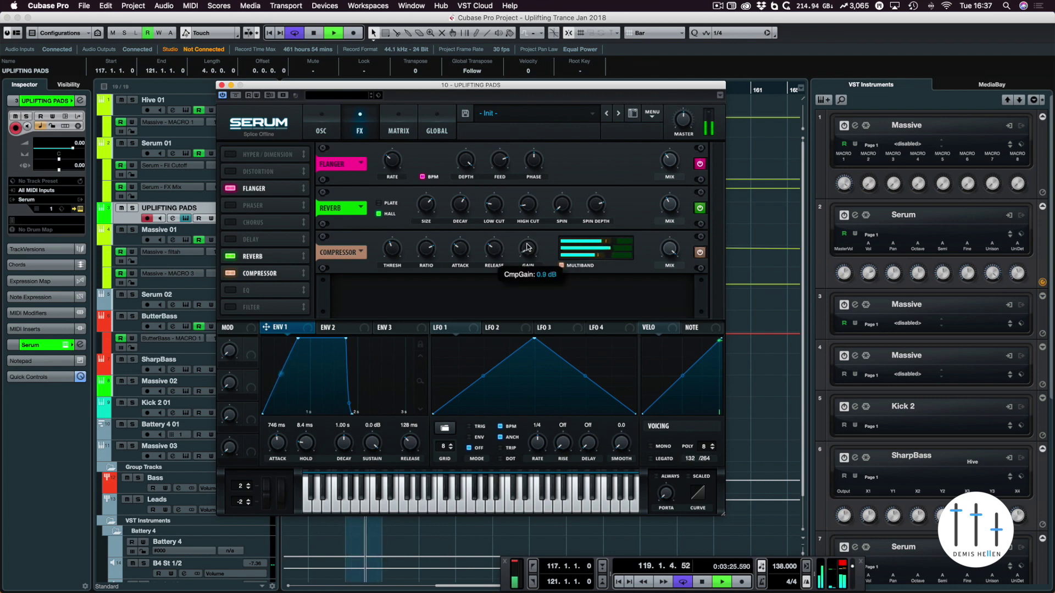
# Lengthen the compressor's release and set its attack to about 258.8 ms.
pyautogui.moveTo(494, 248); pyautogui.dragTo(496, 224)
pyautogui.moveTo(454, 265)
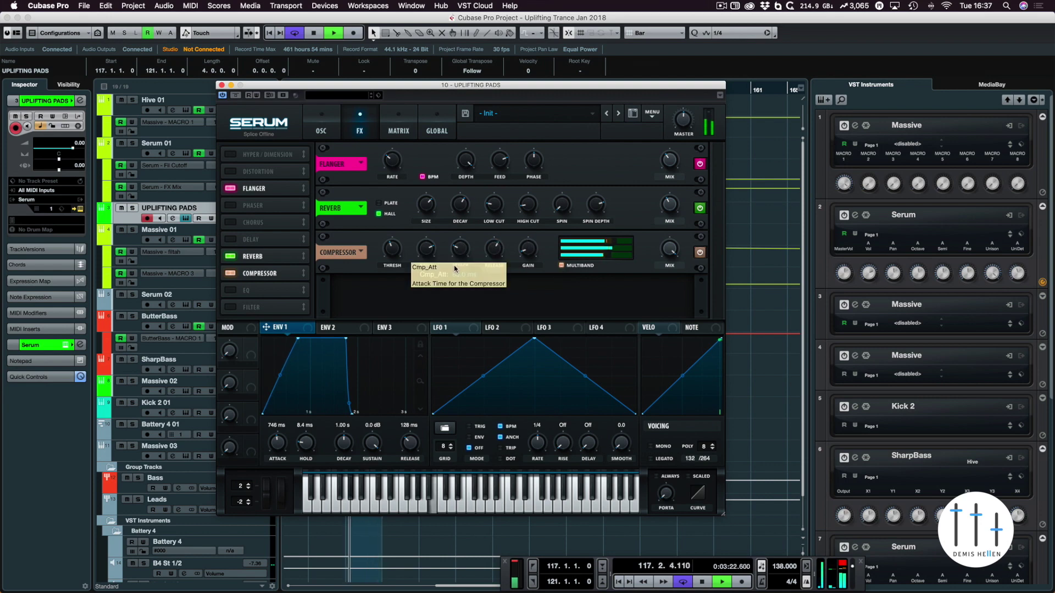
pyautogui.moveTo(454, 268); pyautogui.dragTo(463, 229)
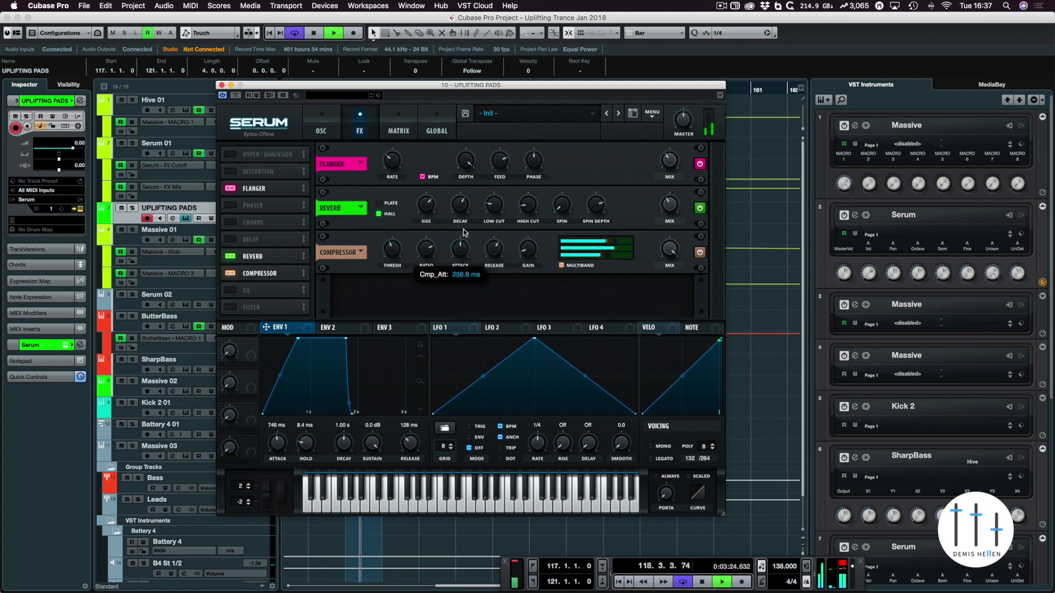
pyautogui.moveTo(427, 251)
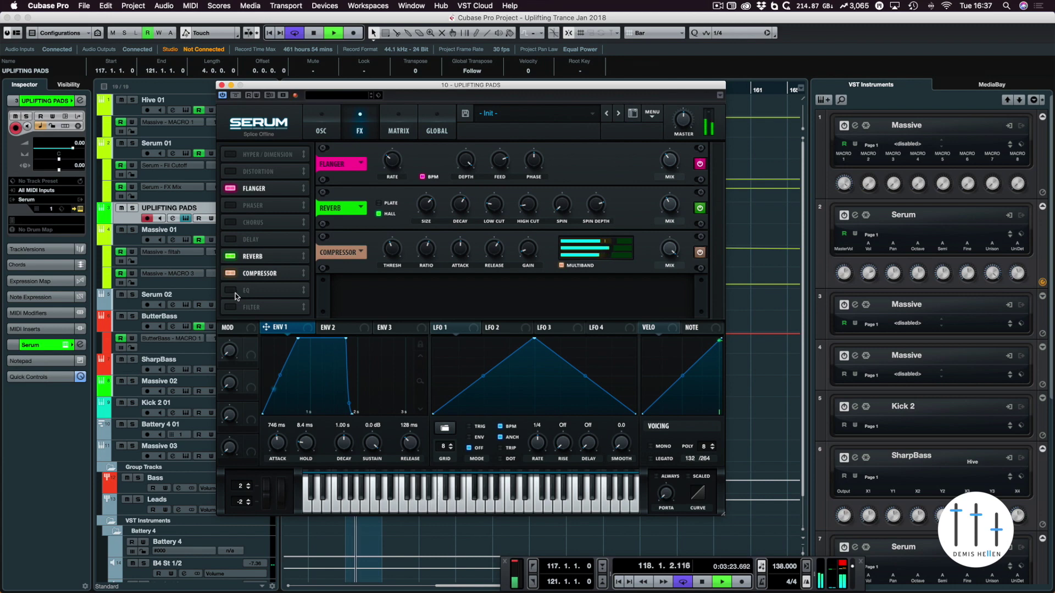
# Set envelope 1's attack to 937 ms and reset its attack curve to linear while auditioning the clip.
pyautogui.press('space')
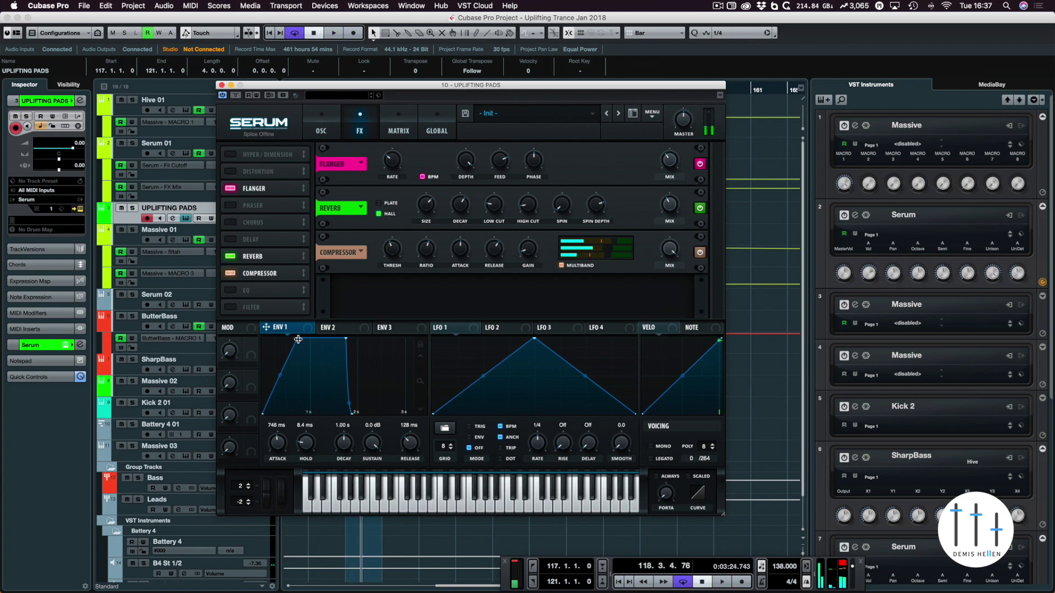
pyautogui.moveTo(297, 338); pyautogui.dragTo(308, 338)
pyautogui.press('space')
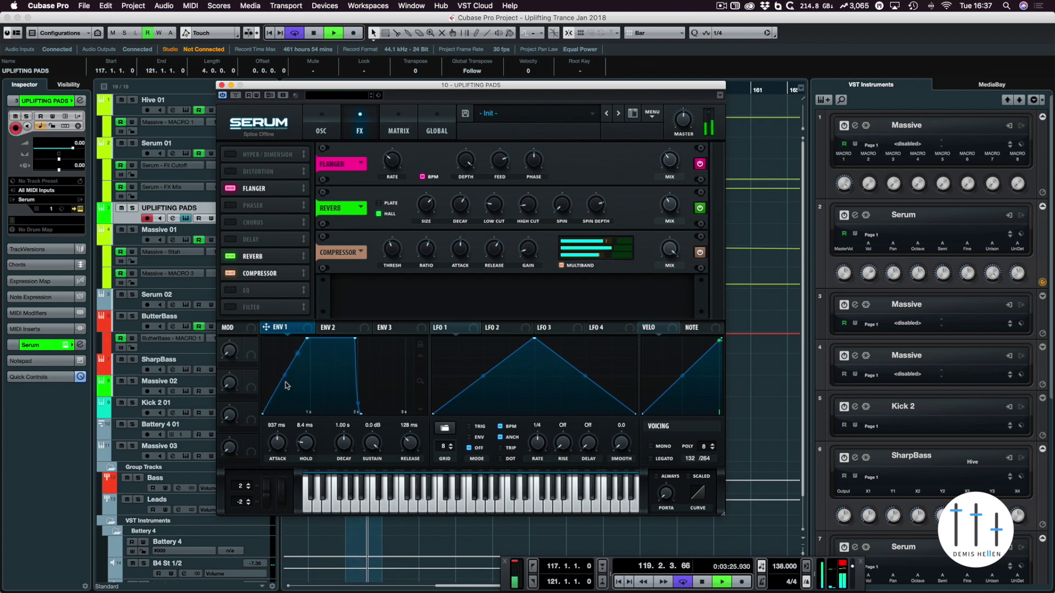
pyautogui.moveTo(285, 378); pyautogui.dragTo(284, 377)
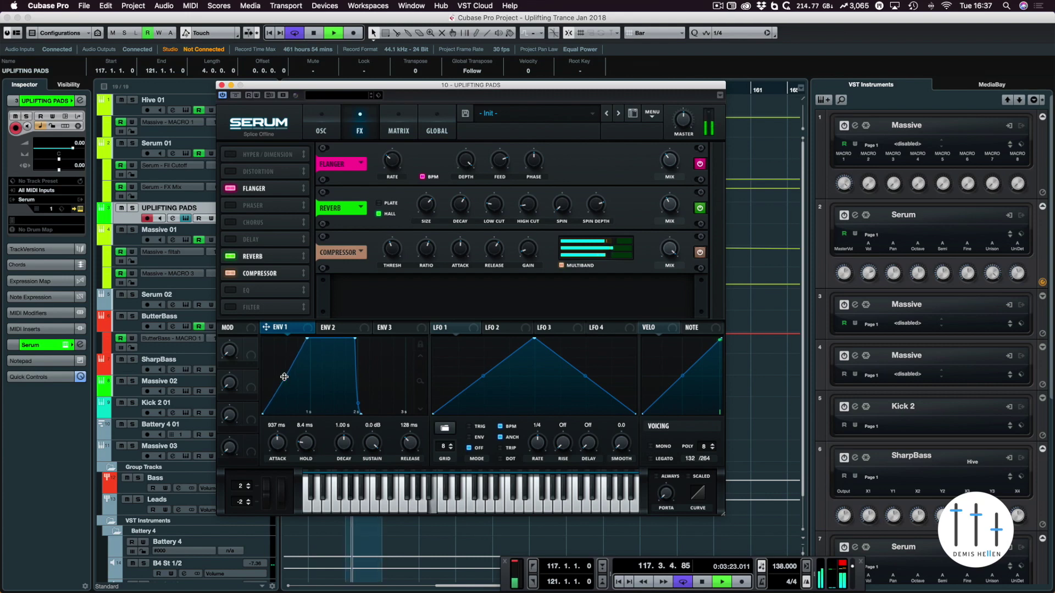
pyautogui.doubleClick(284, 377)
pyautogui.press('space')
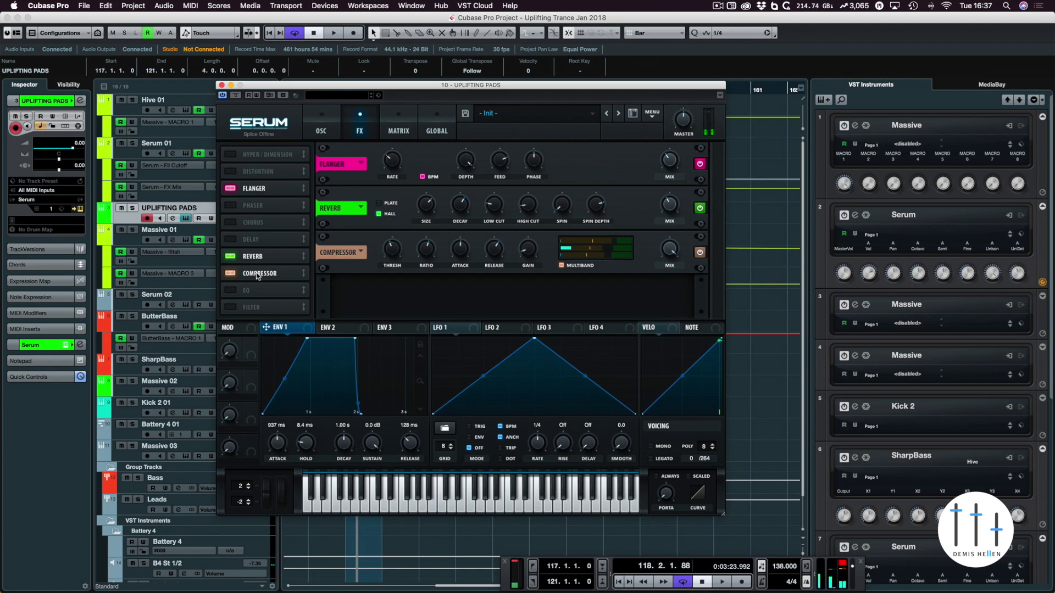
# Try the compressor ahead of the reverb while the clip plays, then restore the original effect order.
pyautogui.moveTo(256, 273); pyautogui.dragTo(256, 256)
pyautogui.press('space')
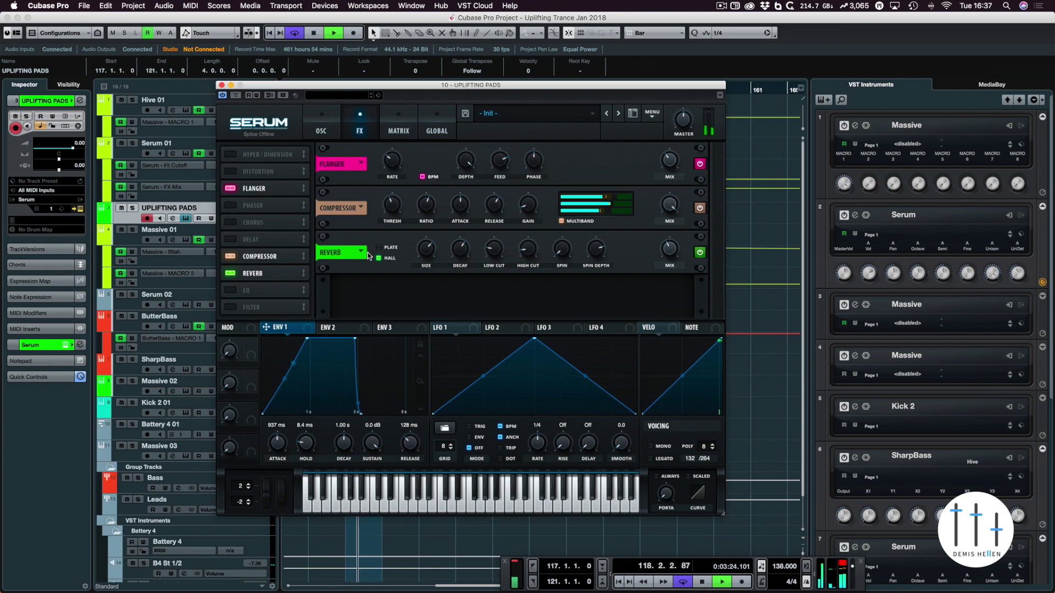
pyautogui.press('space')
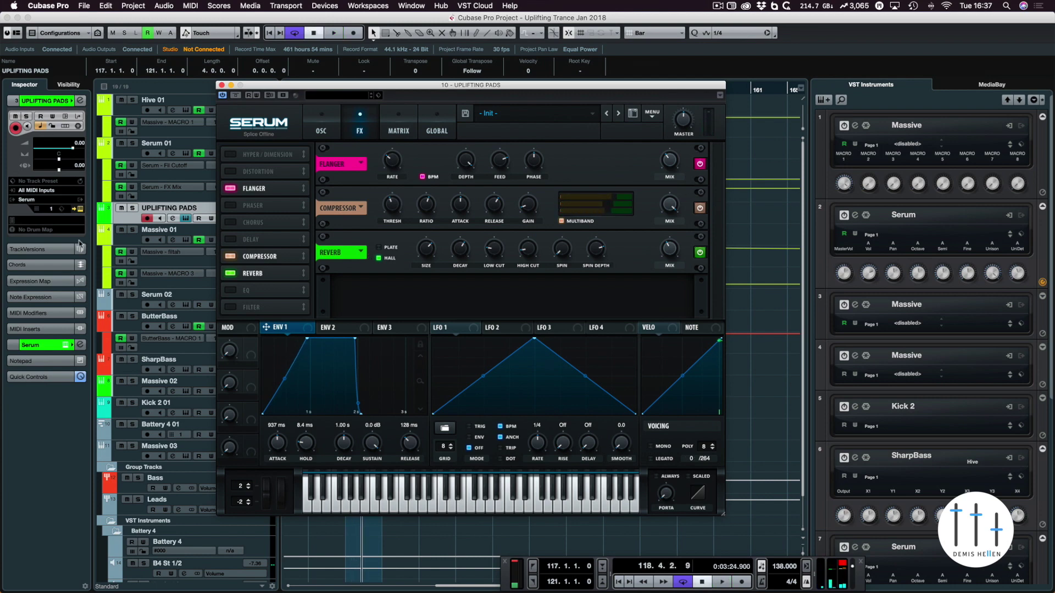
pyautogui.moveTo(252, 273); pyautogui.dragTo(281, 248)
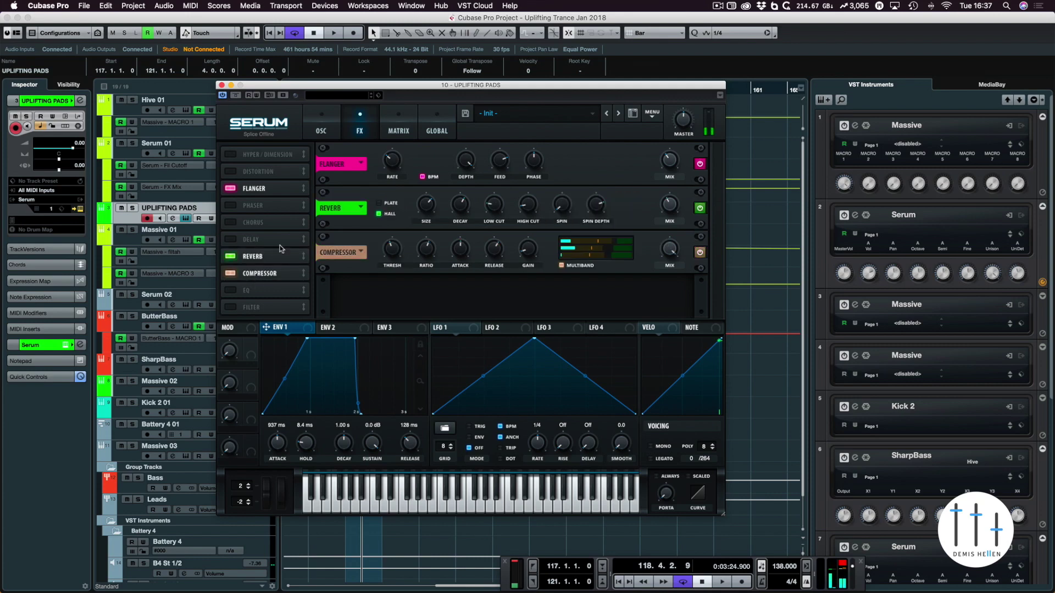
# Set oscillator A's warp mode to FM (from B).
pyautogui.click(326, 122)
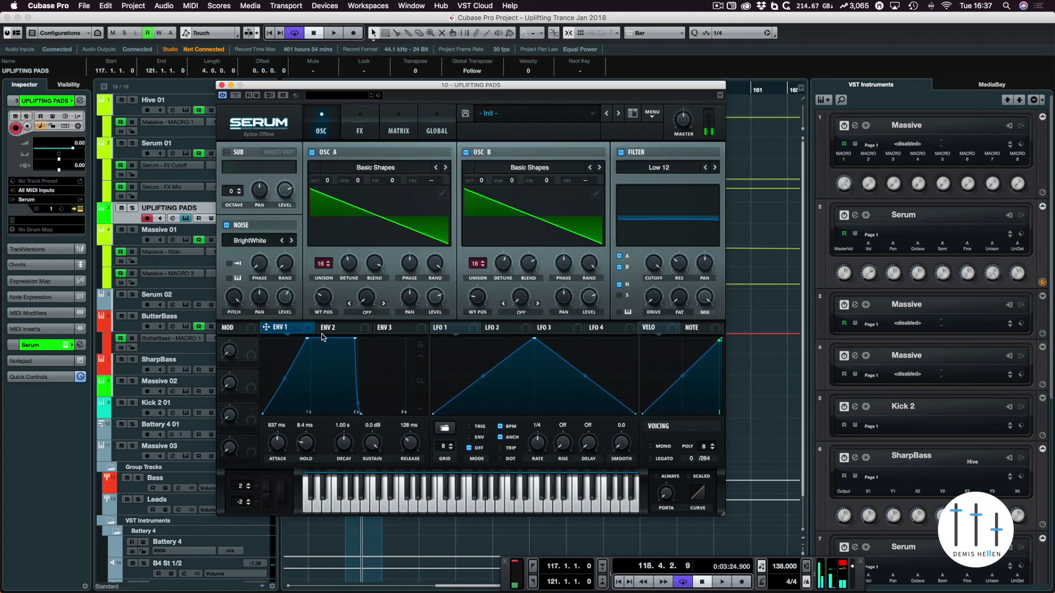
pyautogui.click(360, 315)
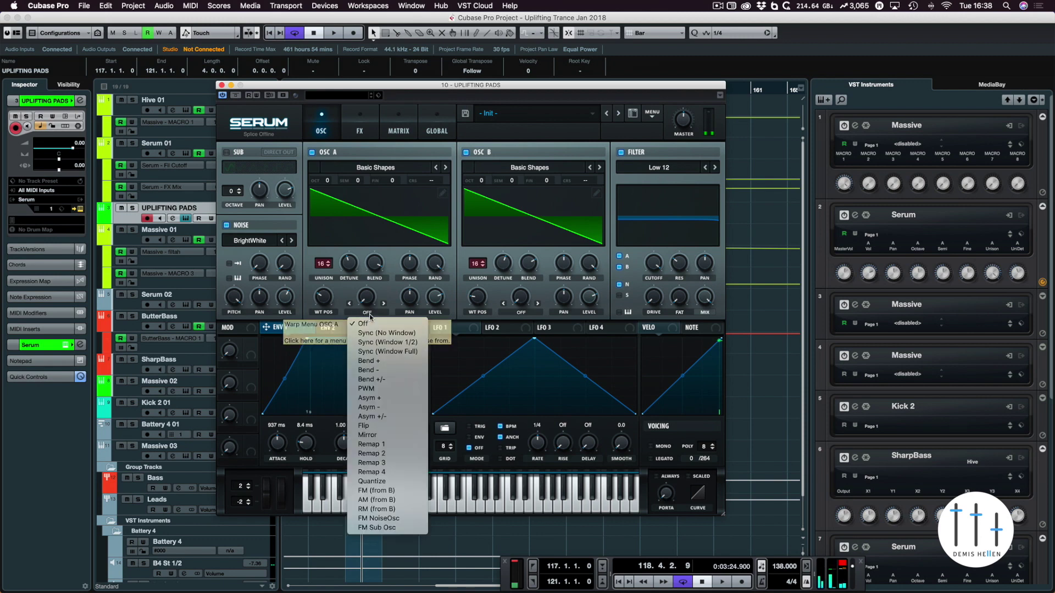
pyautogui.click(362, 324)
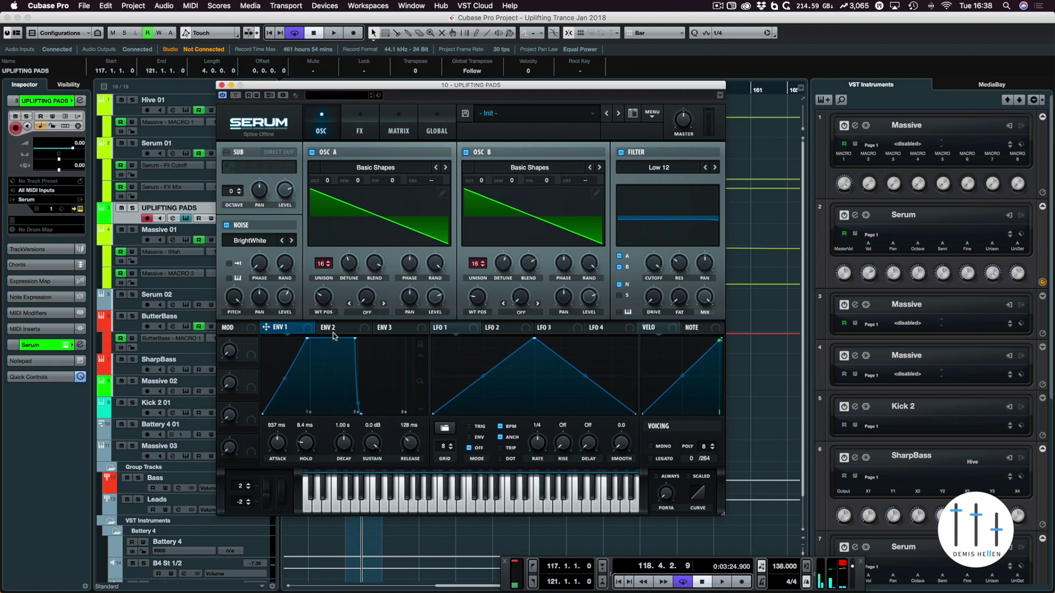
pyautogui.click(371, 312)
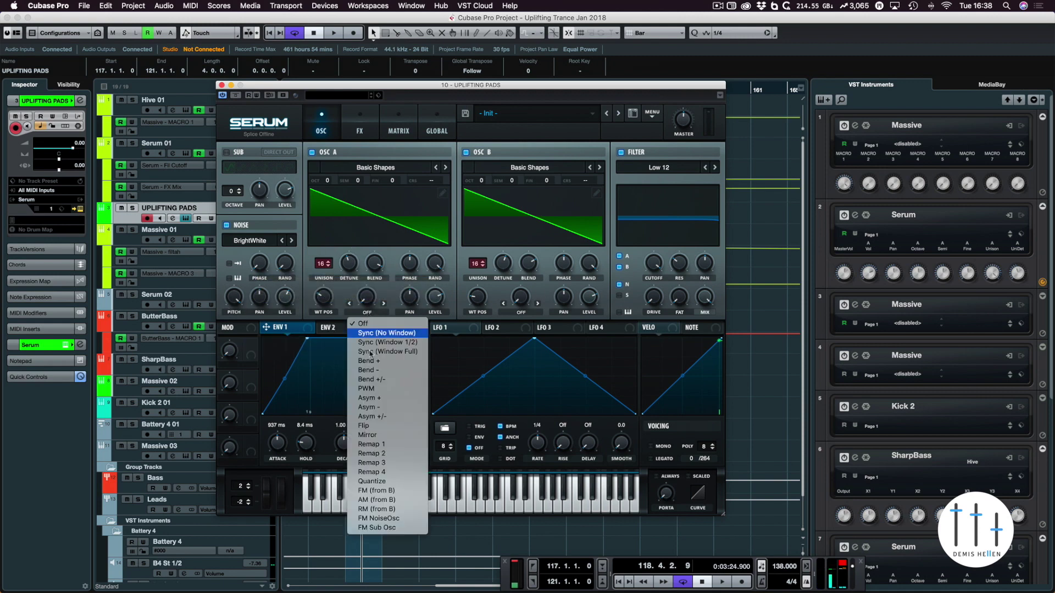
pyautogui.click(371, 317)
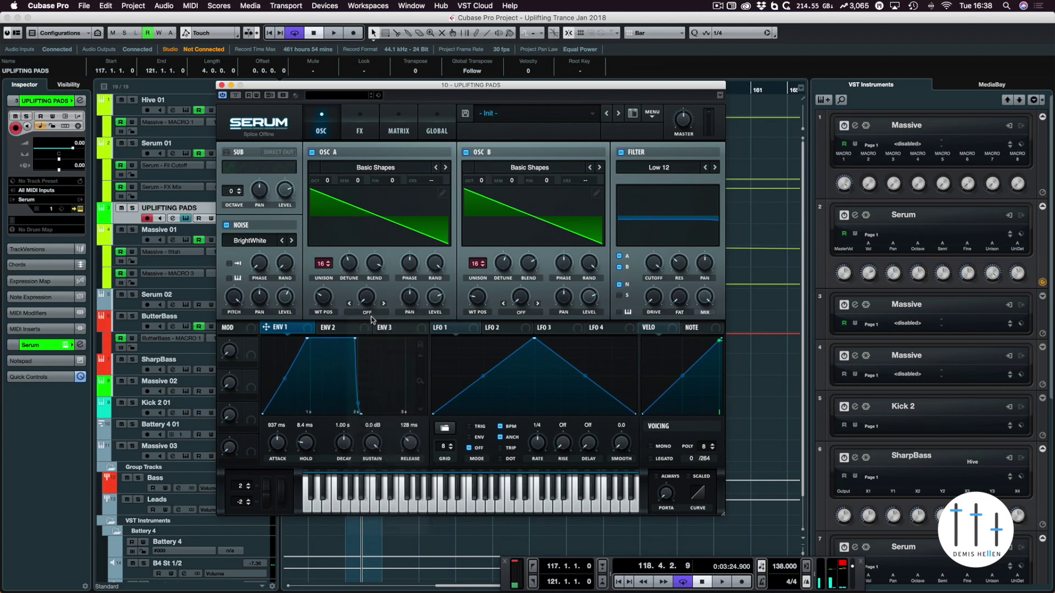
pyautogui.click(365, 312)
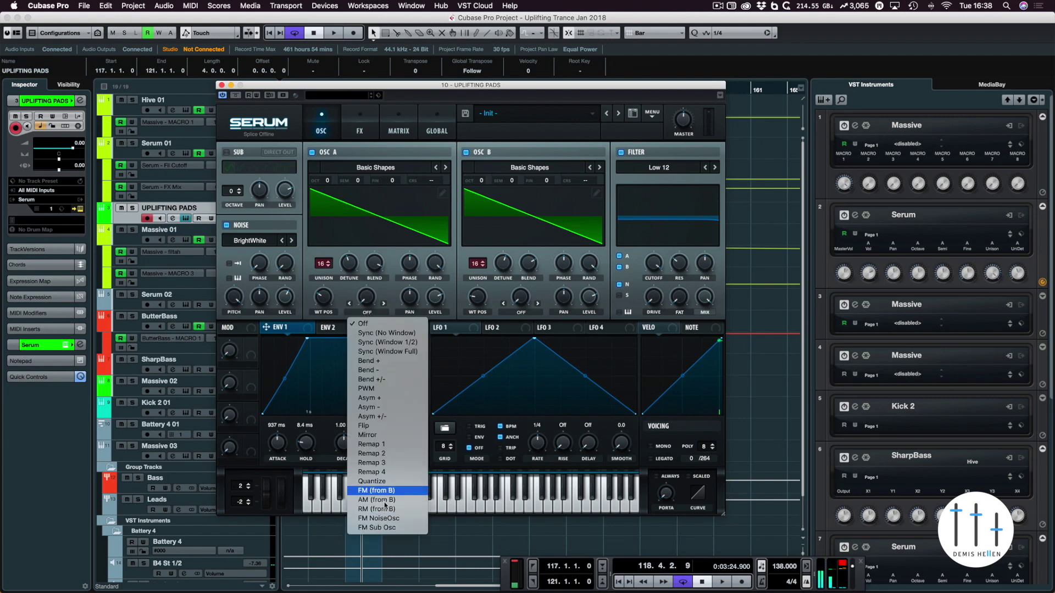
pyautogui.click(403, 491)
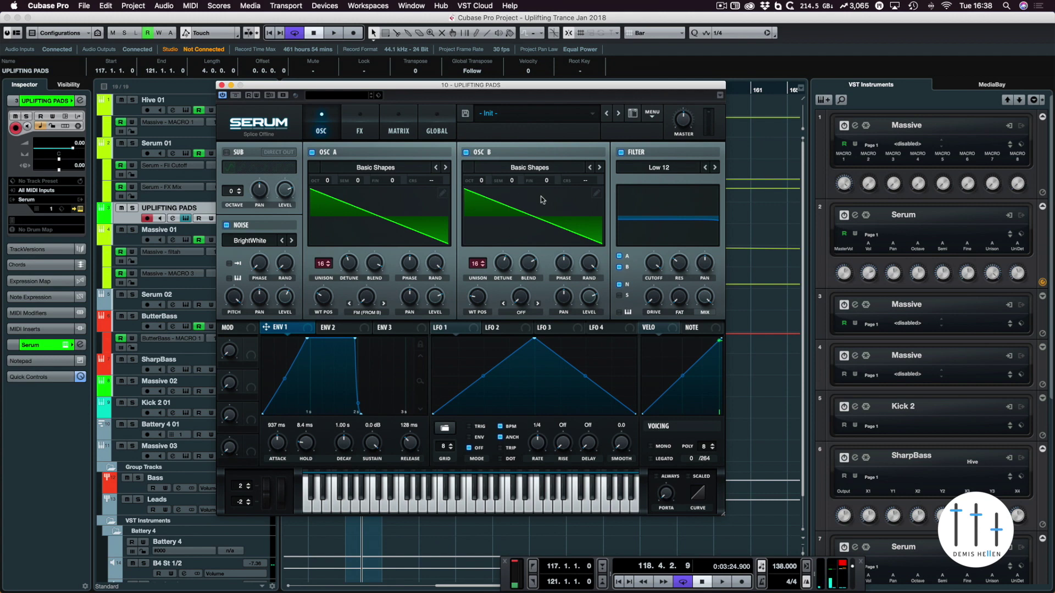
# Try varying oscillator A's FM warp amount while the clip plays.
pyautogui.press('space')
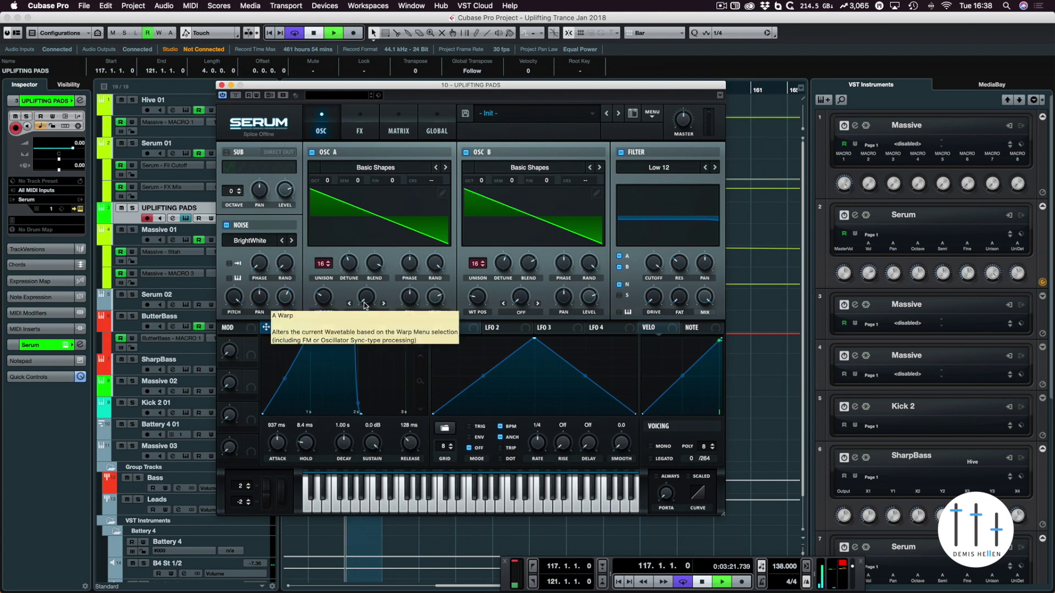
pyautogui.moveTo(368, 210); pyautogui.dragTo(369, 308)
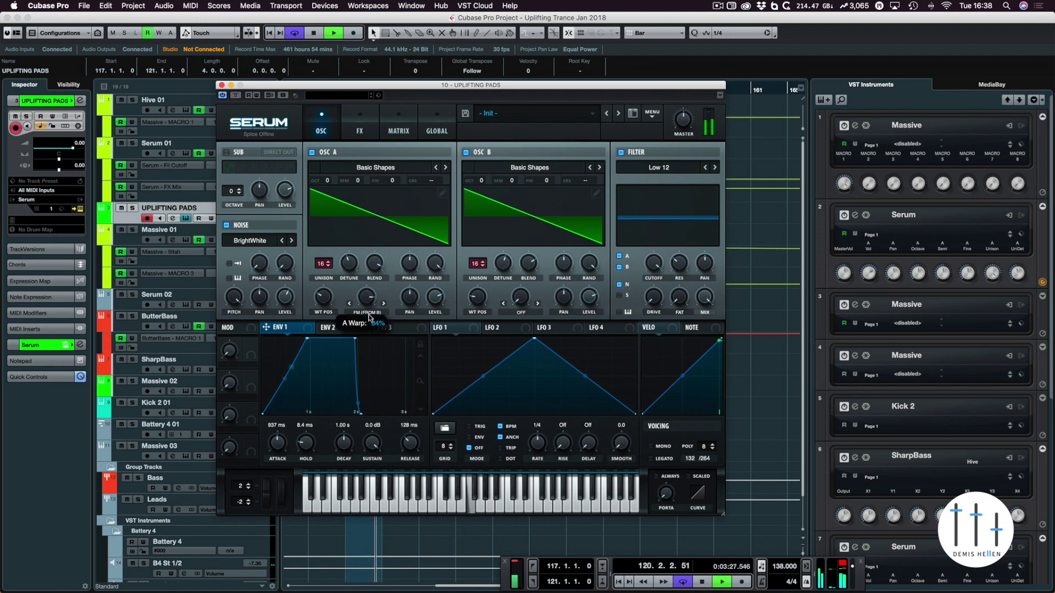
pyautogui.press('space')
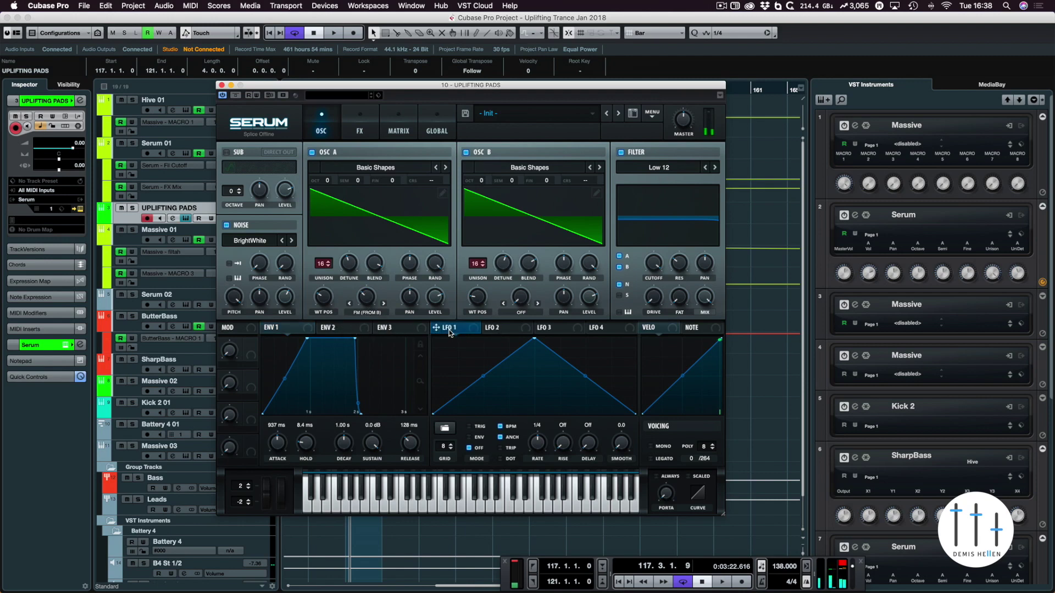
# Modulate oscillator A's warp with LFO 1, shaped as a rising ramp in Trig mode at a one-bar rate.
pyautogui.moveTo(449, 333); pyautogui.dragTo(367, 301)
pyautogui.moveTo(356, 293)
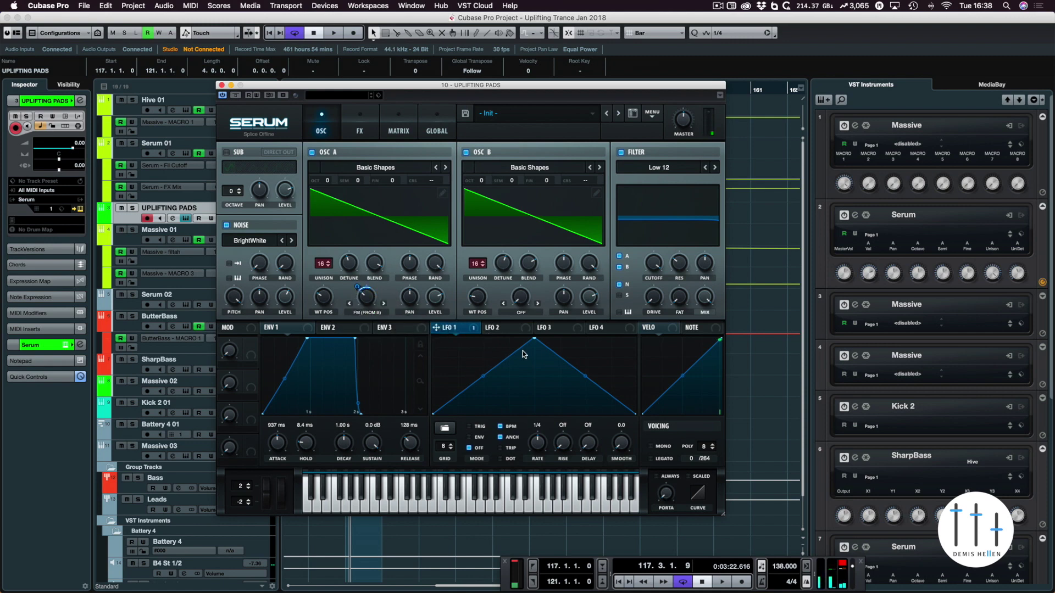
pyautogui.moveTo(535, 340); pyautogui.dragTo(702, 326)
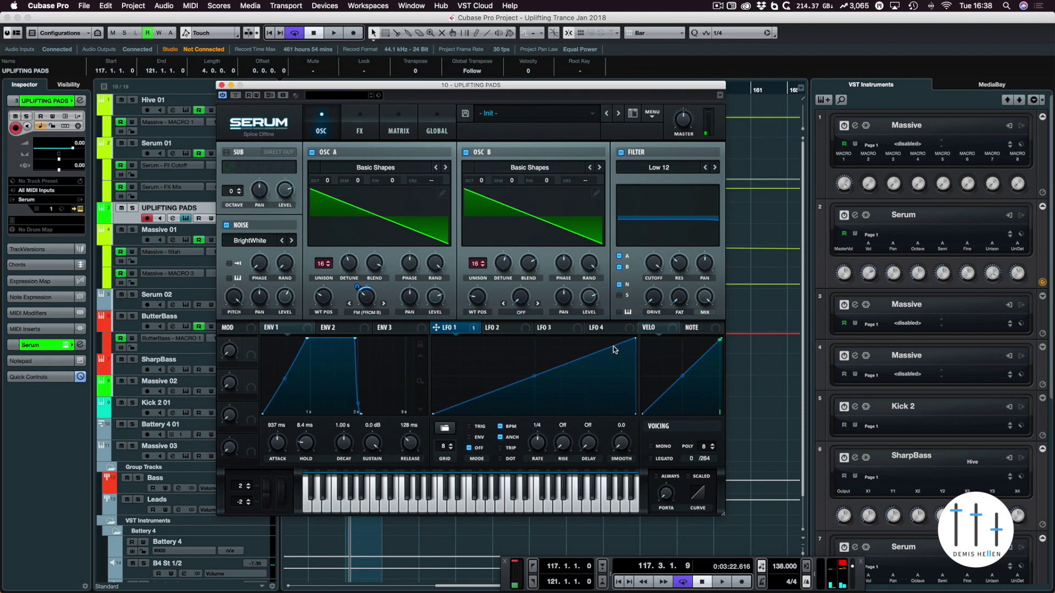
pyautogui.press('space')
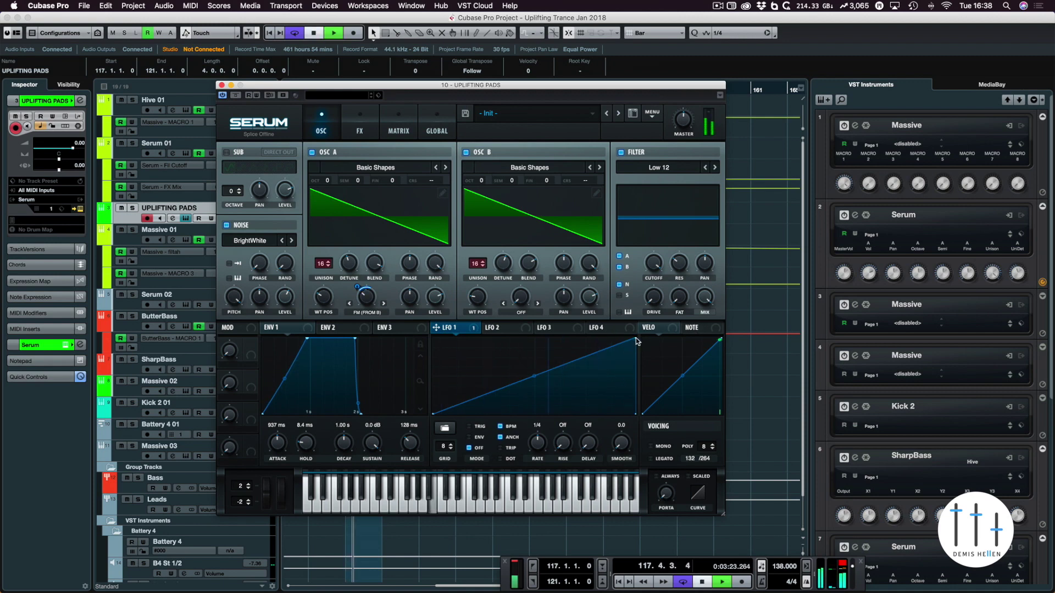
pyautogui.press('space')
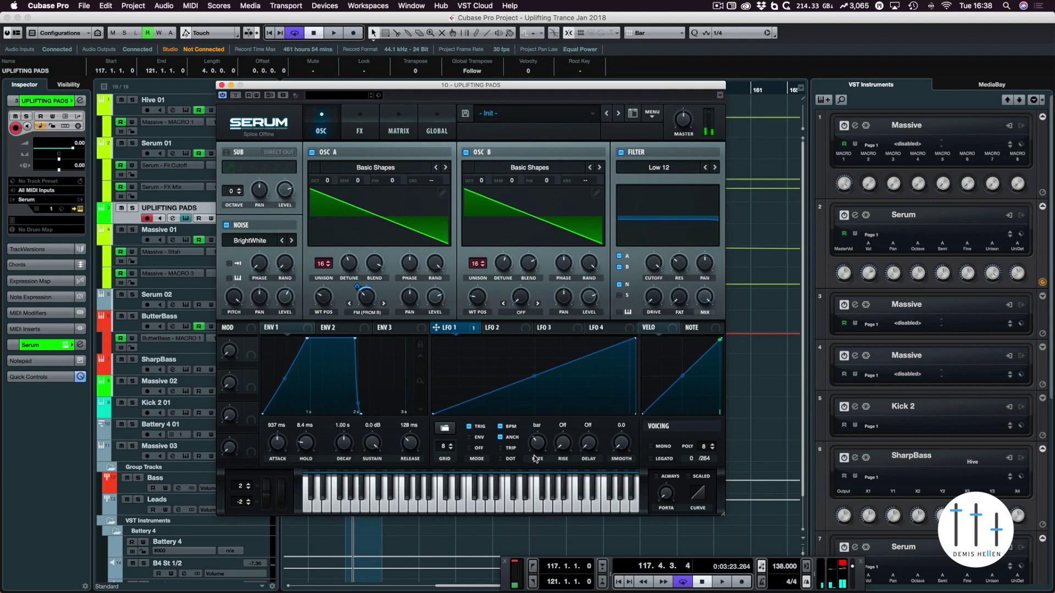
# Set LFO 1's modulation depth on oscillator A's warp to about 47 and oscillator A's level to 64% while auditioning.
pyautogui.press('space')
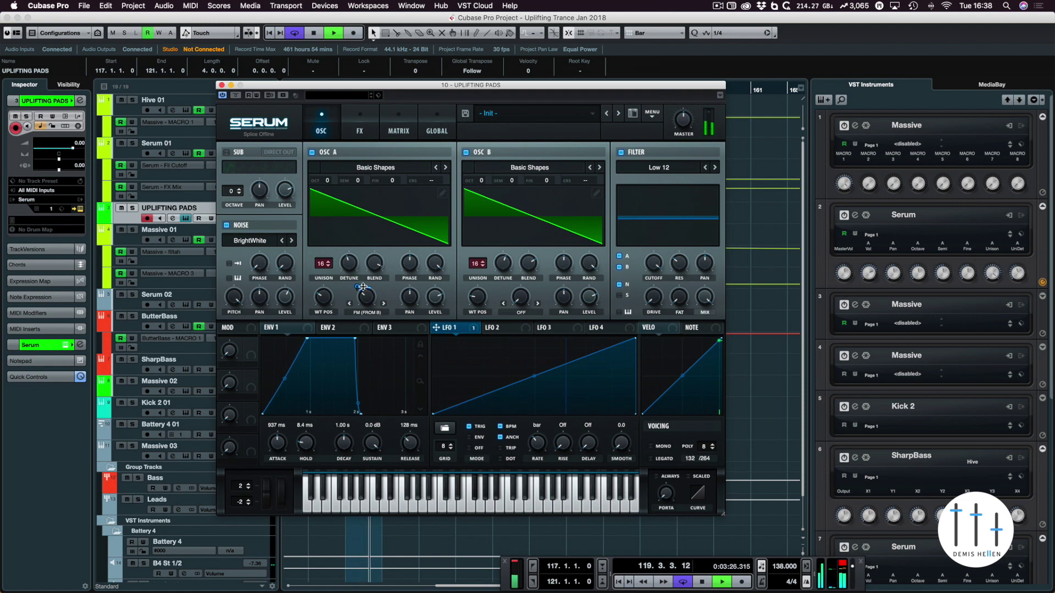
pyautogui.moveTo(363, 287); pyautogui.dragTo(358, 275)
pyautogui.press('space')
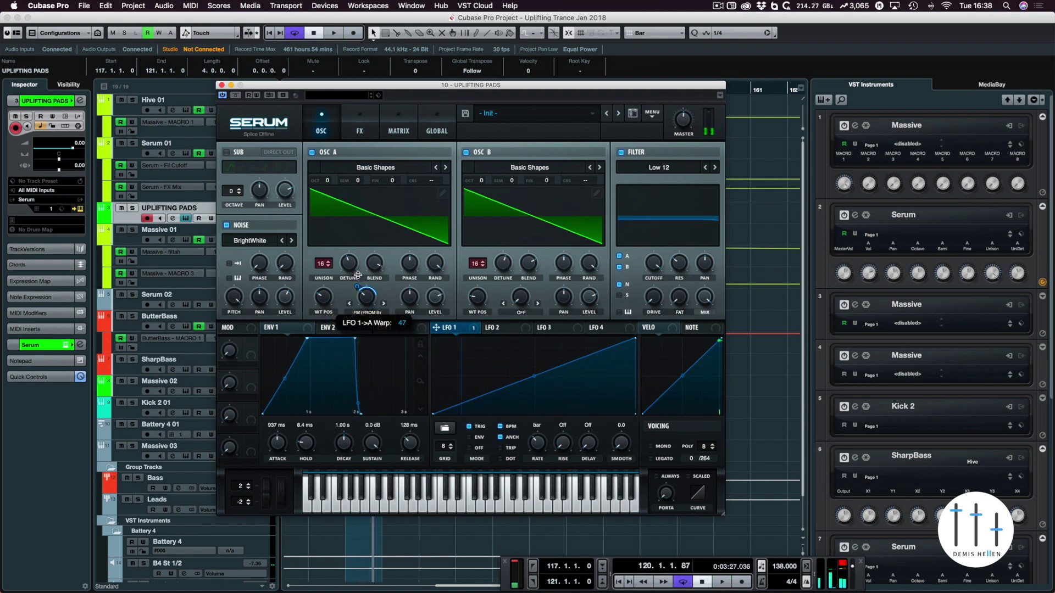
pyautogui.press('space')
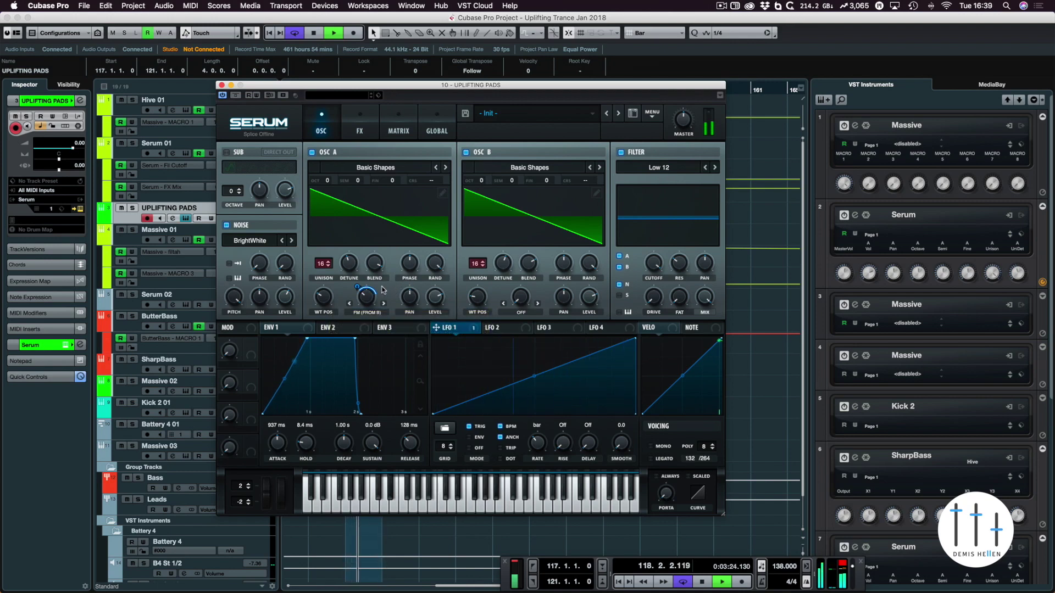
pyautogui.moveTo(357, 286); pyautogui.dragTo(357, 291)
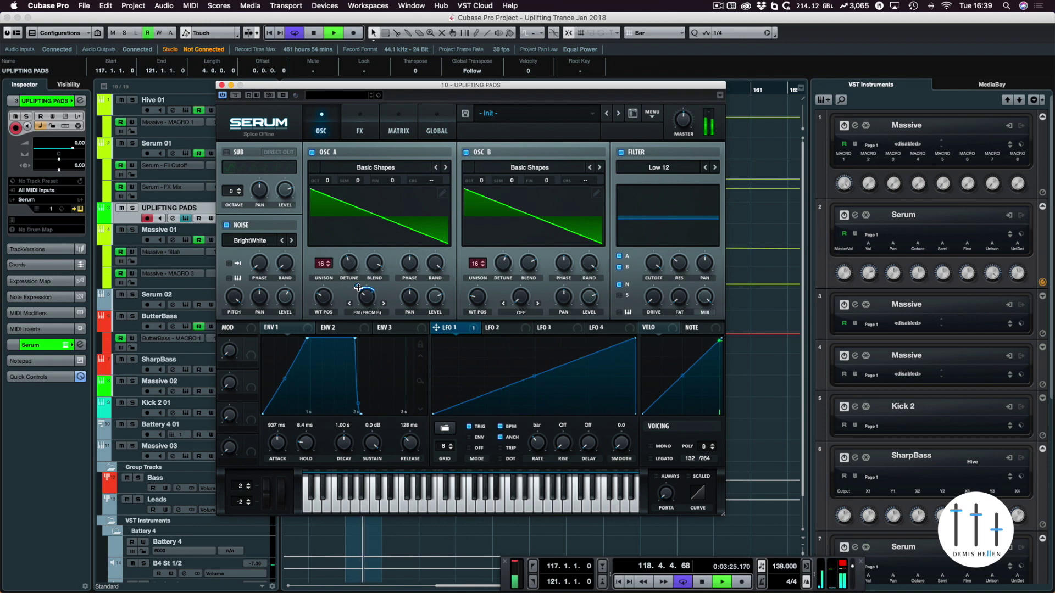
pyautogui.press('space')
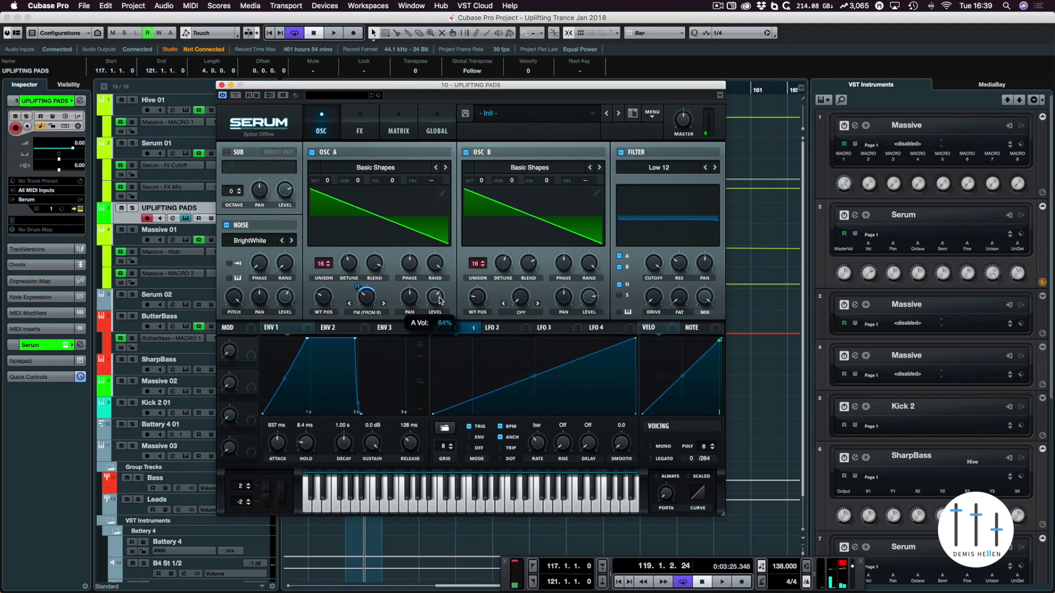
pyautogui.press('space')
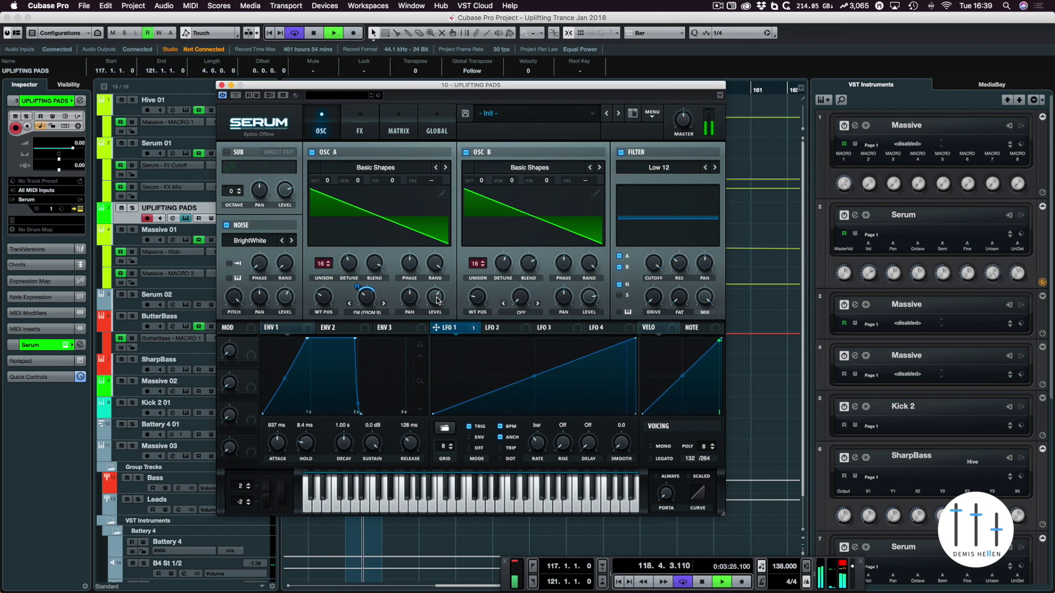
# Try shifting oscillator B's octave while the clip plays, then return it to 0.
pyautogui.press('space')
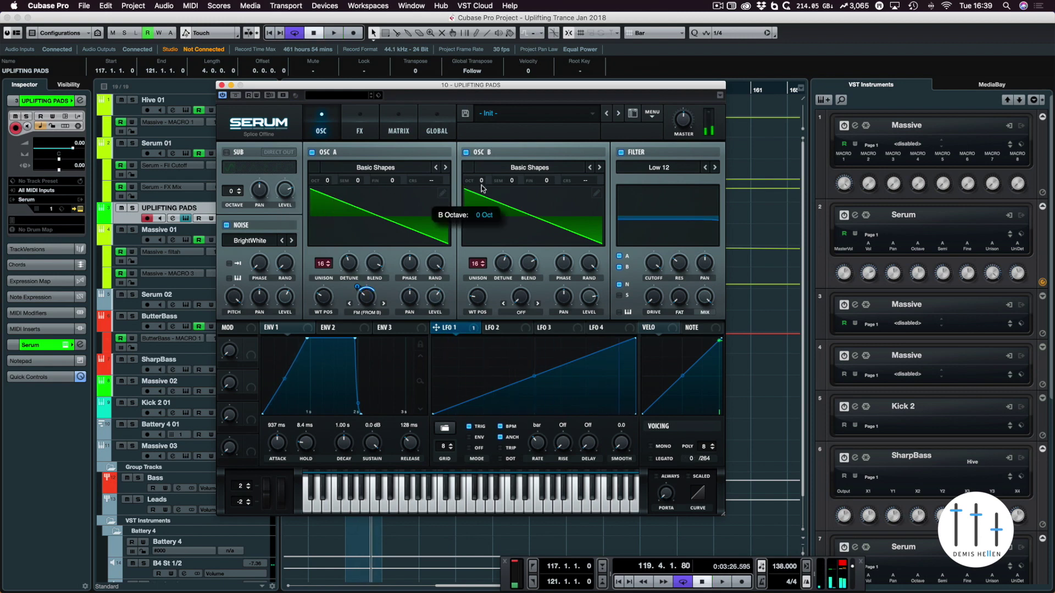
pyautogui.press('space')
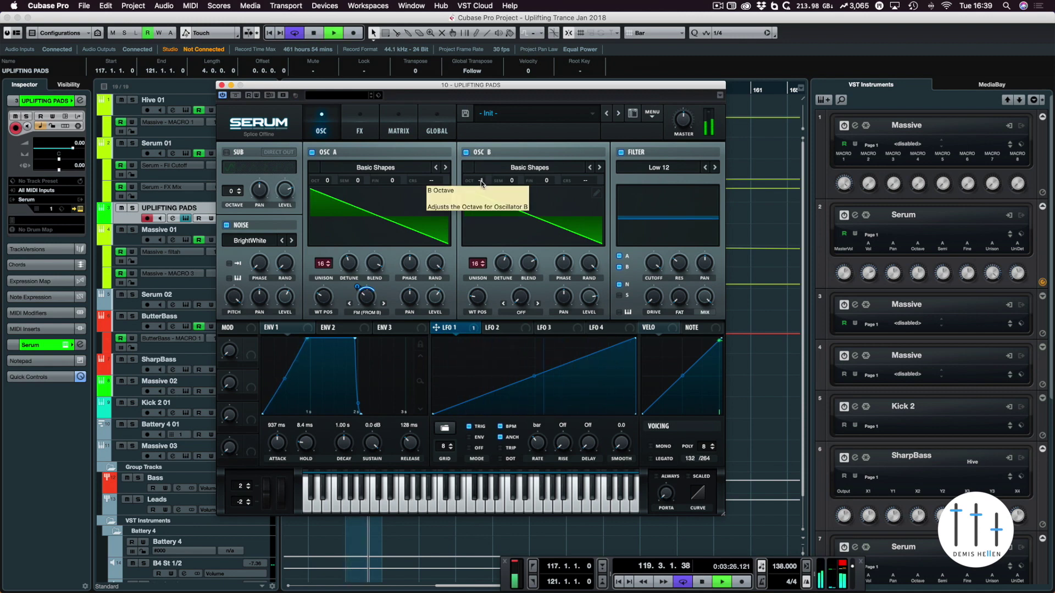
pyautogui.press('space')
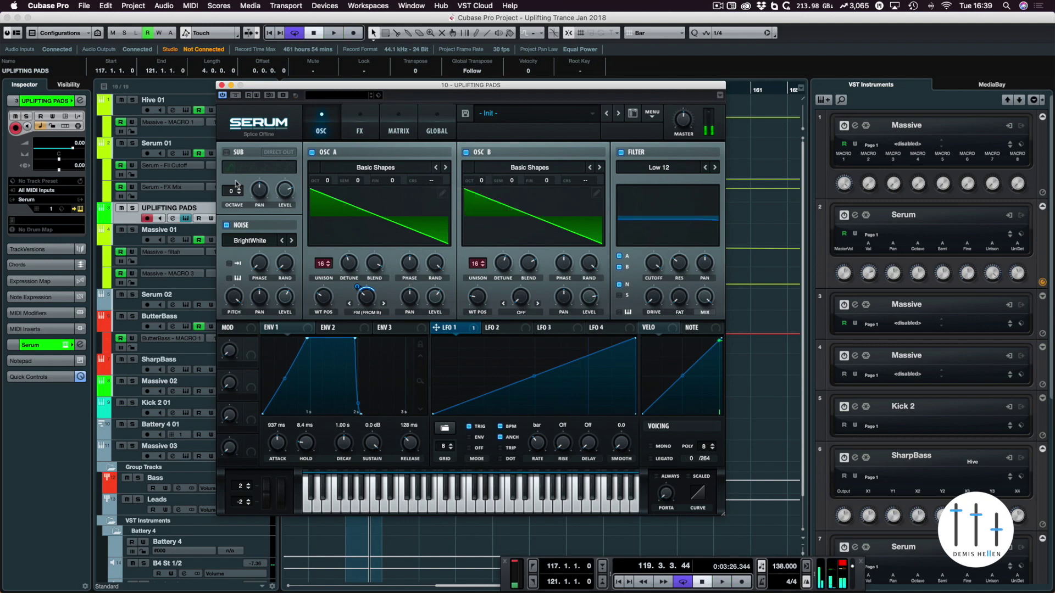
# Try adding the sub oscillator at octave -1 while the clip plays, then disable it again.
pyautogui.click(227, 152)
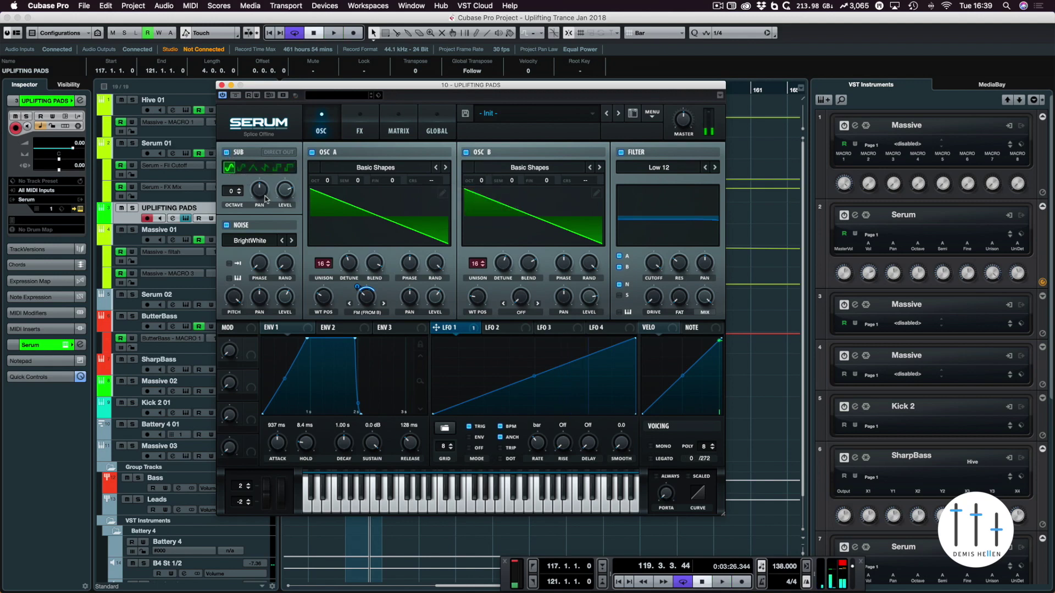
pyautogui.press('space')
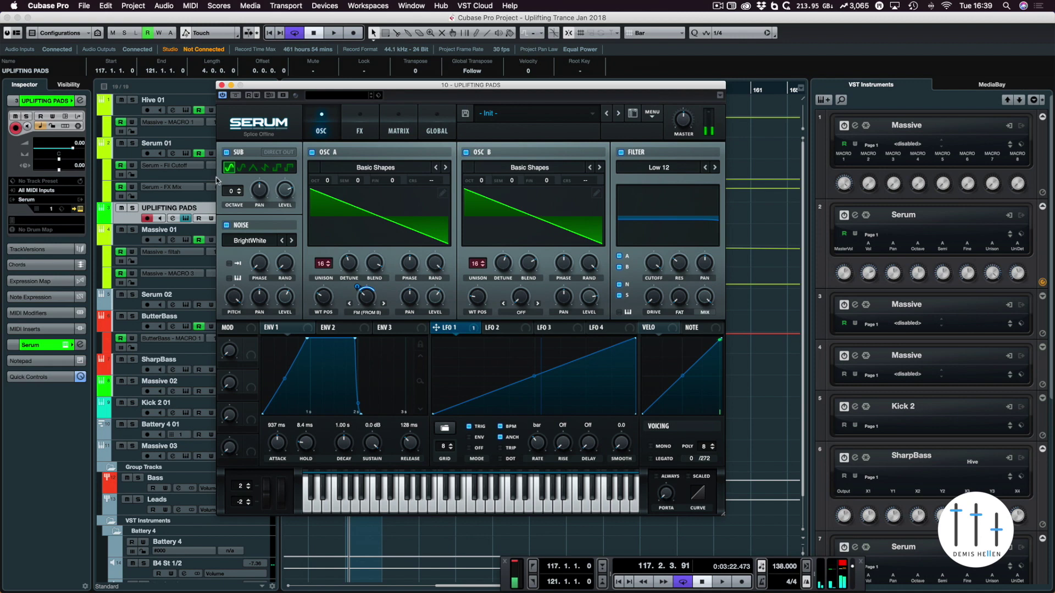
pyautogui.click(239, 193)
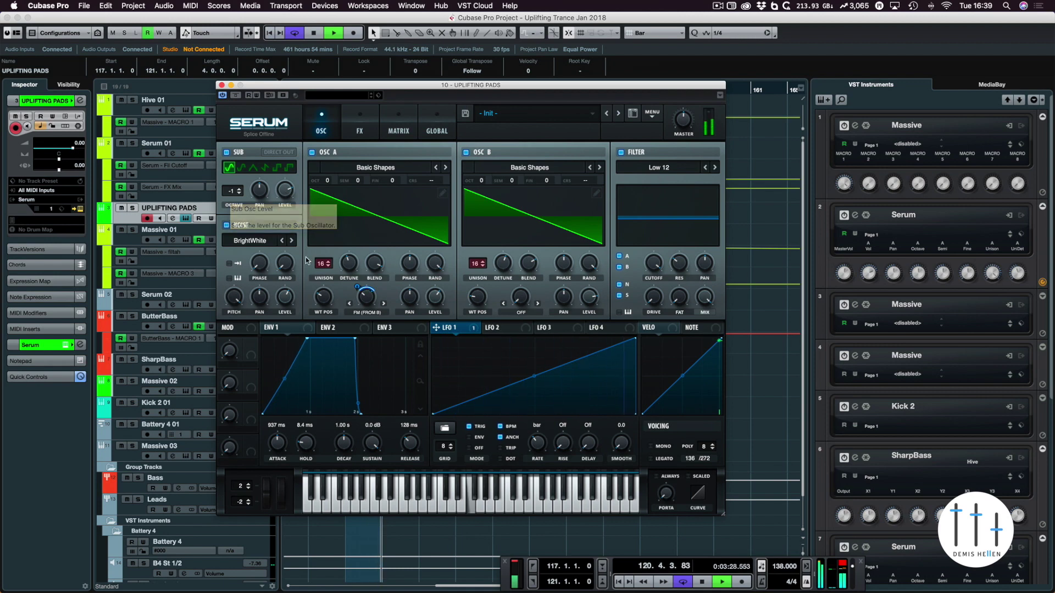
pyautogui.press('space')
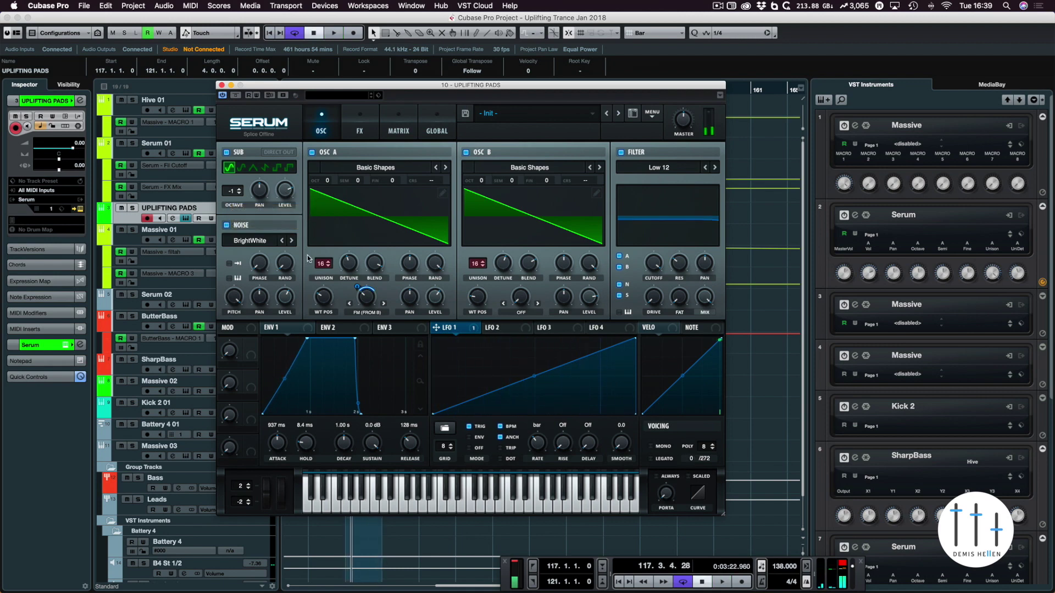
pyautogui.click(226, 152)
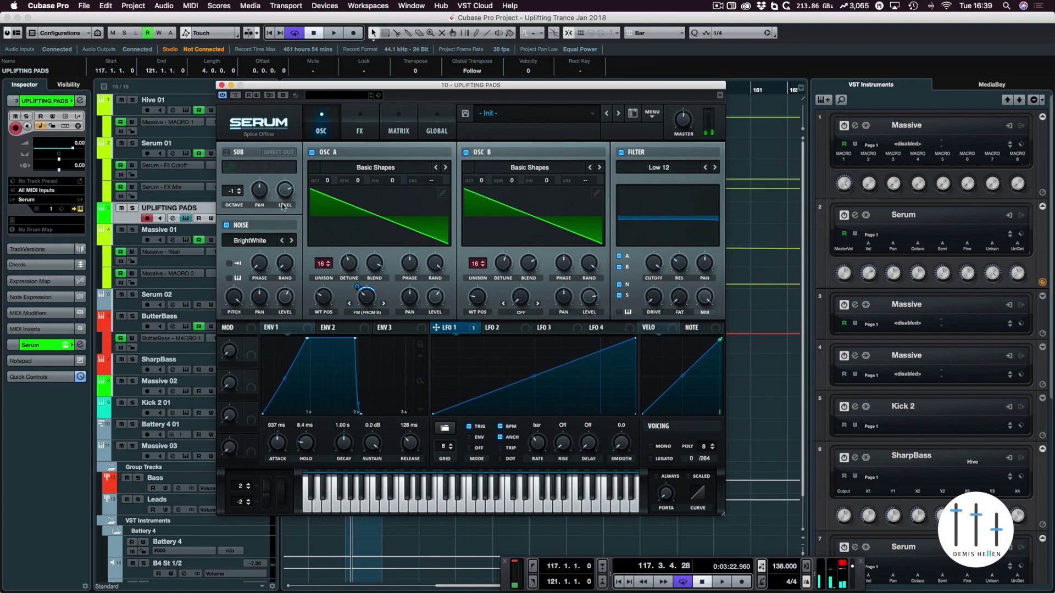
# Copy a Massive 01 clip on the Serum 01 track to bar 117, above the pad clip, and play both together.
pyautogui.moveTo(323, 85); pyautogui.dragTo(553, 56)
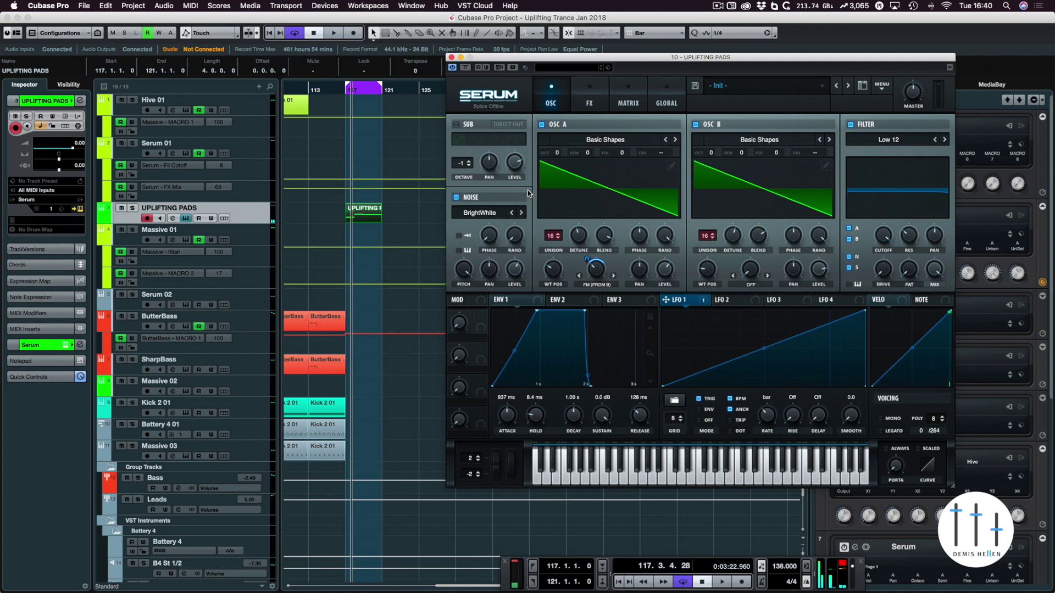
pyautogui.hscroll(-3, 326, 197)
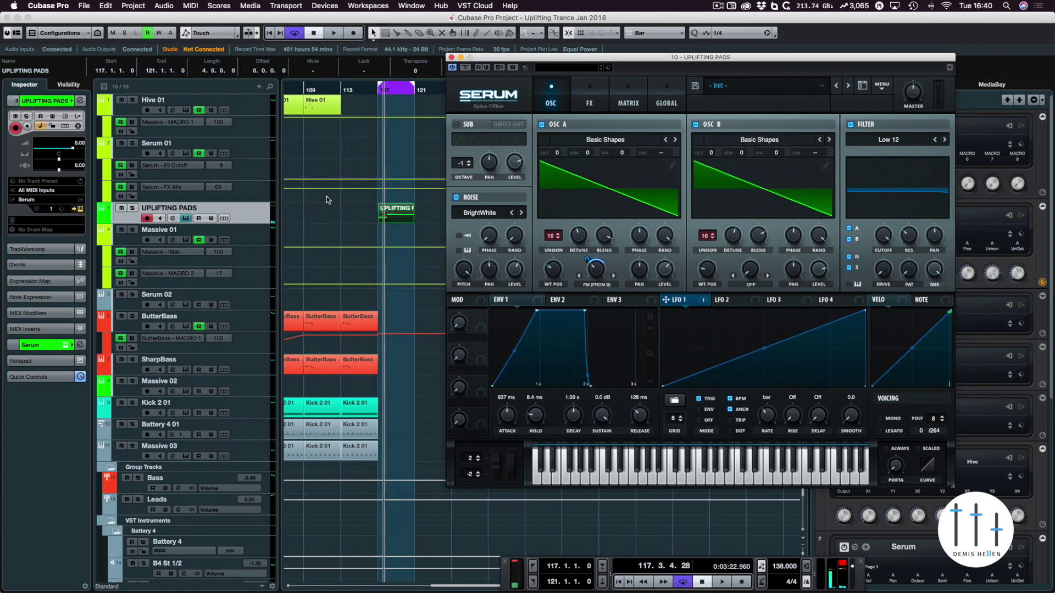
pyautogui.hscroll(-5, 326, 196)
pyautogui.moveTo(497, 58); pyautogui.dragTo(731, 125)
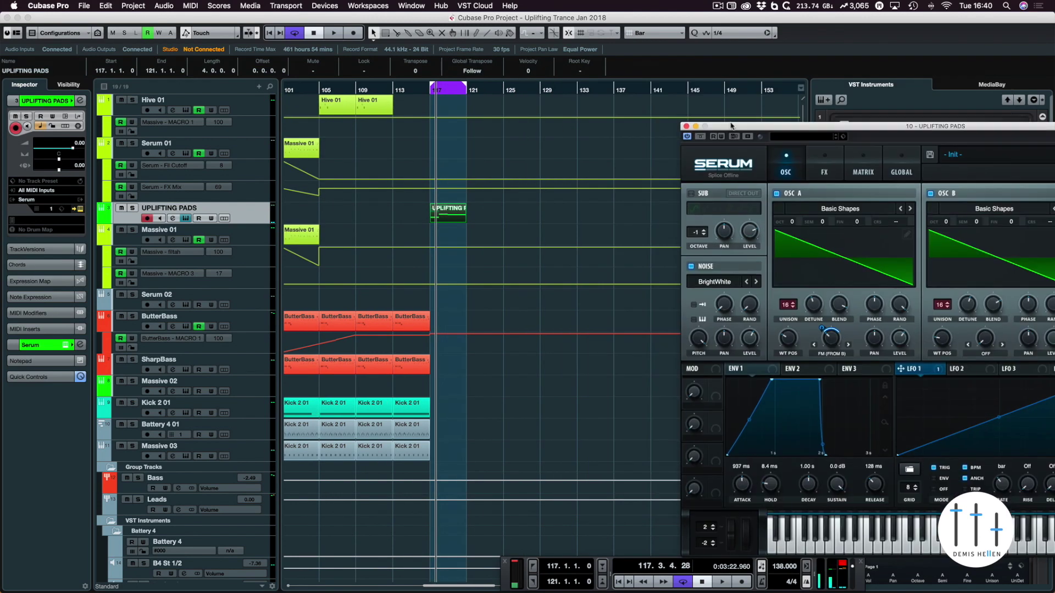
pyautogui.hscroll(-3, 352, 150)
pyautogui.moveTo(327, 148); pyautogui.dragTo(507, 155)
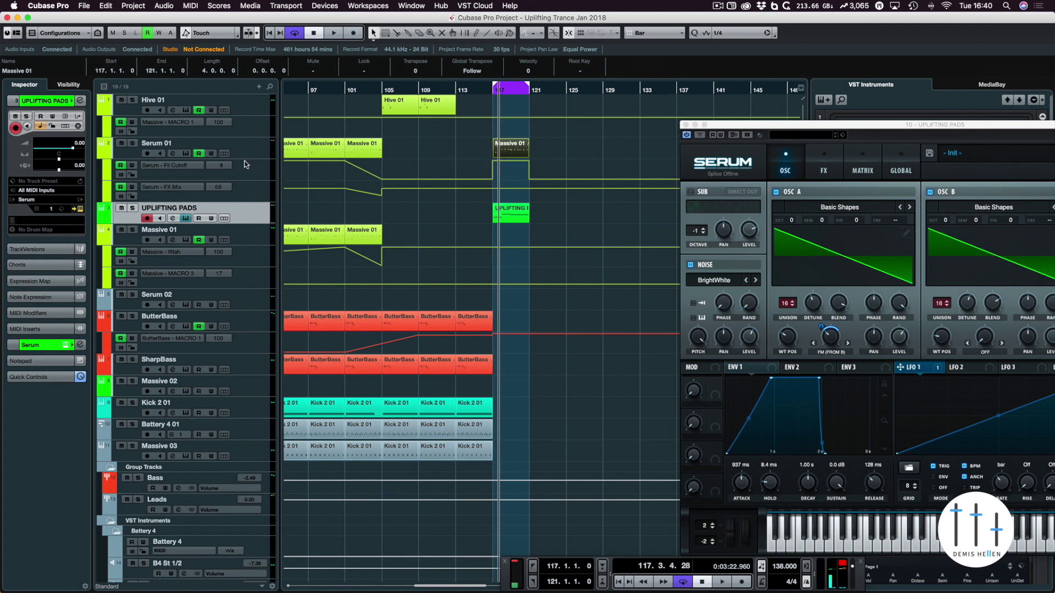
pyautogui.press('space')
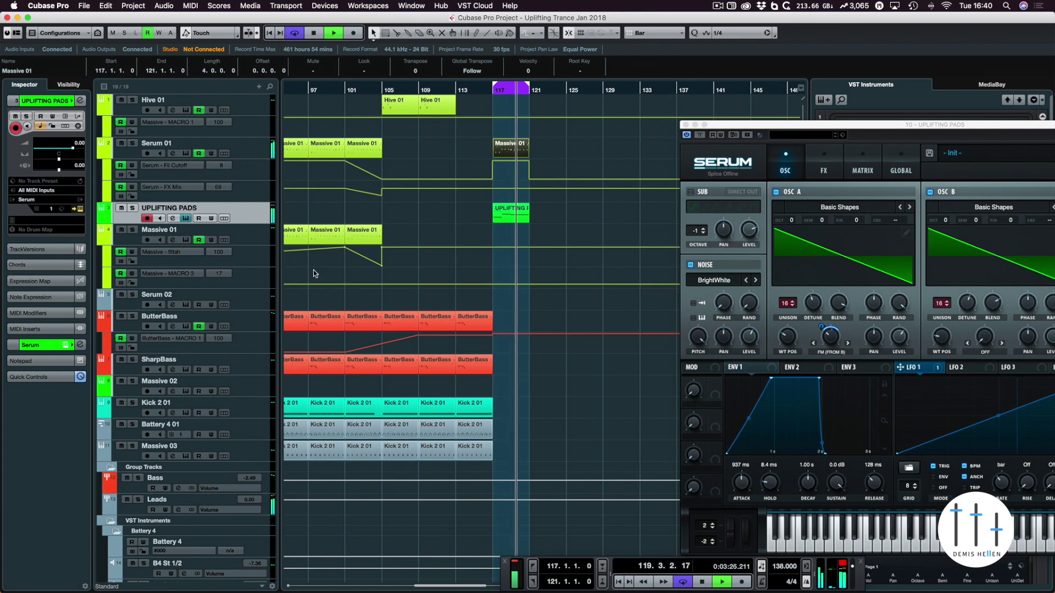
# Lower Serum's master volume to 61% while the pad plays together with the copied clip.
pyautogui.moveTo(858, 125); pyautogui.dragTo(474, 107)
pyautogui.moveTo(769, 142)
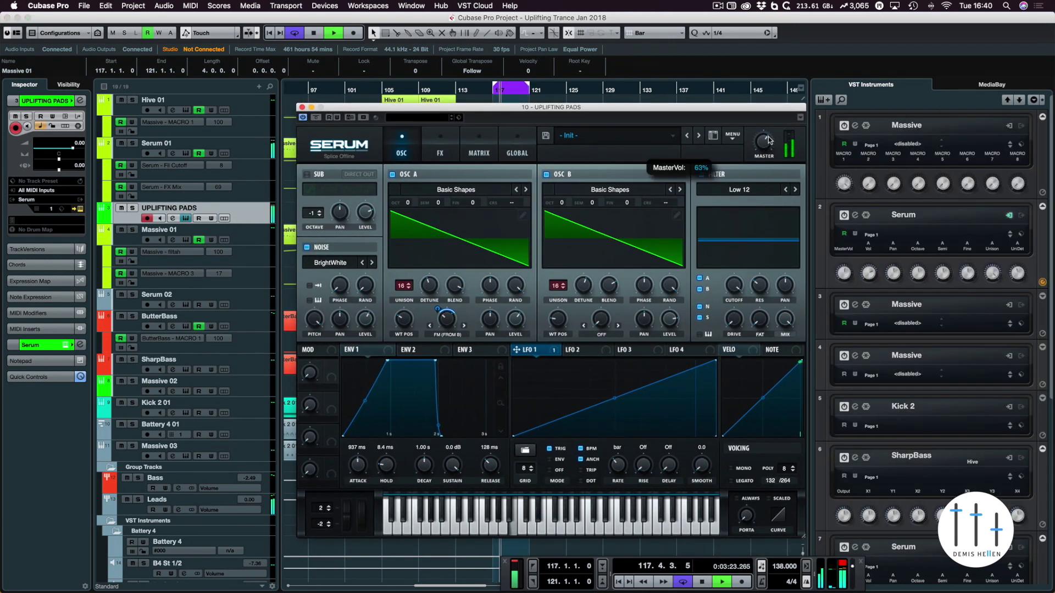
pyautogui.scroll(-1, 770, 142)
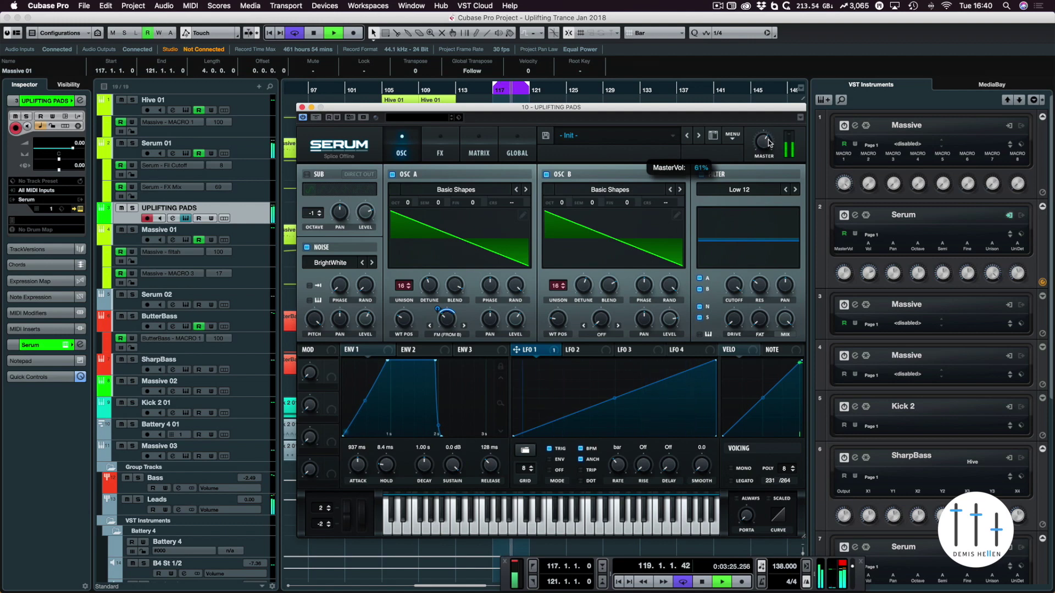
pyautogui.press('space')
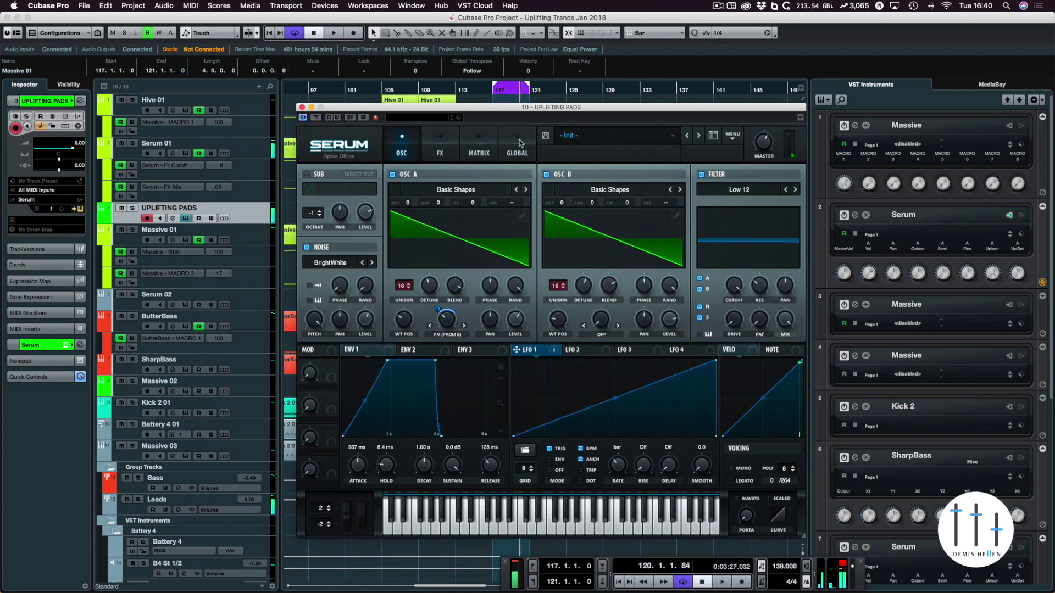
# Enable the EQ in Serum's effects rack and cut its high-band gain to about -3.9 dB.
pyautogui.click(426, 141)
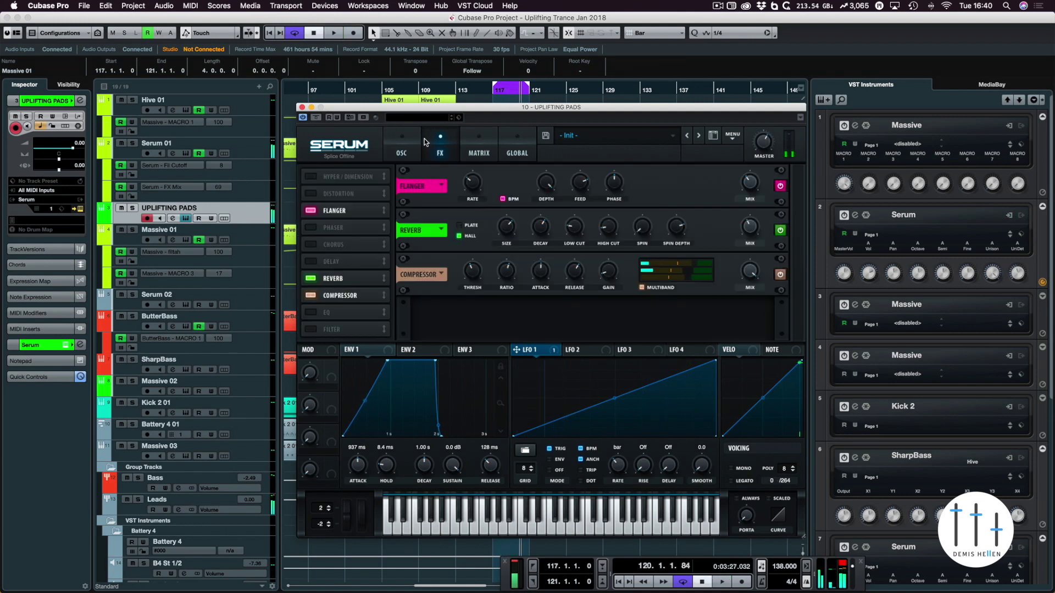
pyautogui.click(312, 314)
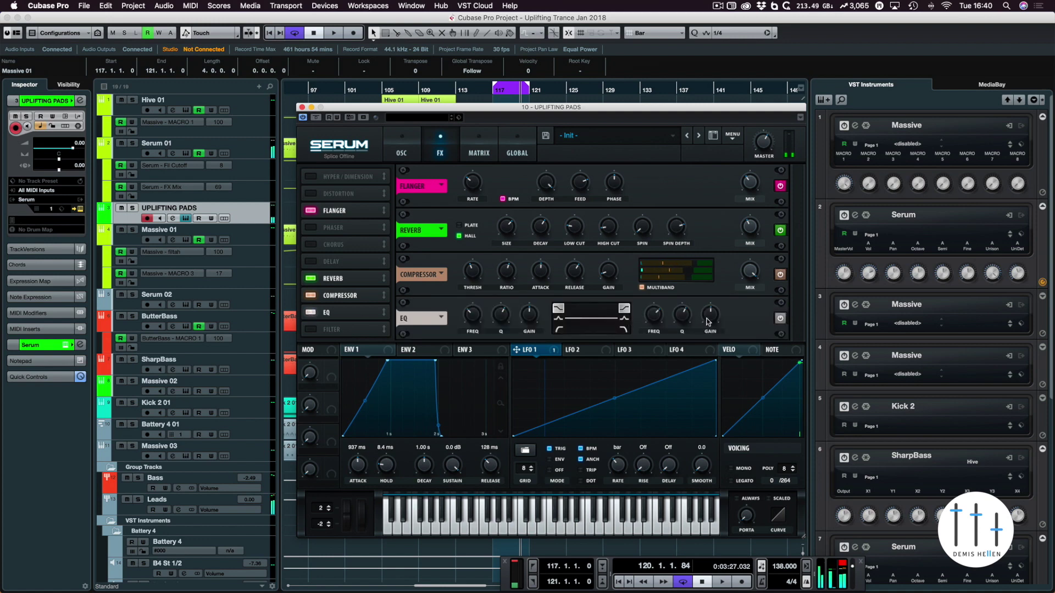
pyautogui.moveTo(710, 318)
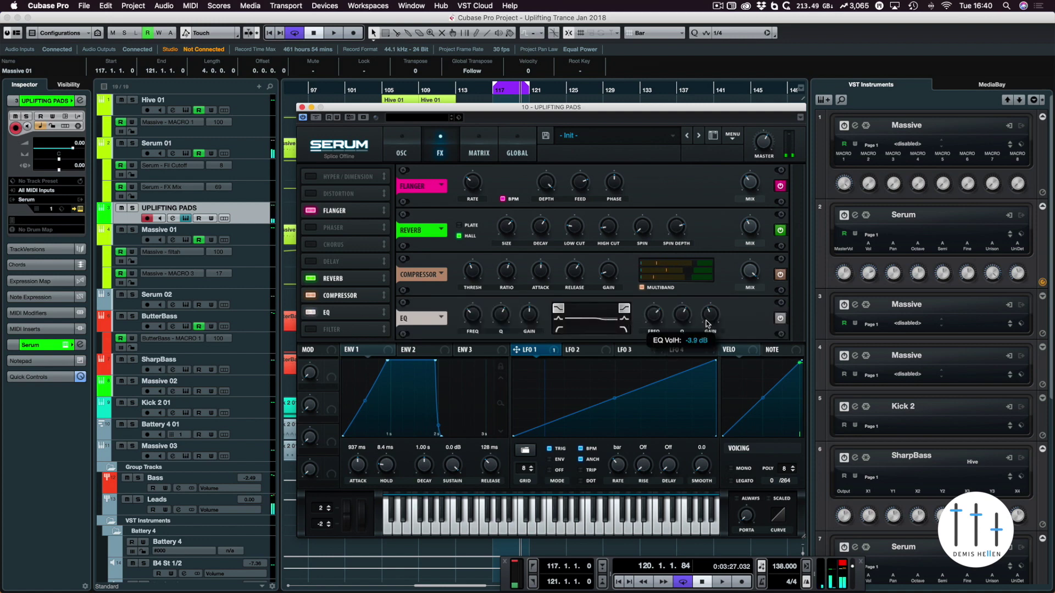
pyautogui.scroll(-1, 708, 318)
# Solo the UPLIFTING PADS track during playback, cut the EQ's low-band gain to about -6.6 dB, and unsolo the track.
pyautogui.press('space')
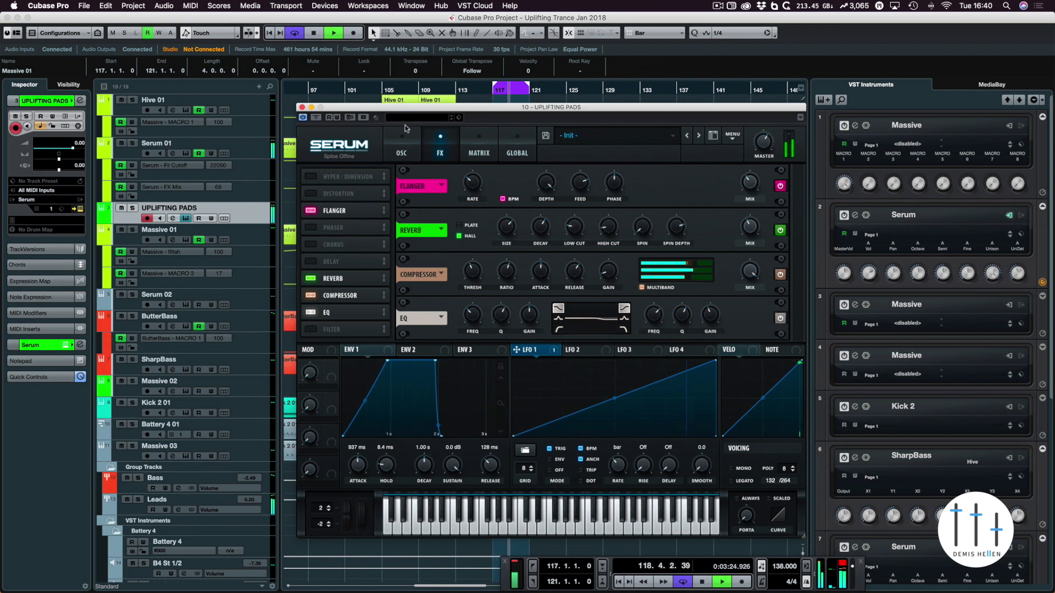
pyautogui.click(132, 209)
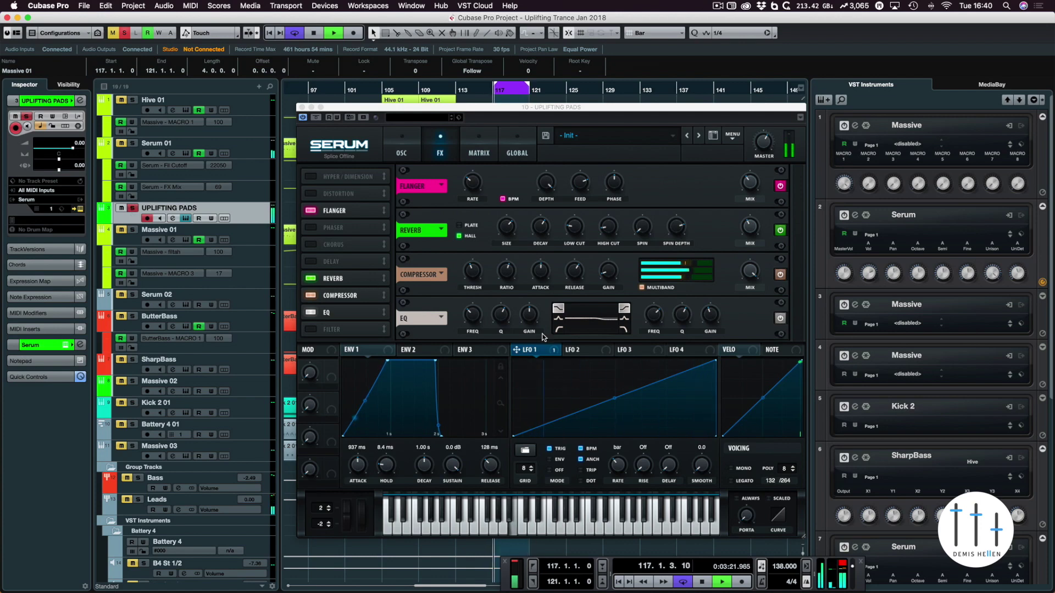
pyautogui.click(521, 332)
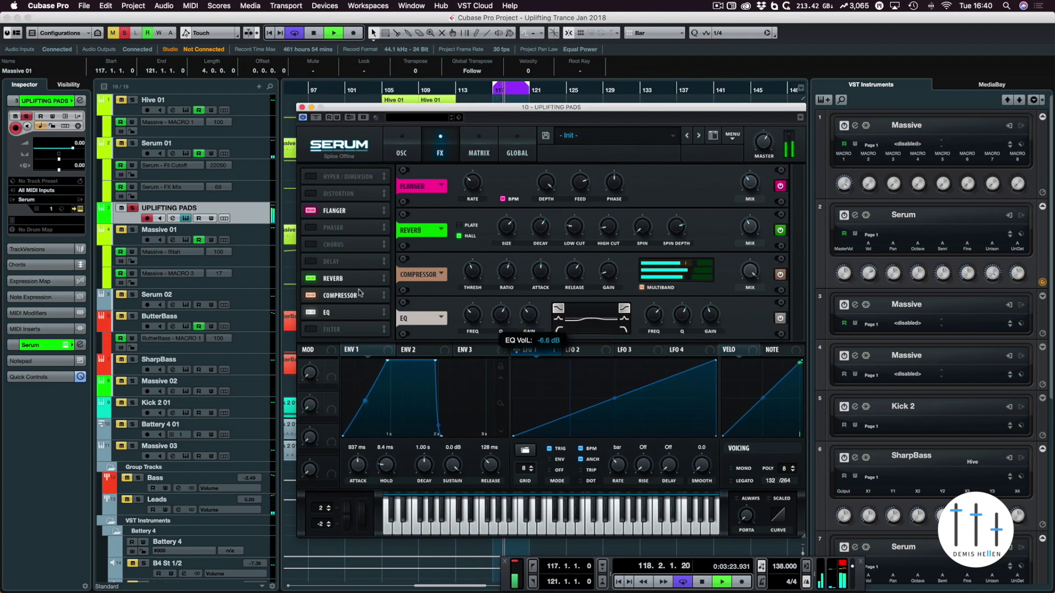
pyautogui.click(132, 209)
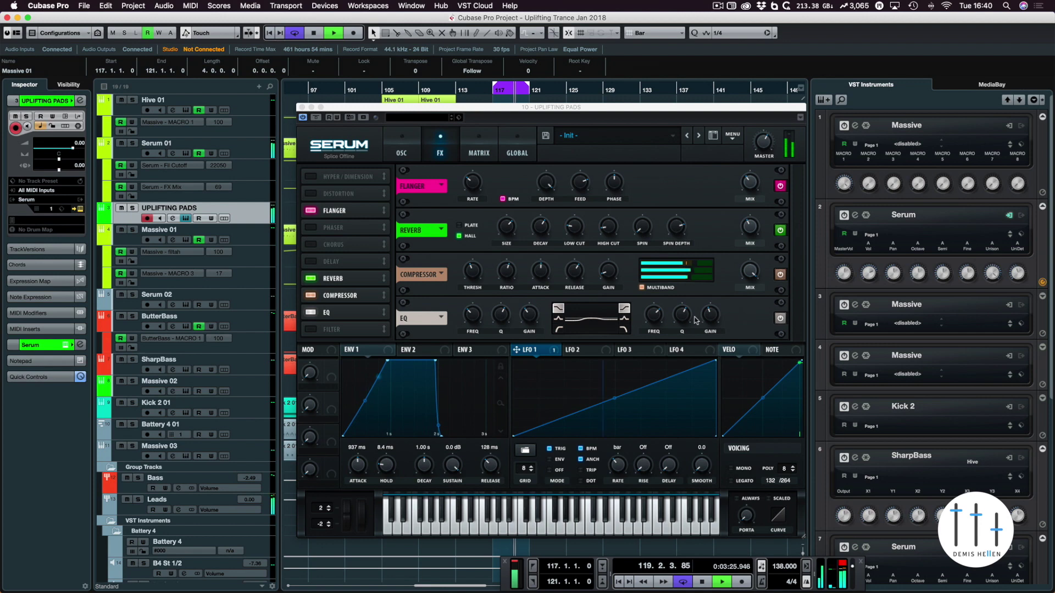
# Fine-tune the EQ's high-band gain while the pad plays with the other clip, and stop playback.
pyautogui.click(711, 317)
pyautogui.moveTo(712, 317); pyautogui.dragTo(713, 317)
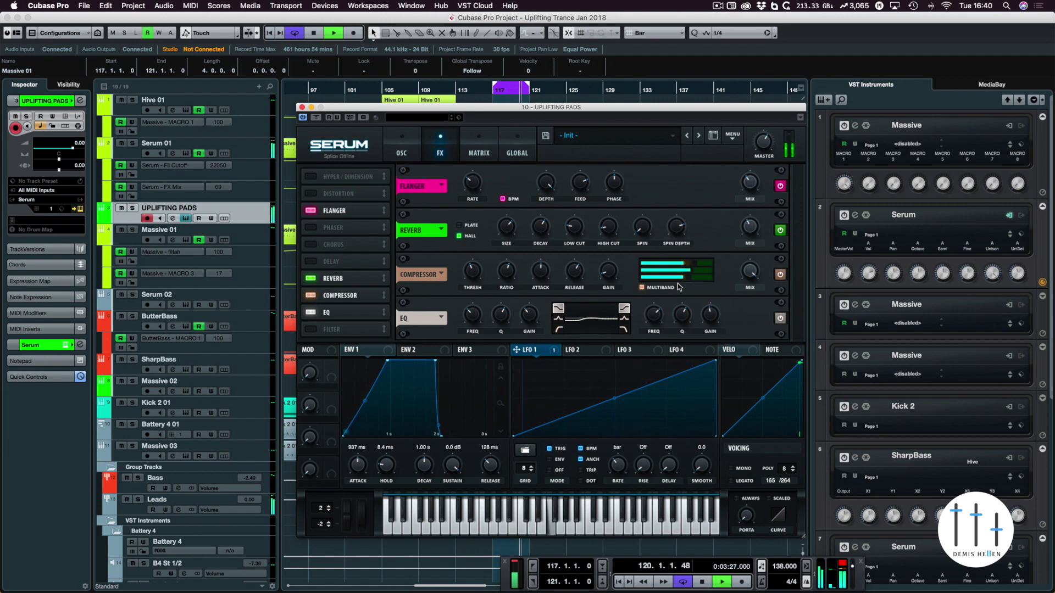
pyautogui.press('space')
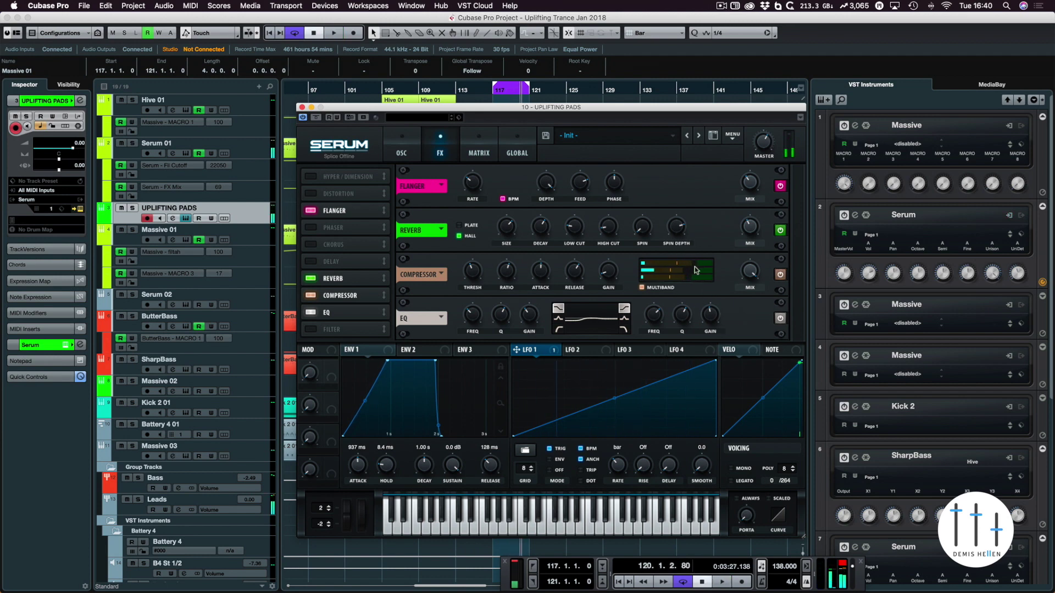
# Duplicate the last Kick 2, SharpBass and ButterBass clips so that they also cover bar 117 under the pad clip.
pyautogui.click(302, 108)
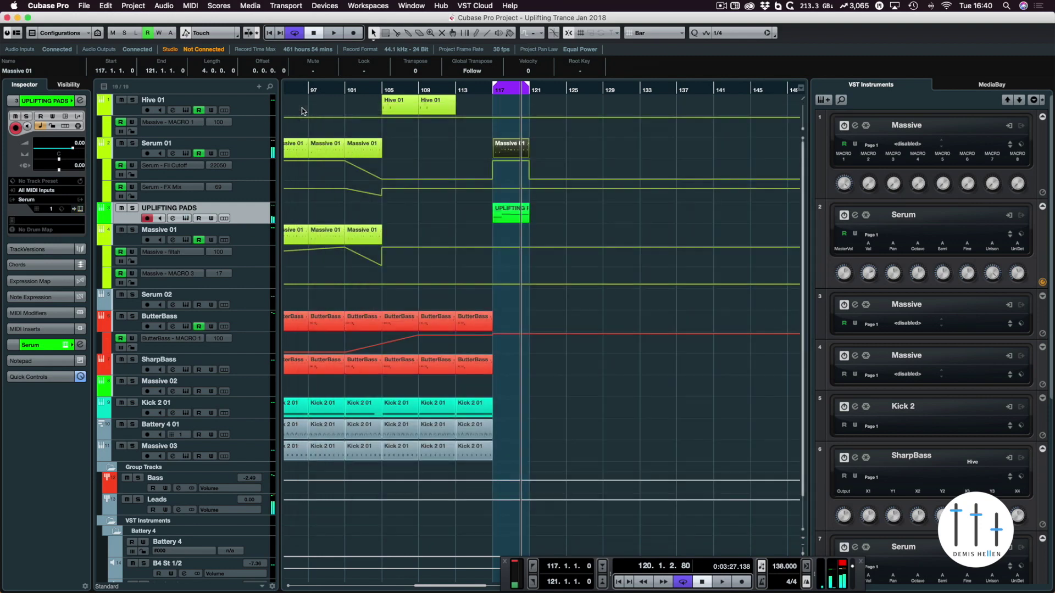
pyautogui.click(80, 210)
pyautogui.moveTo(391, 106); pyautogui.dragTo(648, 108)
pyautogui.press('space')
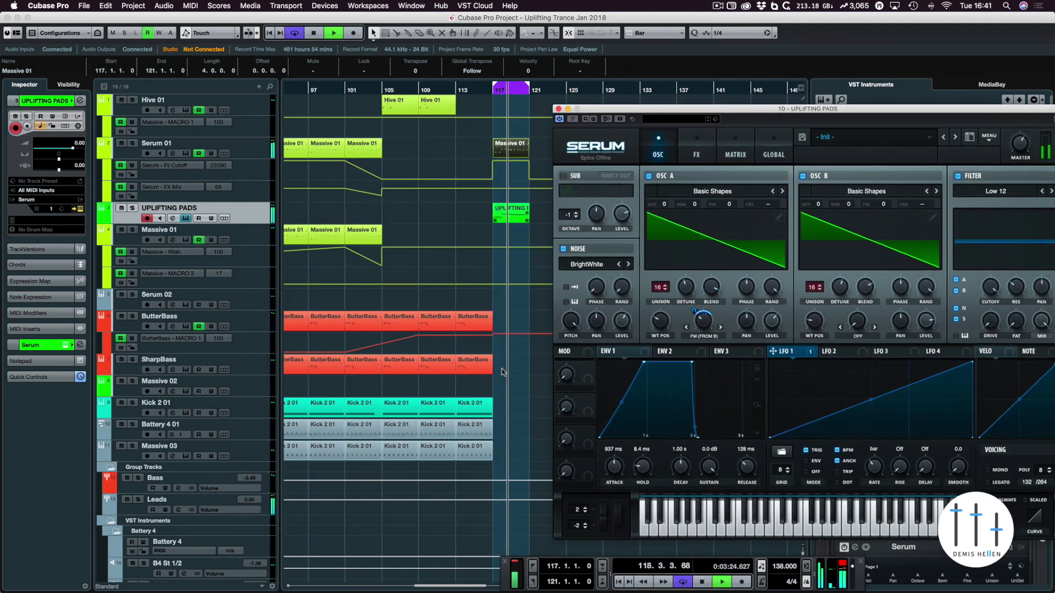
pyautogui.press('space')
pyautogui.click(470, 408)
pyautogui.hotkey('ctrl', 'd')
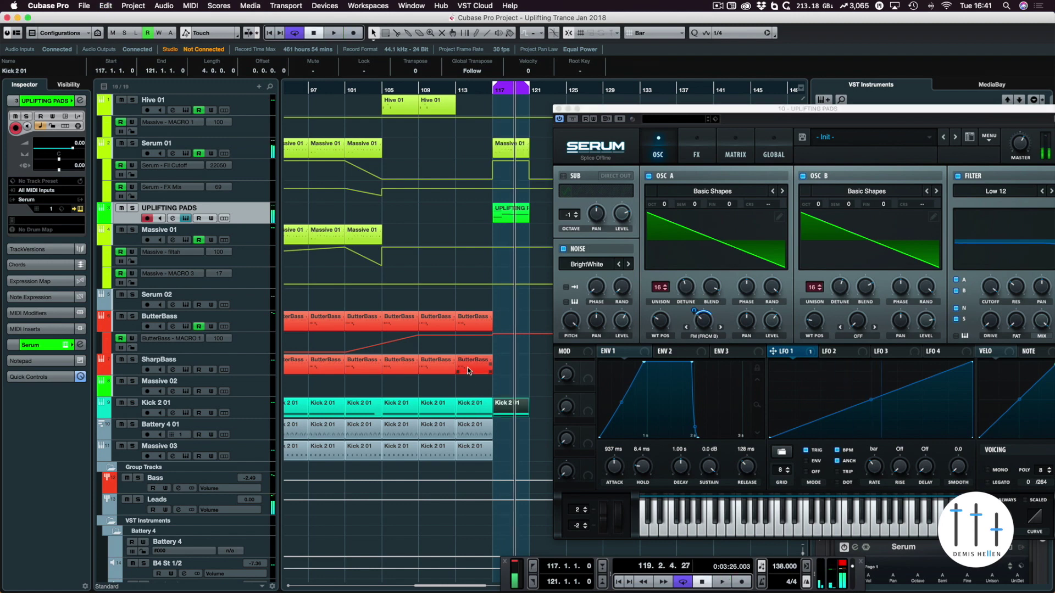
pyautogui.click(470, 367)
pyautogui.keyDown('shift'); pyautogui.click(475, 323); pyautogui.keyUp('shift')
pyautogui.hotkey('ctrl', 'd')
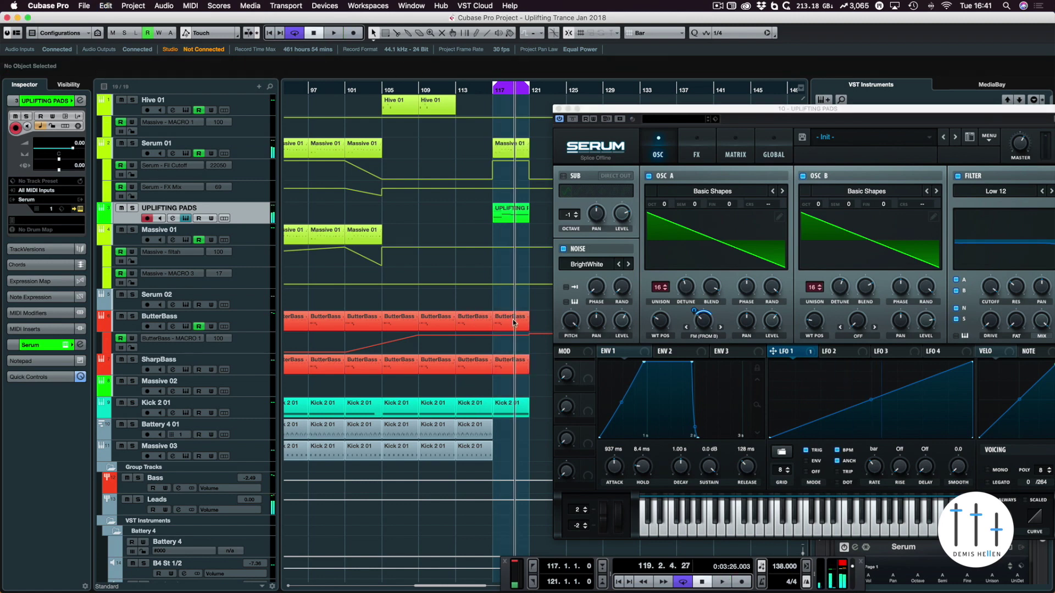
# Delete the Massive 01 clip at bar 117 on the Serum 01 track and play the pad with kick and bass.
pyautogui.click(515, 147)
pyautogui.press('Delete')
pyautogui.press('space')
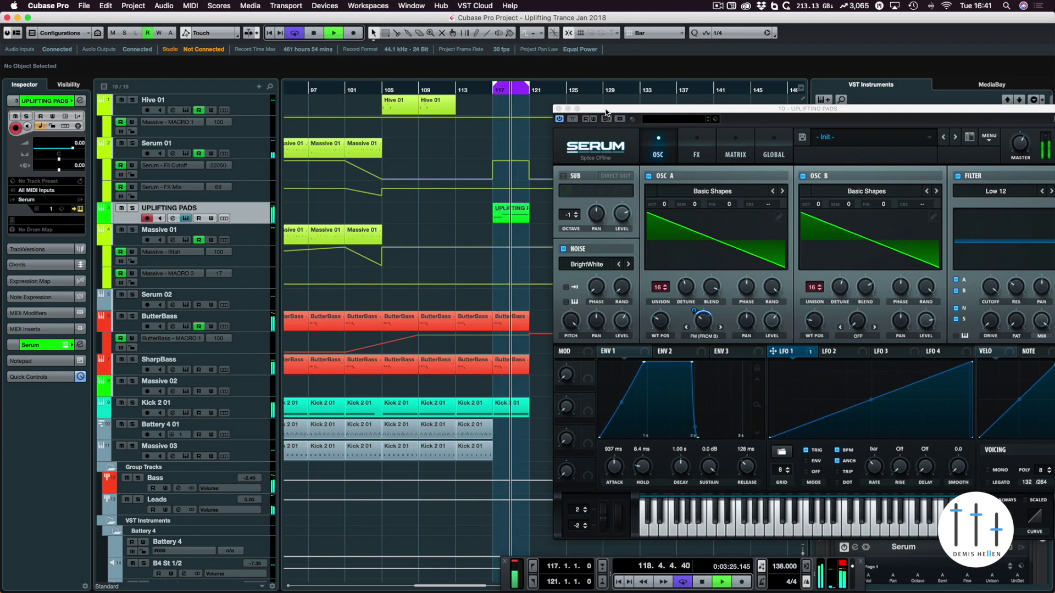
# Add Kickstart as the first insert on the UPLIFTING PADS track and set its mix to 38%.
pyautogui.moveTo(609, 113); pyautogui.dragTo(328, 124)
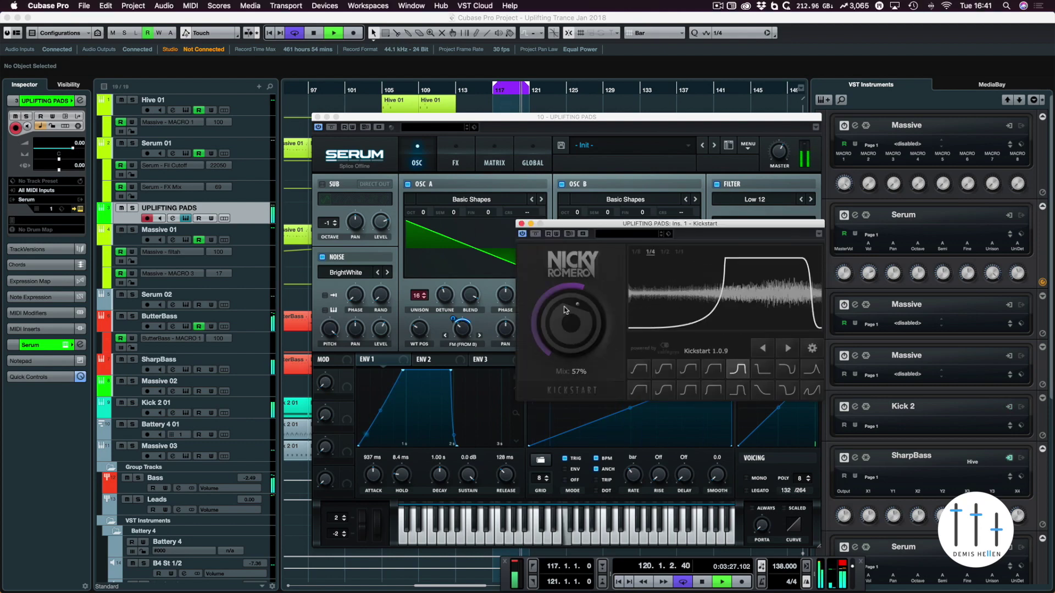
pyautogui.press('space')
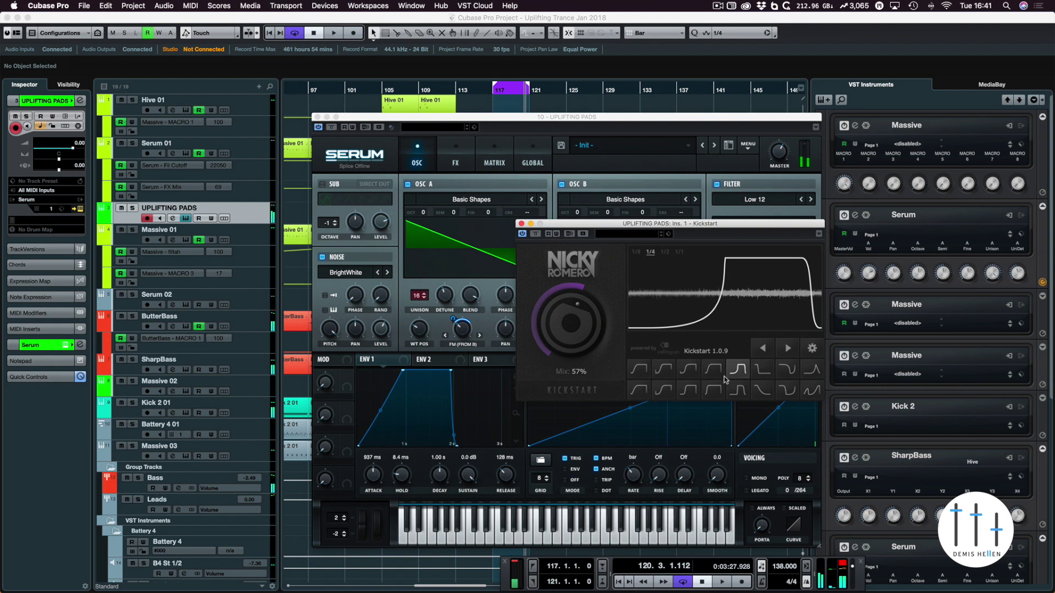
pyautogui.moveTo(577, 319); pyautogui.dragTo(571, 356)
pyautogui.press('space')
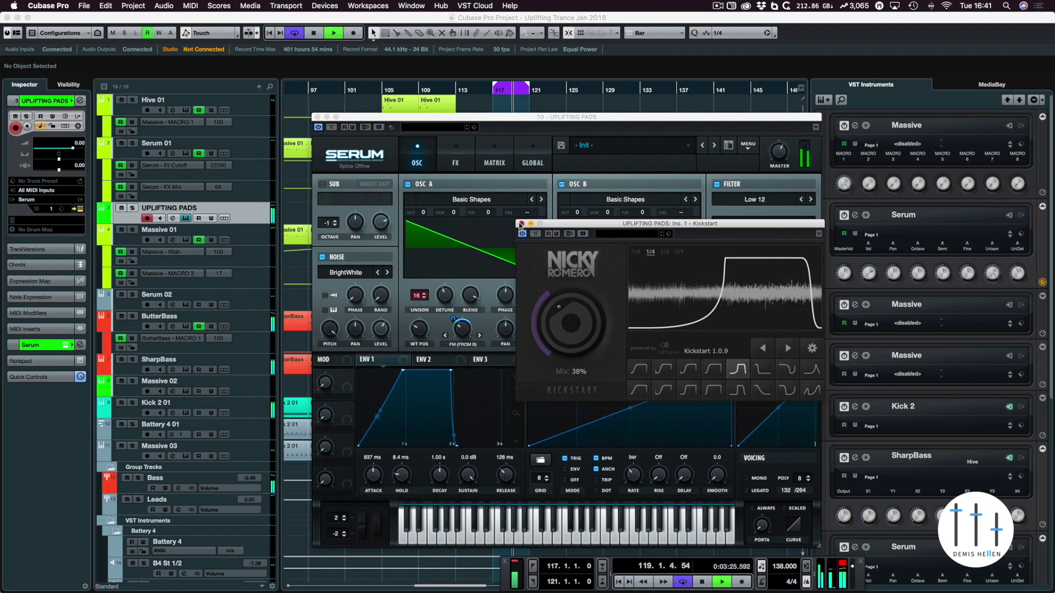
pyautogui.click(362, 131)
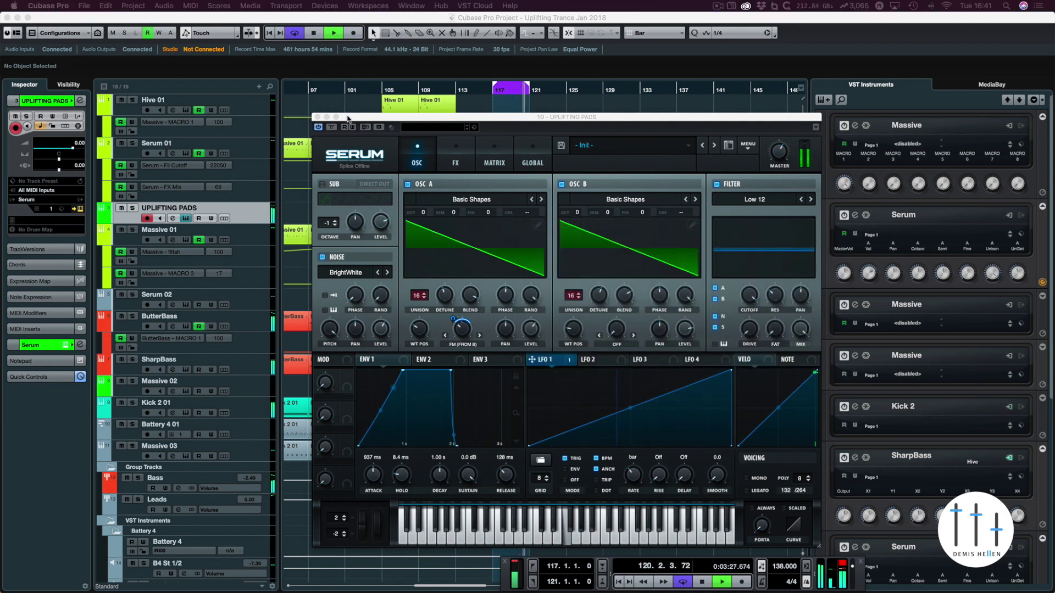
# Lower the UPLIFTING PADS track volume to -2.22 while the loop plays, and stop playback.
pyautogui.moveTo(341, 118); pyautogui.dragTo(589, 122)
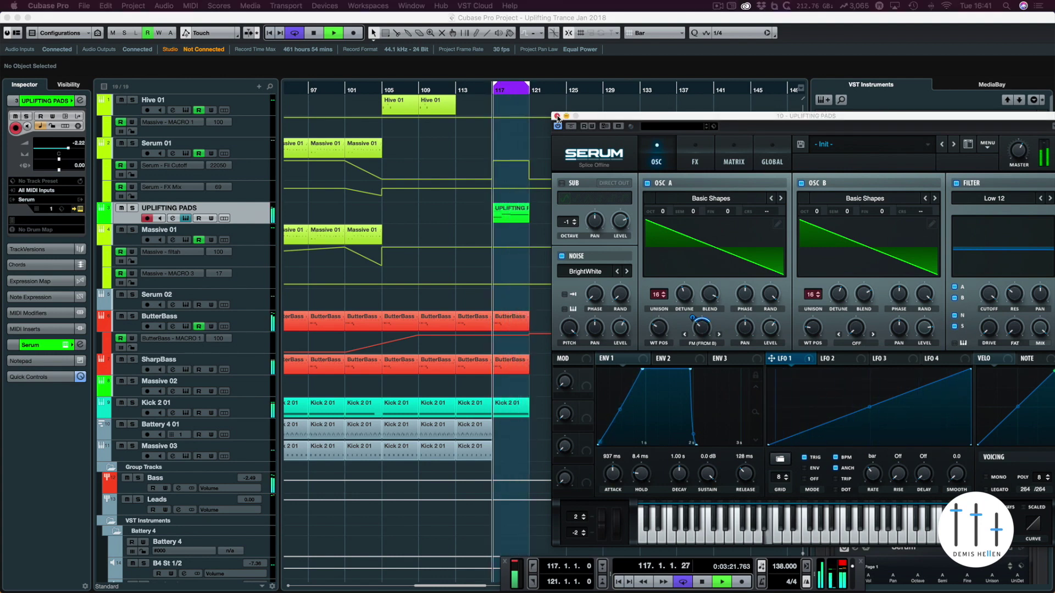
pyautogui.moveTo(588, 116); pyautogui.dragTo(330, 83)
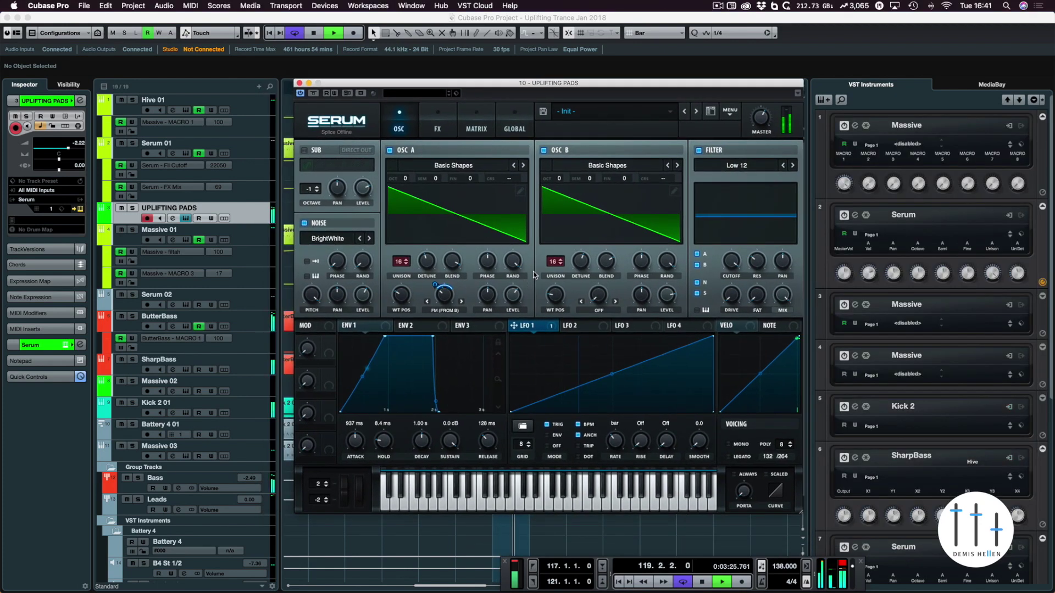
pyautogui.press('space')
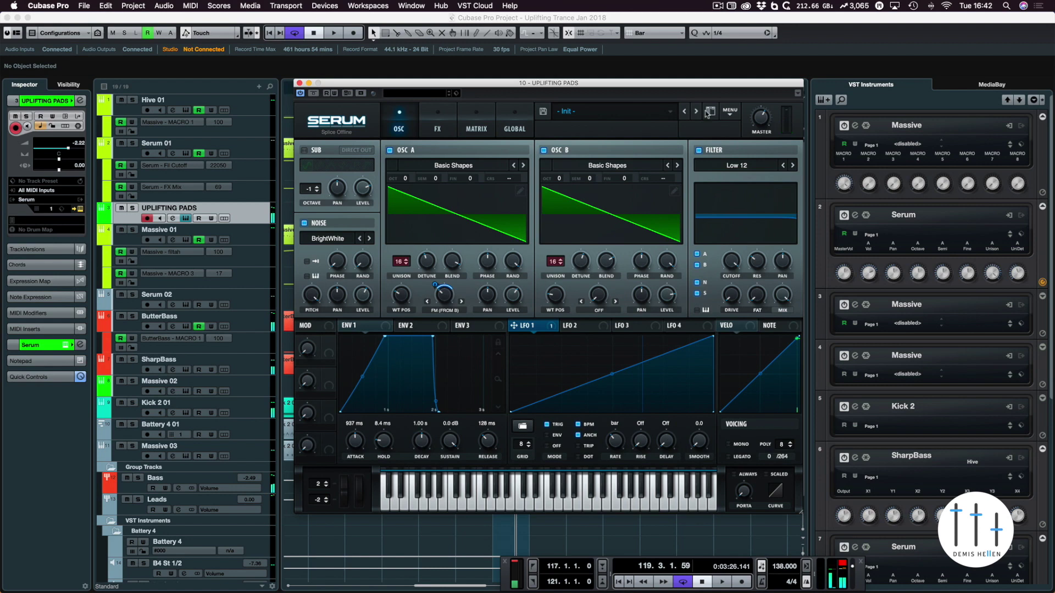
# Save the Serum preset as PD_YTVote in a new FreeTrancePresets folder inside the 2019 user folder.
pyautogui.click(543, 114)
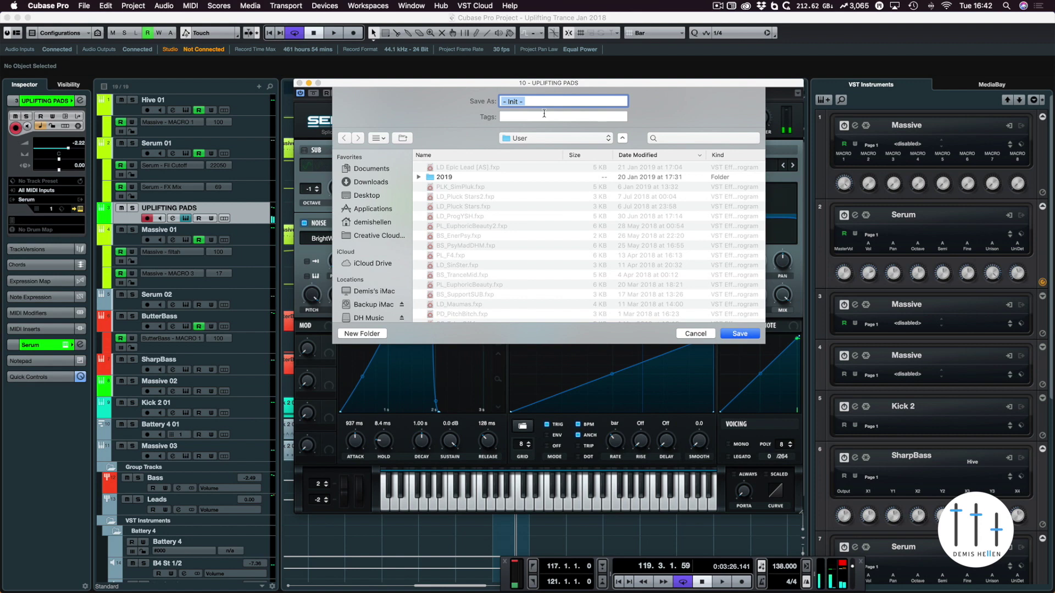
pyautogui.doubleClick(444, 177)
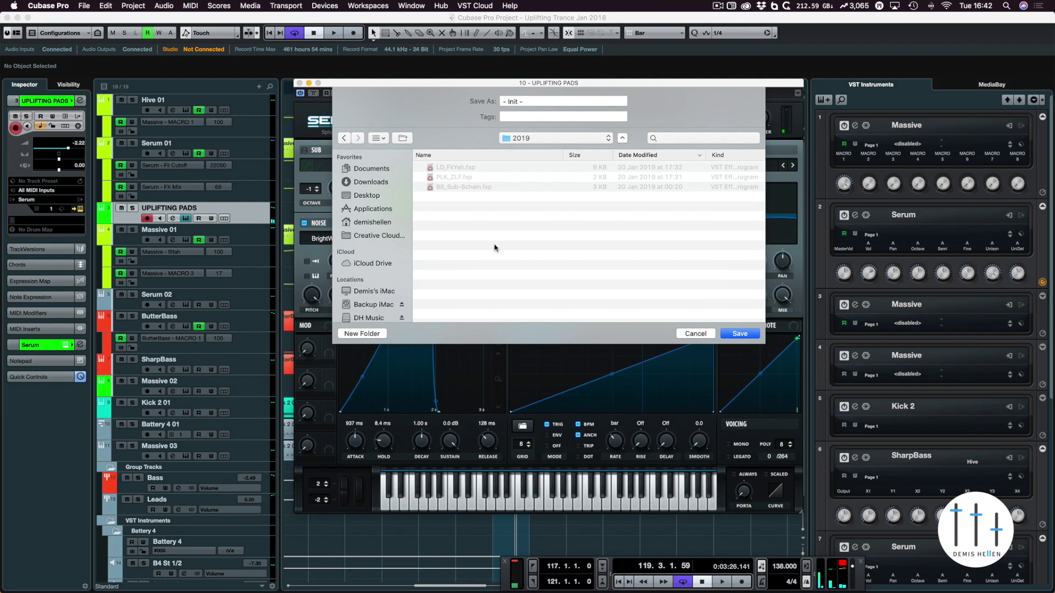
pyautogui.press('super+shift+n')
pyautogui.write('FreeTrancePresets')
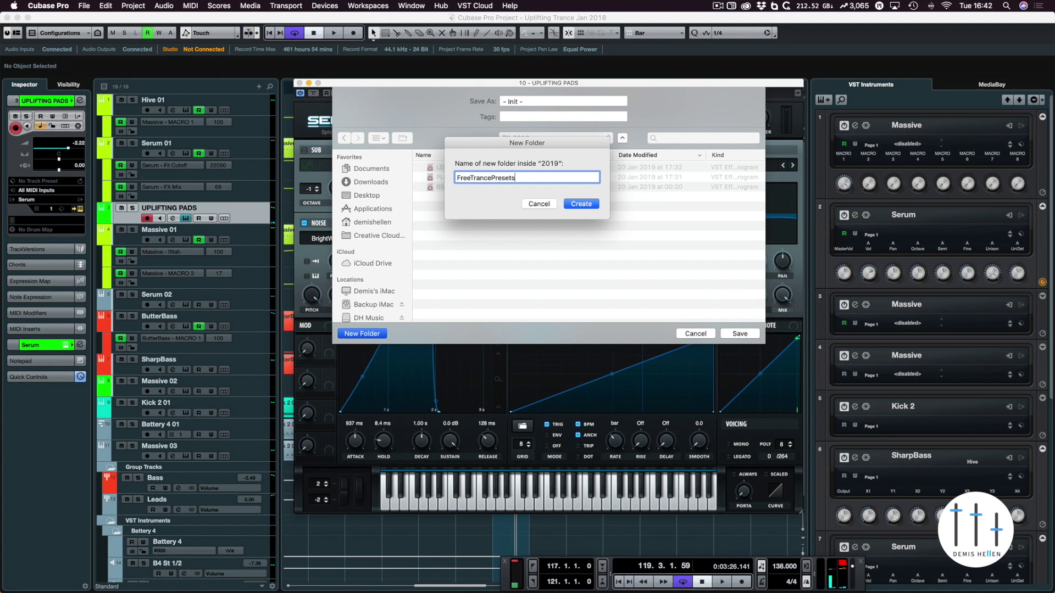
pyautogui.click(582, 204)
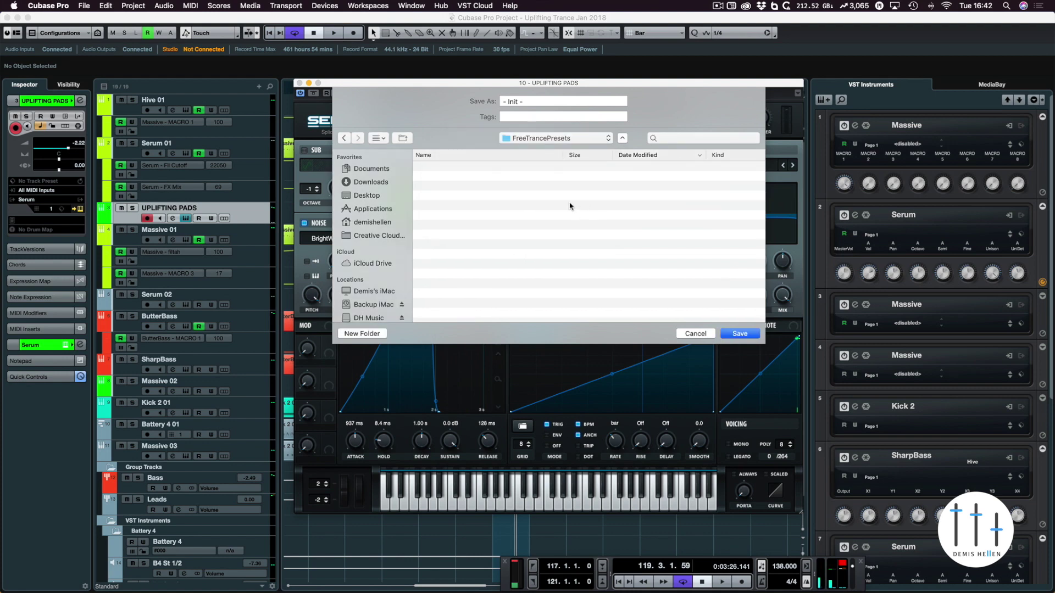
pyautogui.write('PD_YTVote')
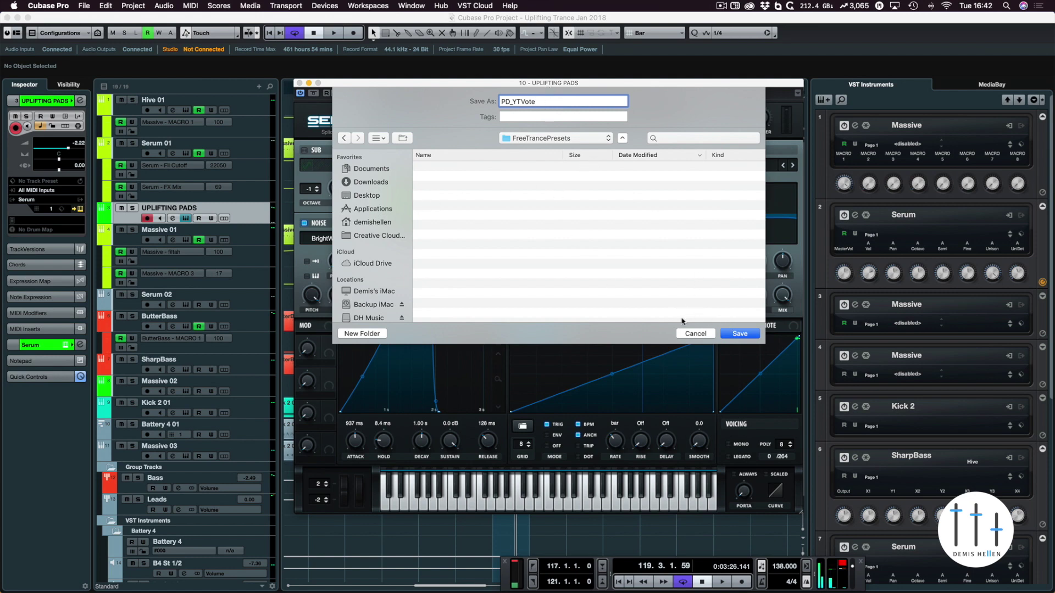
pyautogui.click(740, 334)
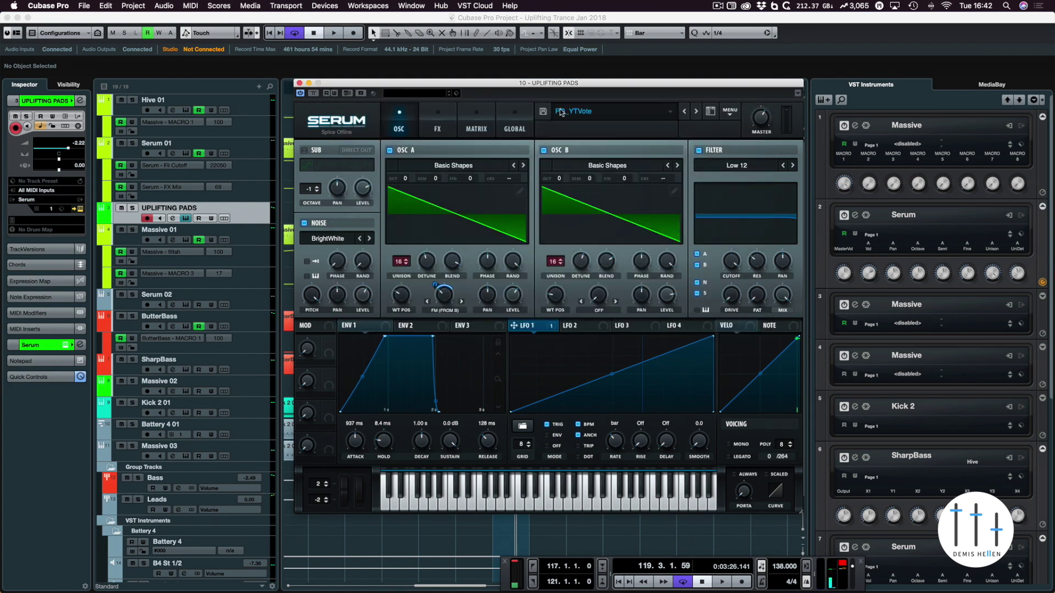
# Check the FreeTrancePresets save folder and look through Serum's preset browser.
pyautogui.click(543, 111)
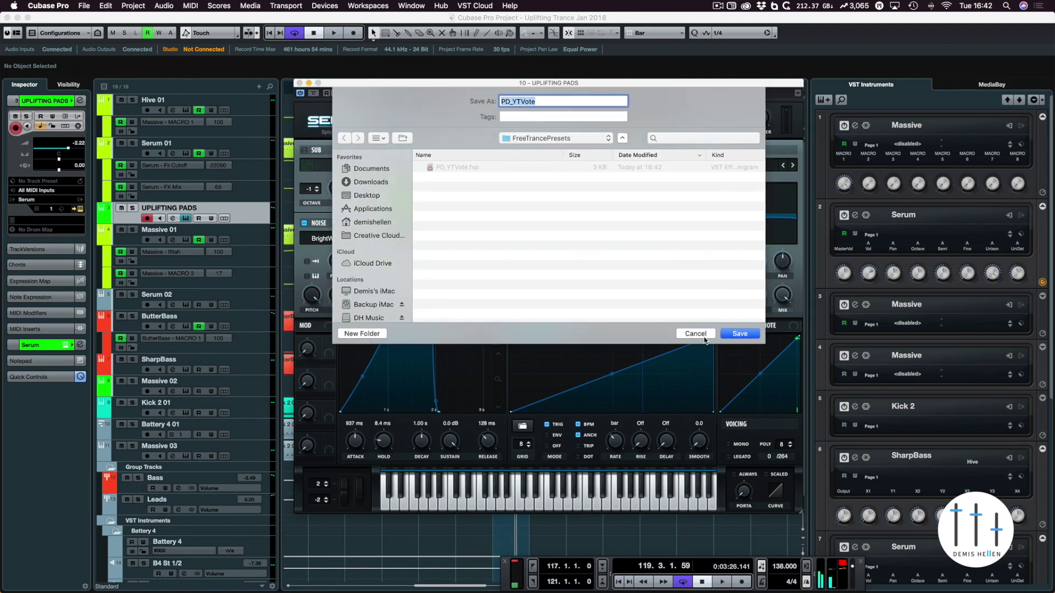
pyautogui.click(701, 334)
pyautogui.click(713, 112)
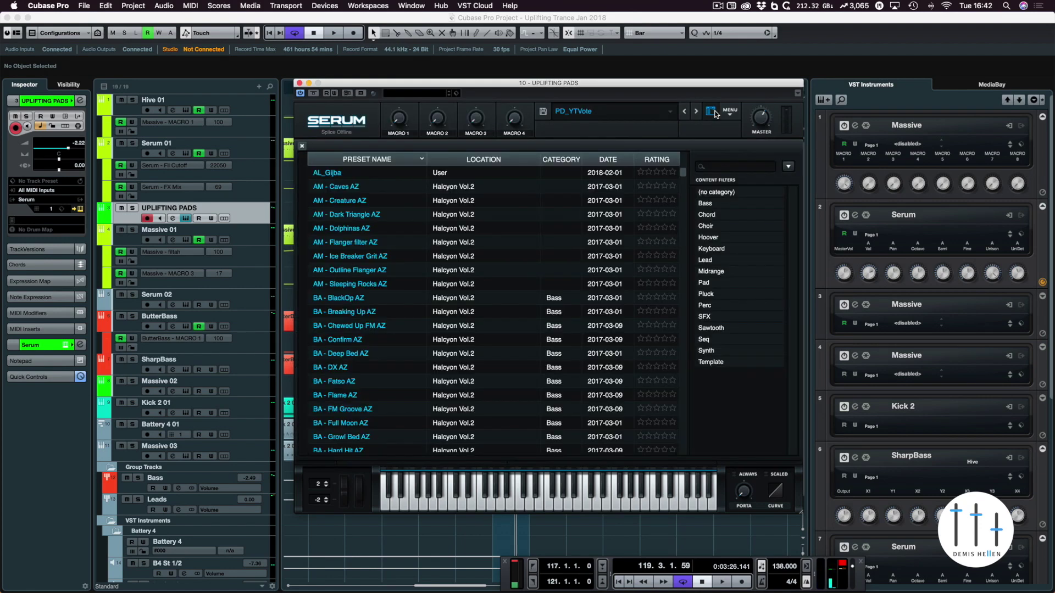
pyautogui.click(713, 112)
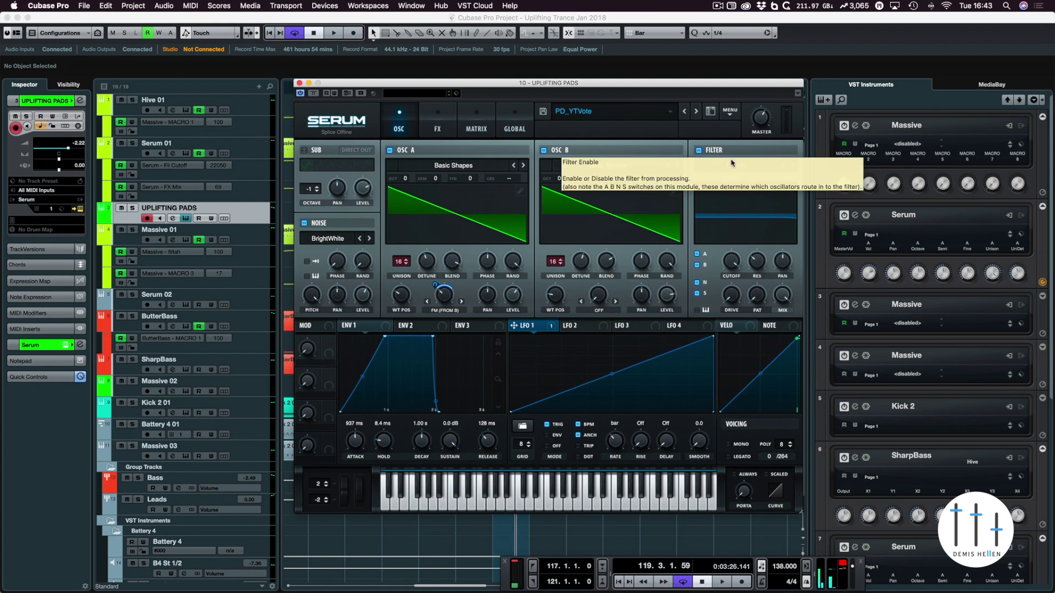
pyautogui.click(750, 167)
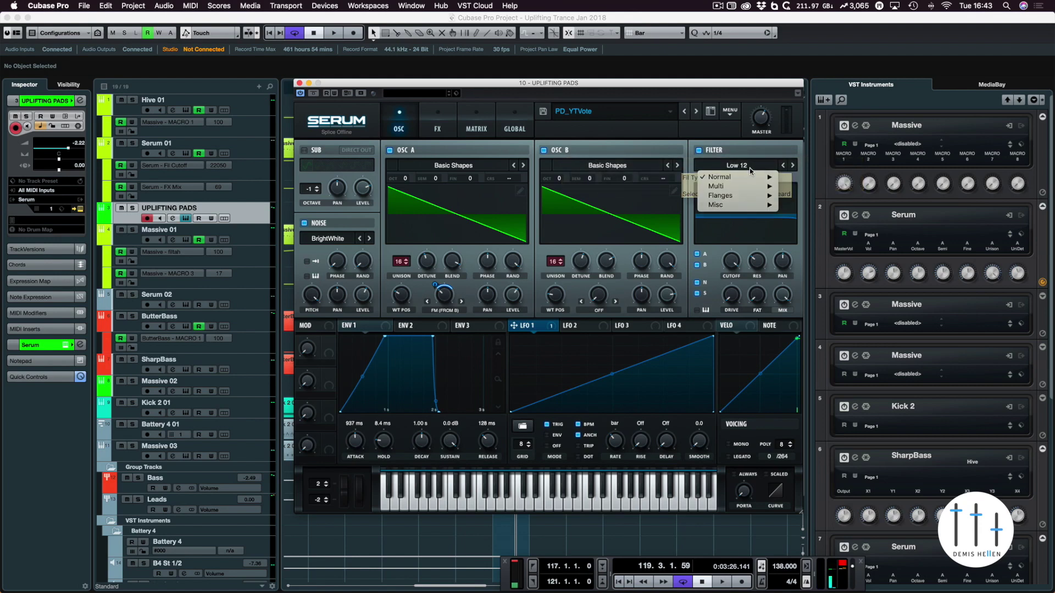
pyautogui.moveTo(749, 180)
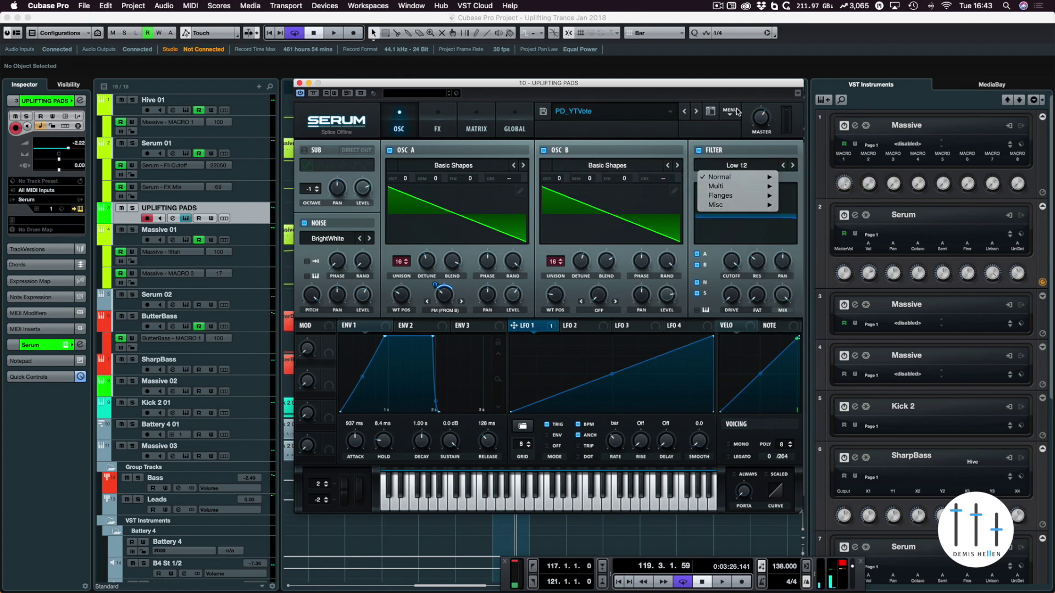
pyautogui.click(697, 136)
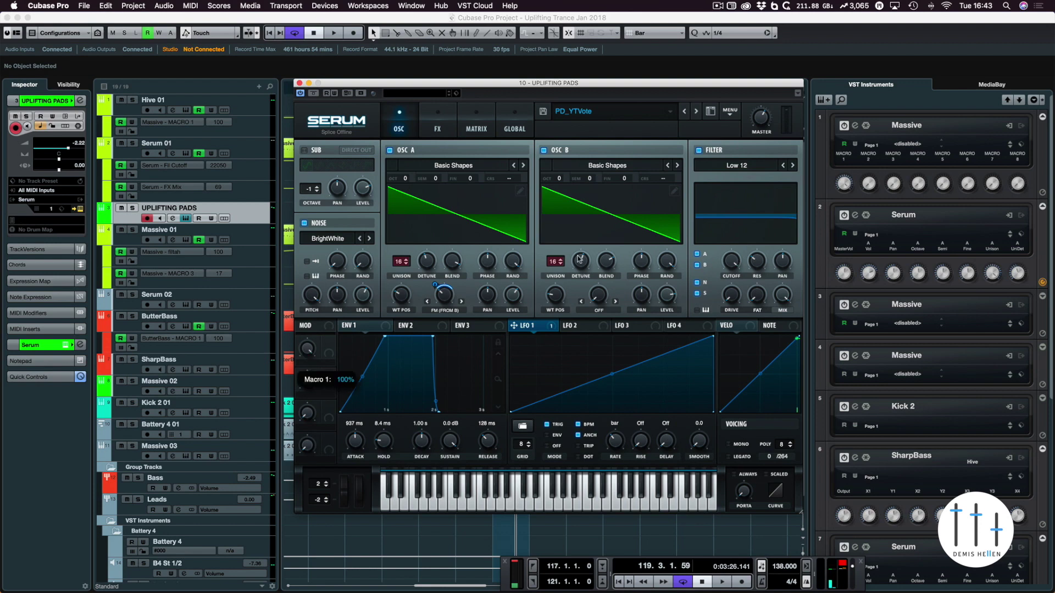
# Assign Macro 1 to the filter cutoff and sweep the macro while the UPLIFTING PADS track plays in solo.
pyautogui.moveTo(328, 341); pyautogui.dragTo(715, 306)
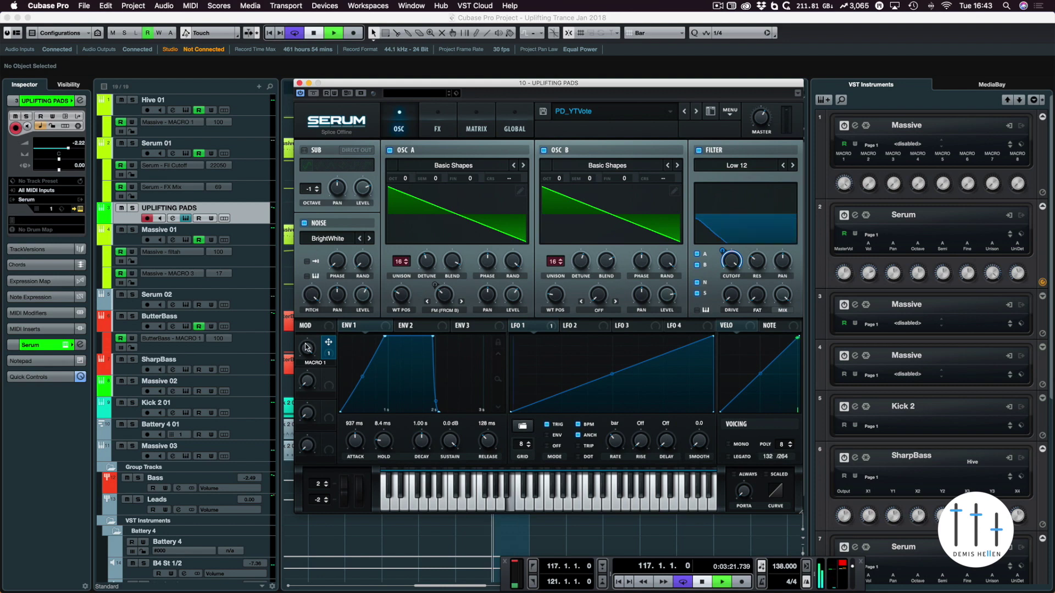
pyautogui.click(132, 208)
pyautogui.press('space')
pyautogui.moveTo(412, 86); pyautogui.dragTo(465, 123)
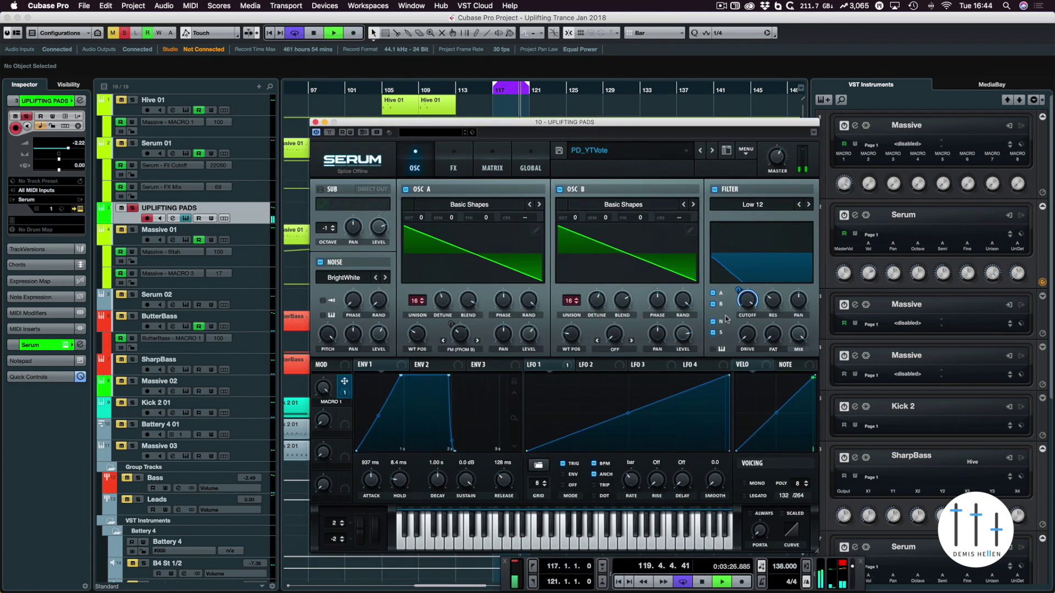
pyautogui.moveTo(323, 387); pyautogui.dragTo(322, 474)
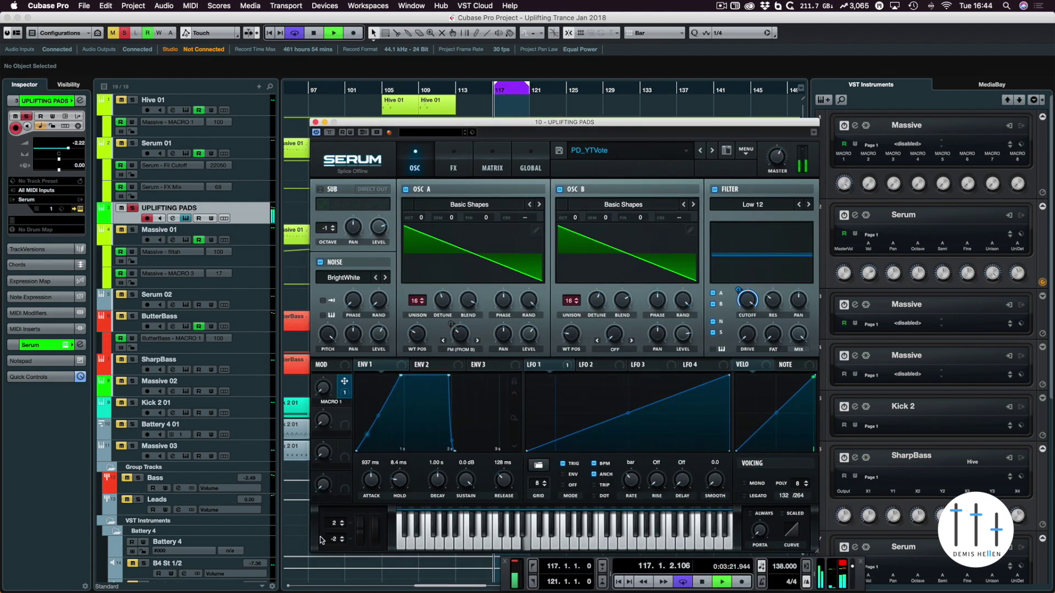
pyautogui.moveTo(325, 359); pyautogui.dragTo(321, 338)
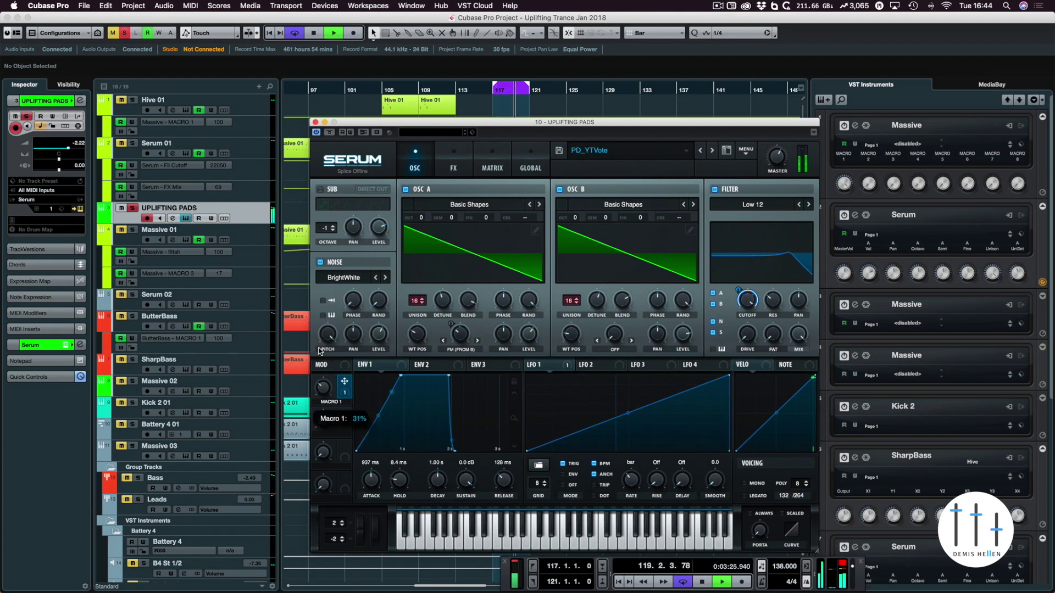
pyautogui.press('space')
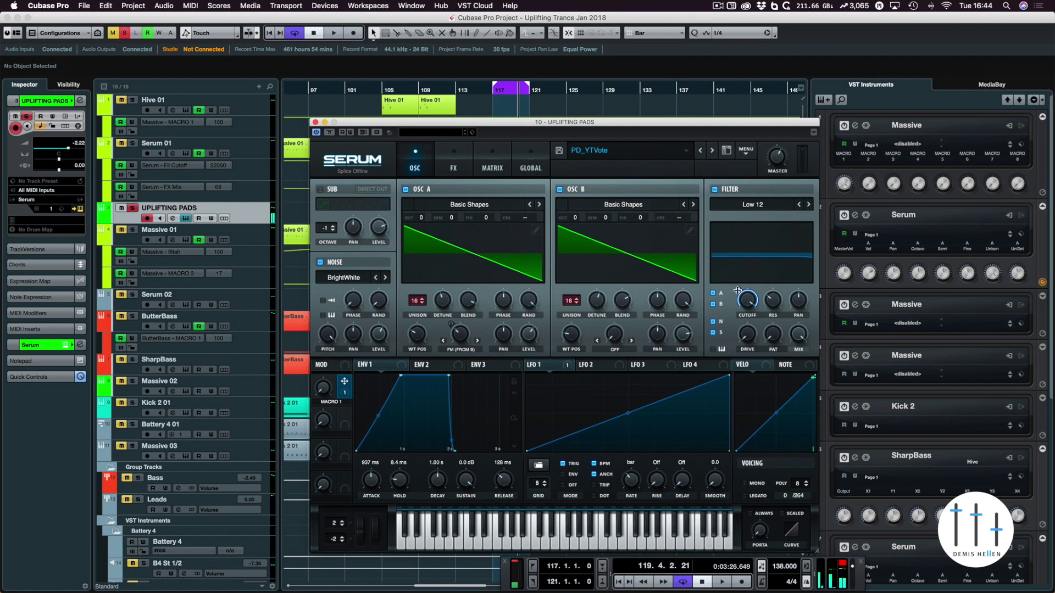
pyautogui.moveTo(738, 289); pyautogui.dragTo(735, 263)
# Review the envelope and LFO 1 modulation sources and the effects rack of the pad patch.
pyautogui.moveTo(391, 125); pyautogui.dragTo(345, 69)
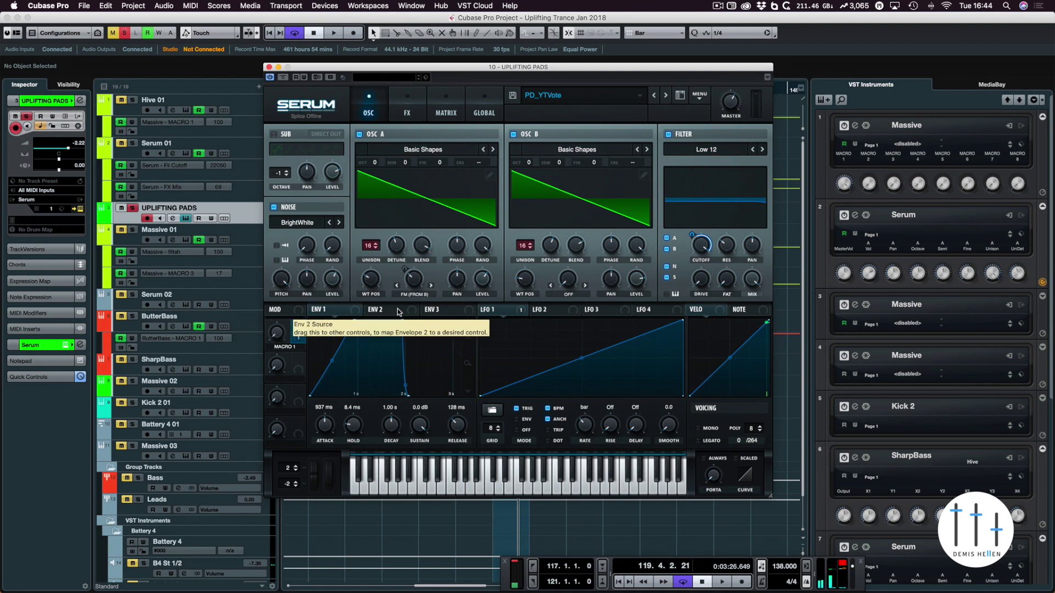
pyautogui.click(421, 310)
pyautogui.click(335, 310)
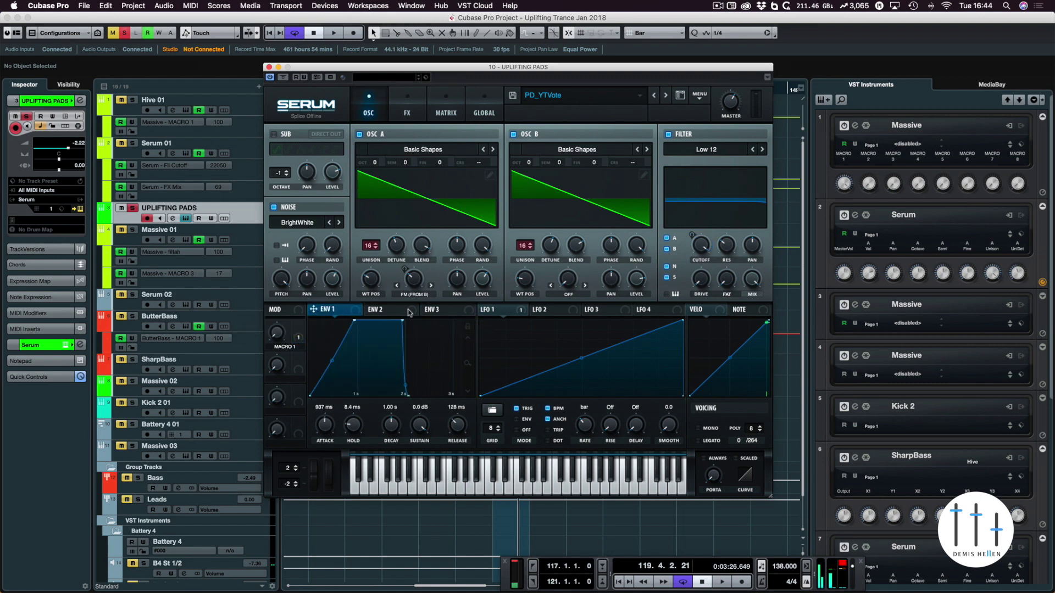
pyautogui.click(501, 311)
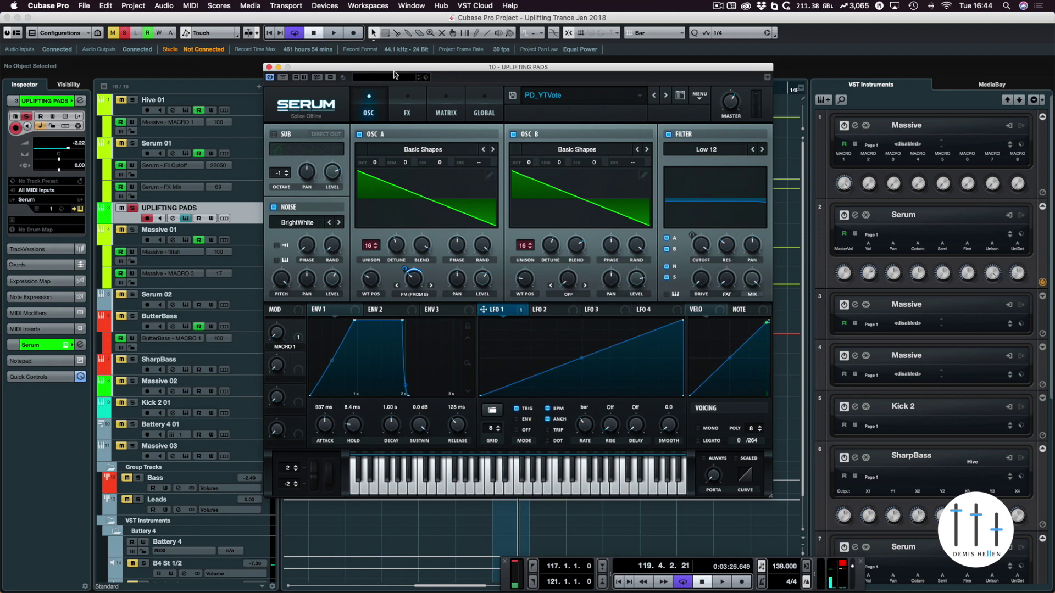
pyautogui.click(413, 113)
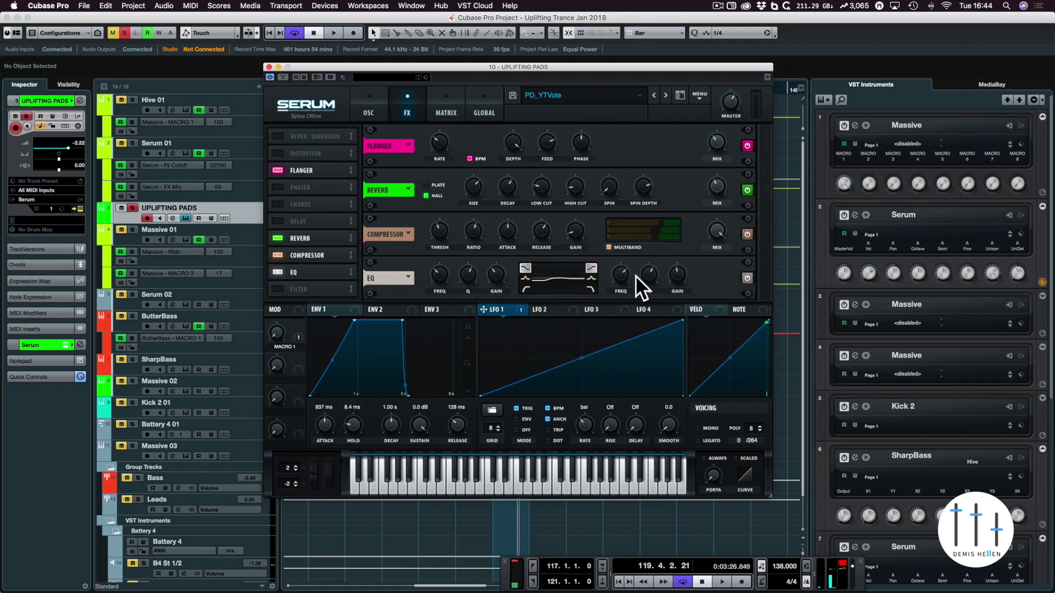
pyautogui.click(378, 99)
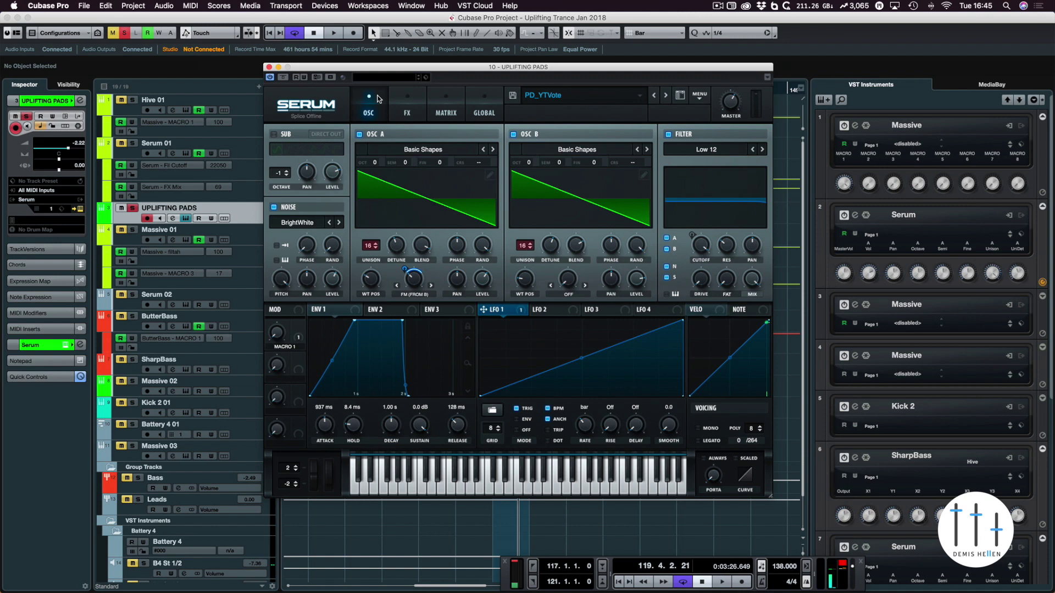
# Close the Serum window and unsolo the UPLIFTING PADS track.
pyautogui.click(269, 66)
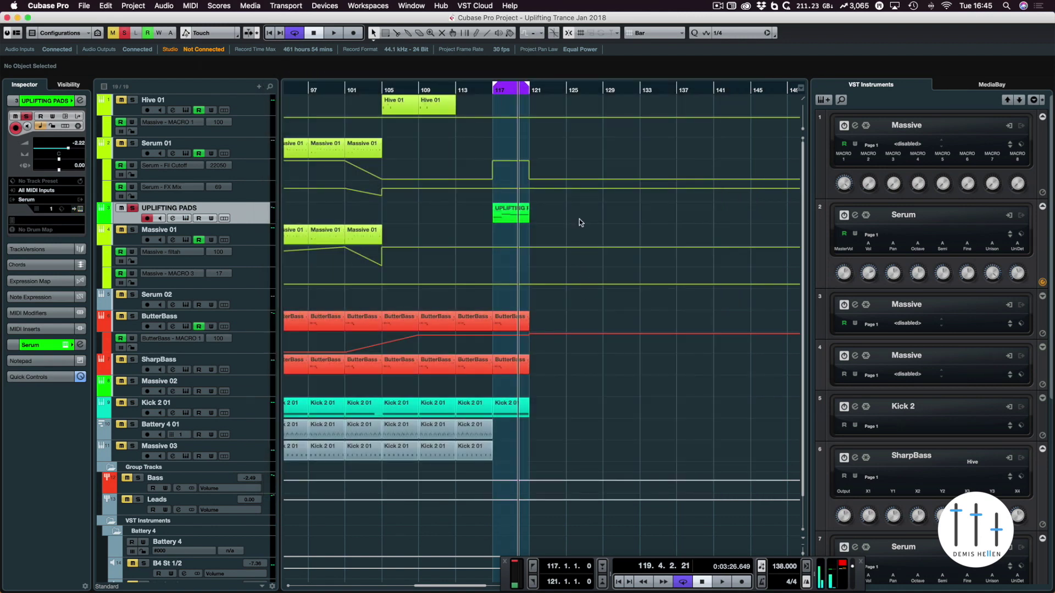
pyautogui.click(132, 207)
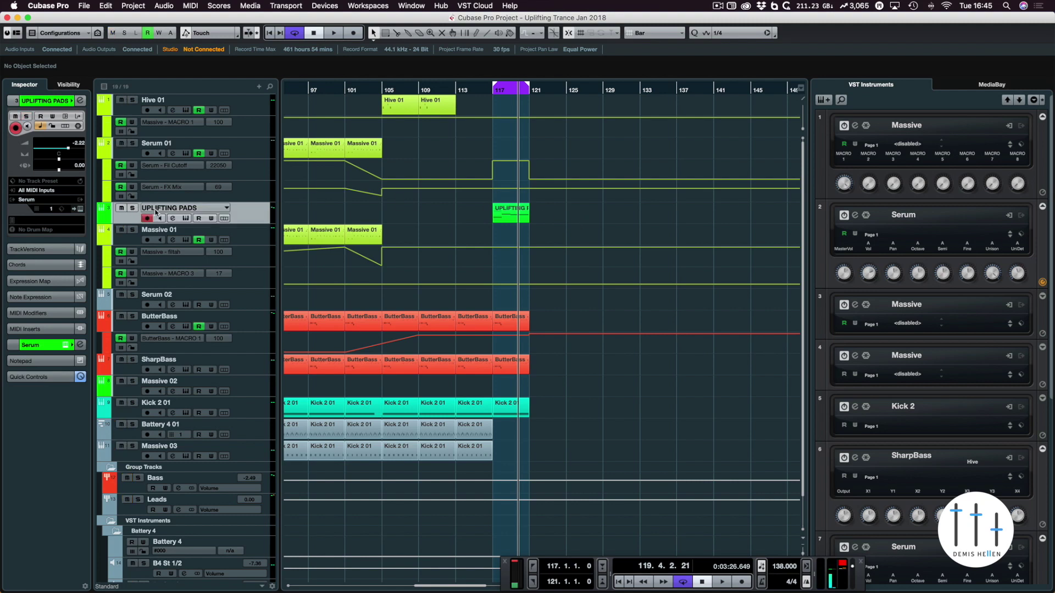